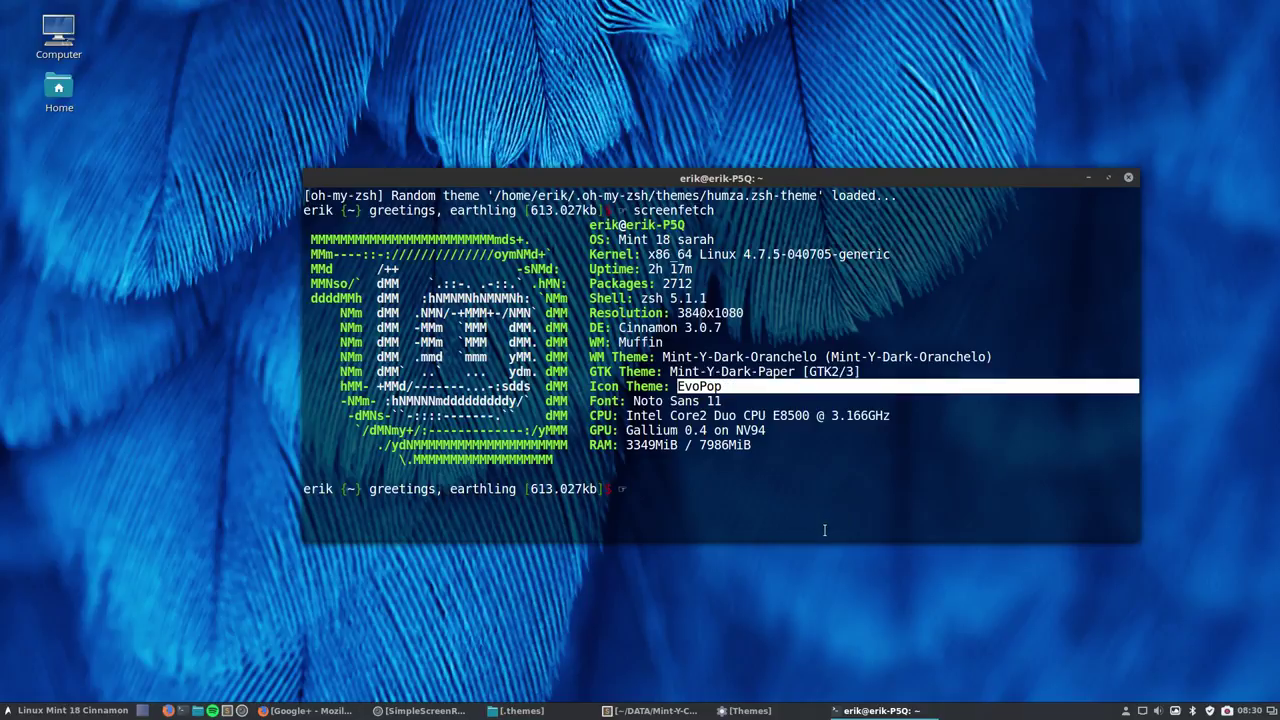
# - Open the Themes settings and set the window borders to Mint-Y-Dark-Arc
pyautogui.click(65, 710)
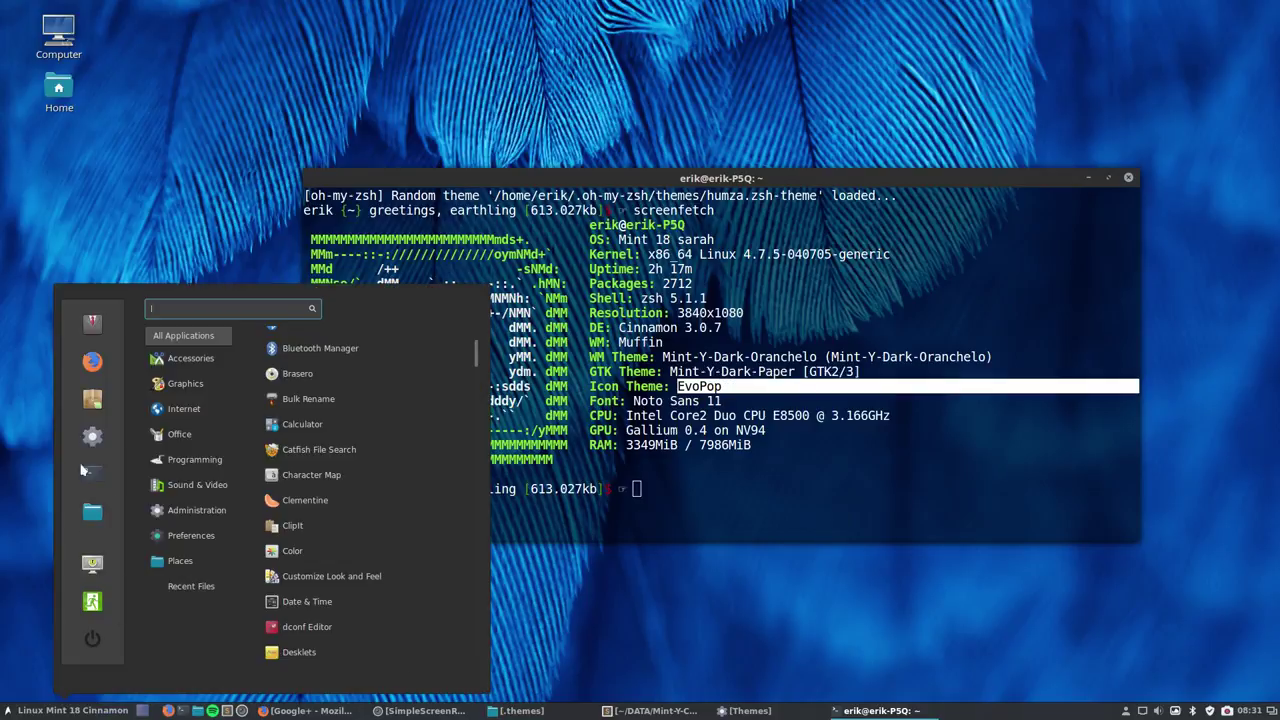
pyautogui.click(190, 536)
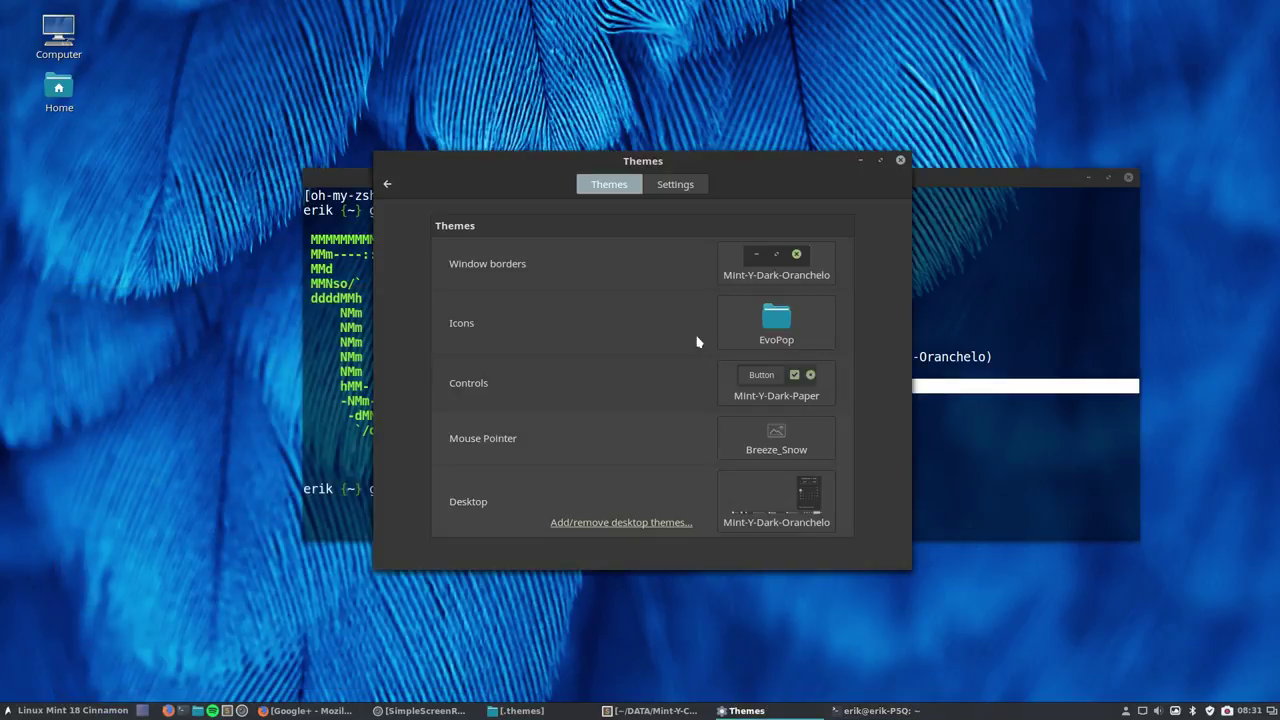
pyautogui.click(796, 268)
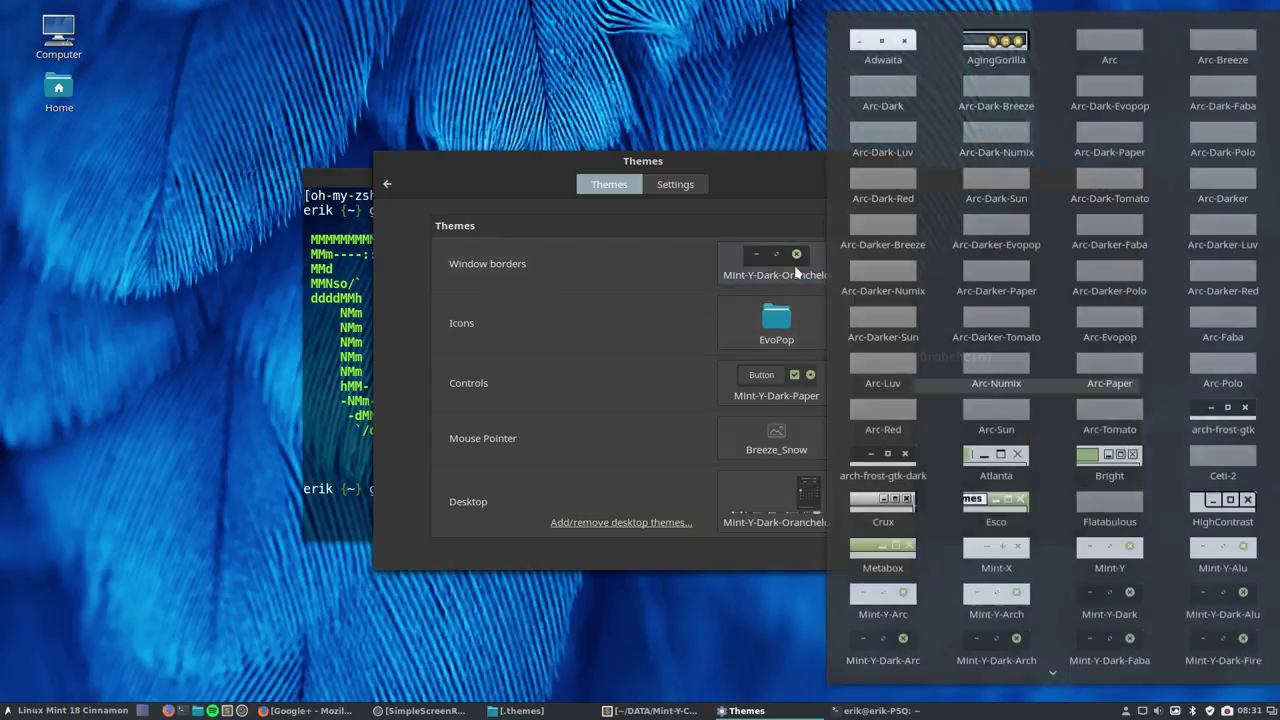
pyautogui.scroll(-4, 920, 560)
pyautogui.scroll(-1, 920, 606)
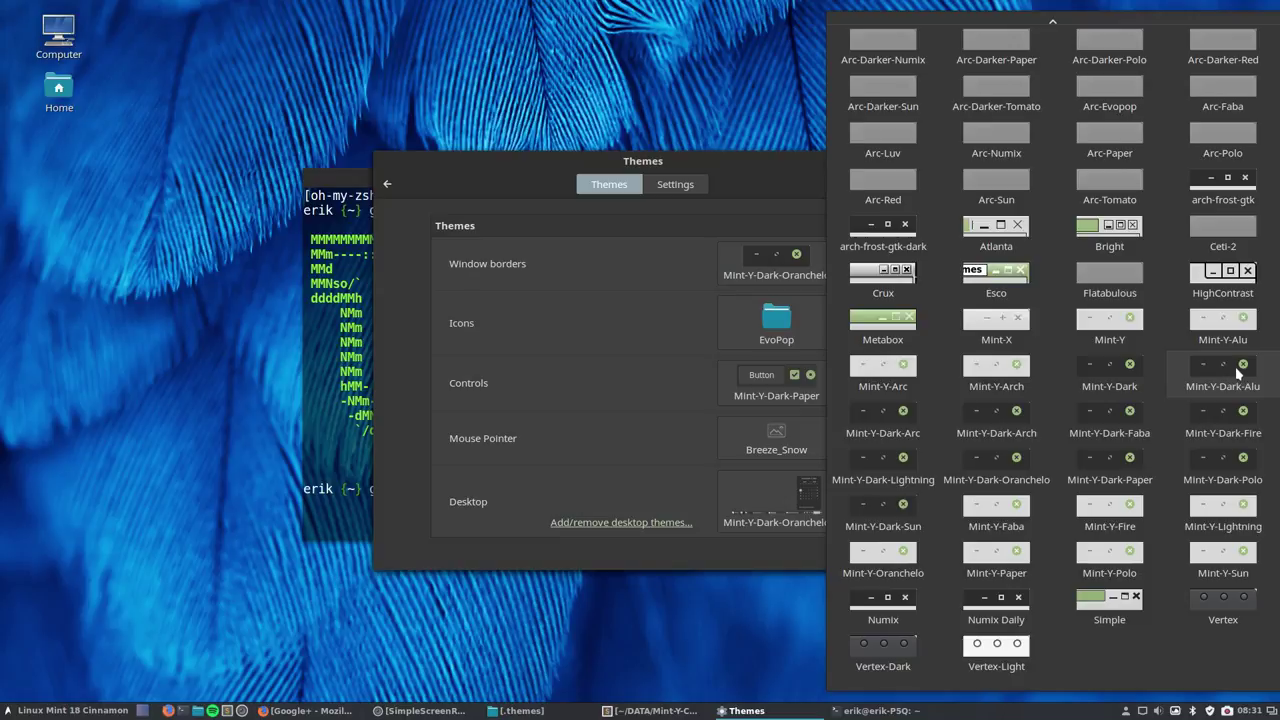
pyautogui.click(900, 423)
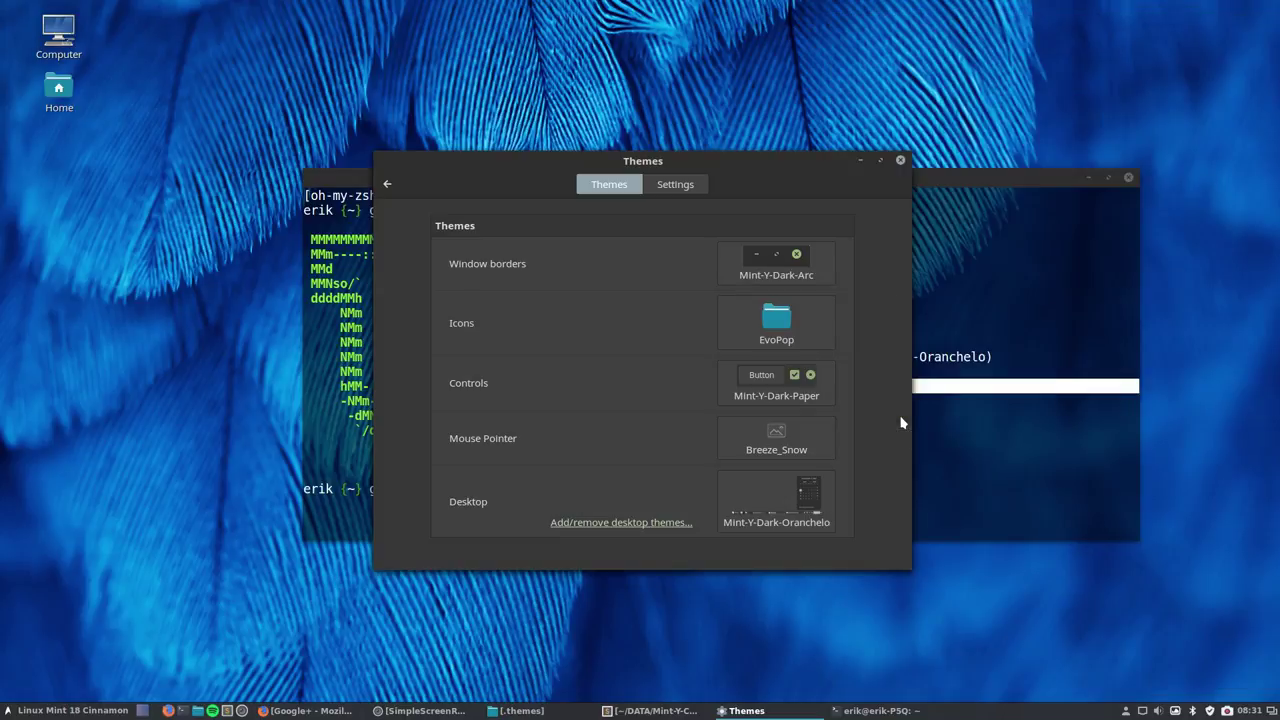
# - Try the Mint-Y-Dark-Arc and Mint-Y-Dark-Arch themes for the controls
pyautogui.click(803, 391)
pyautogui.scroll(-4, 989, 540)
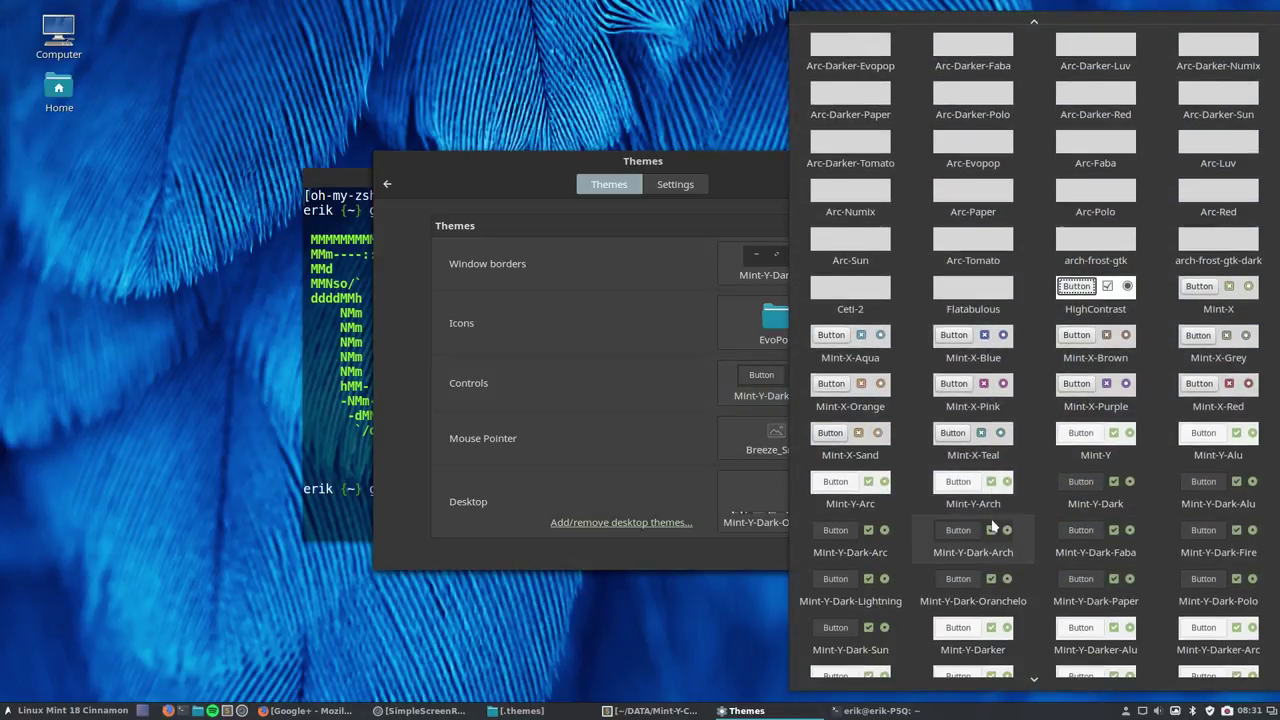
pyautogui.click(855, 540)
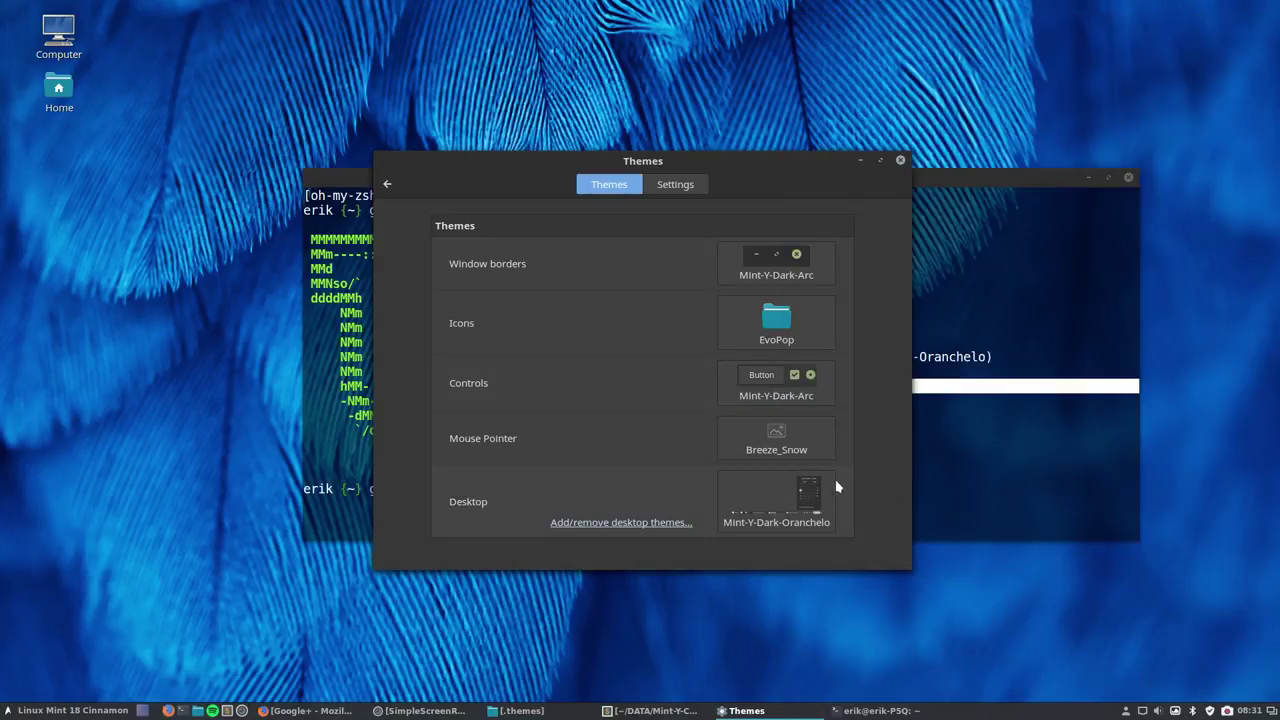
pyautogui.click(779, 388)
pyautogui.scroll(-7, 850, 450)
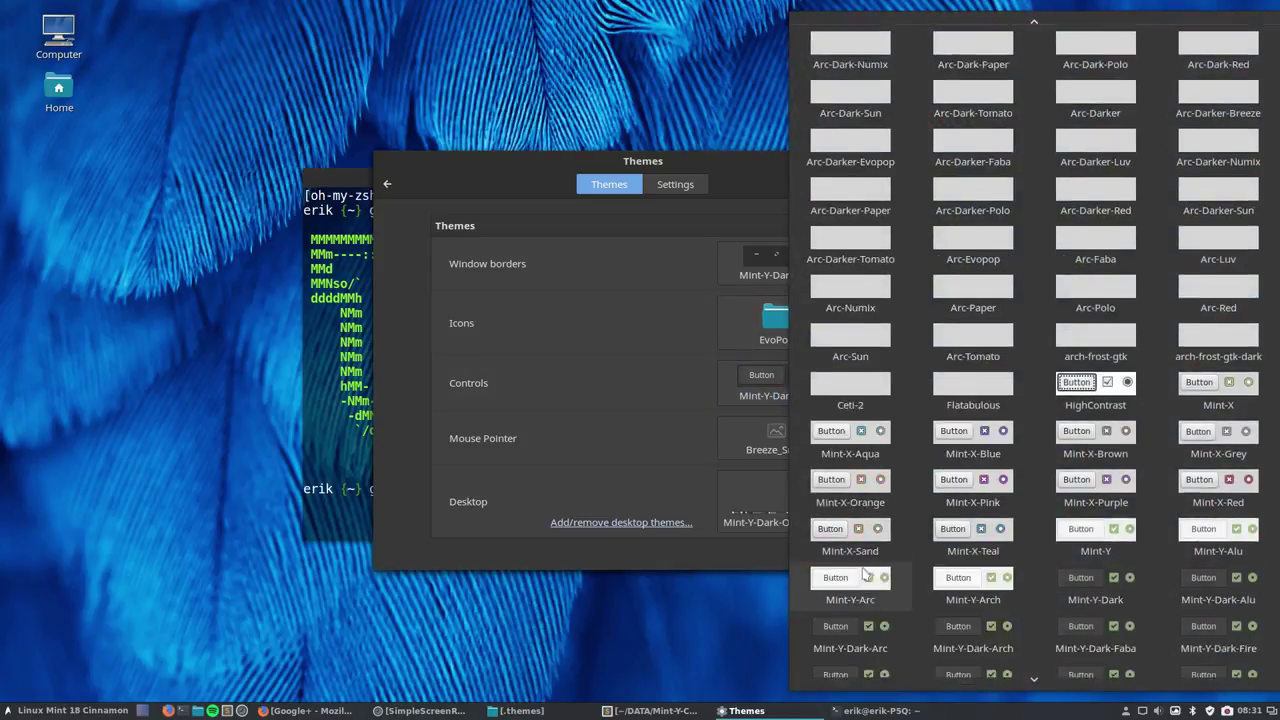
pyautogui.click(980, 400)
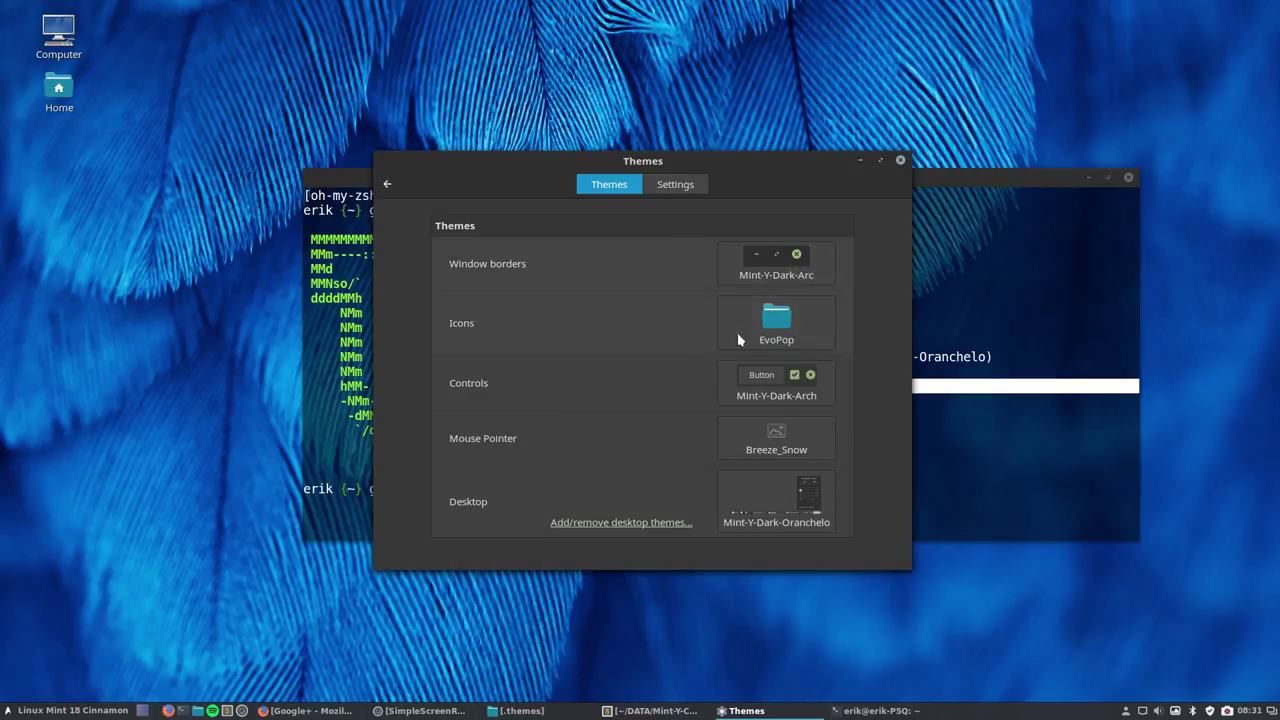
# - Try the Mint-Y-Dark-Oranchelo and Mint-Y-Dark-Paper themes for the controls
pyautogui.click(784, 392)
pyautogui.scroll(-7, 992, 612)
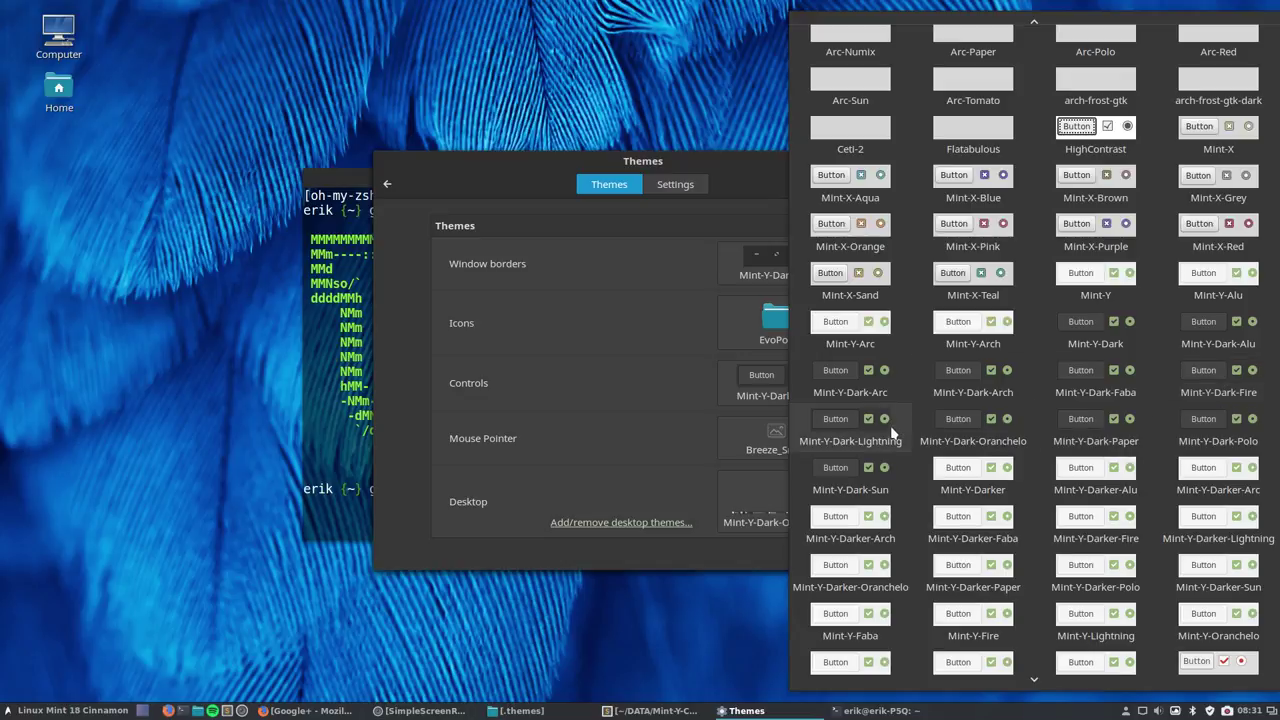
pyautogui.click(982, 425)
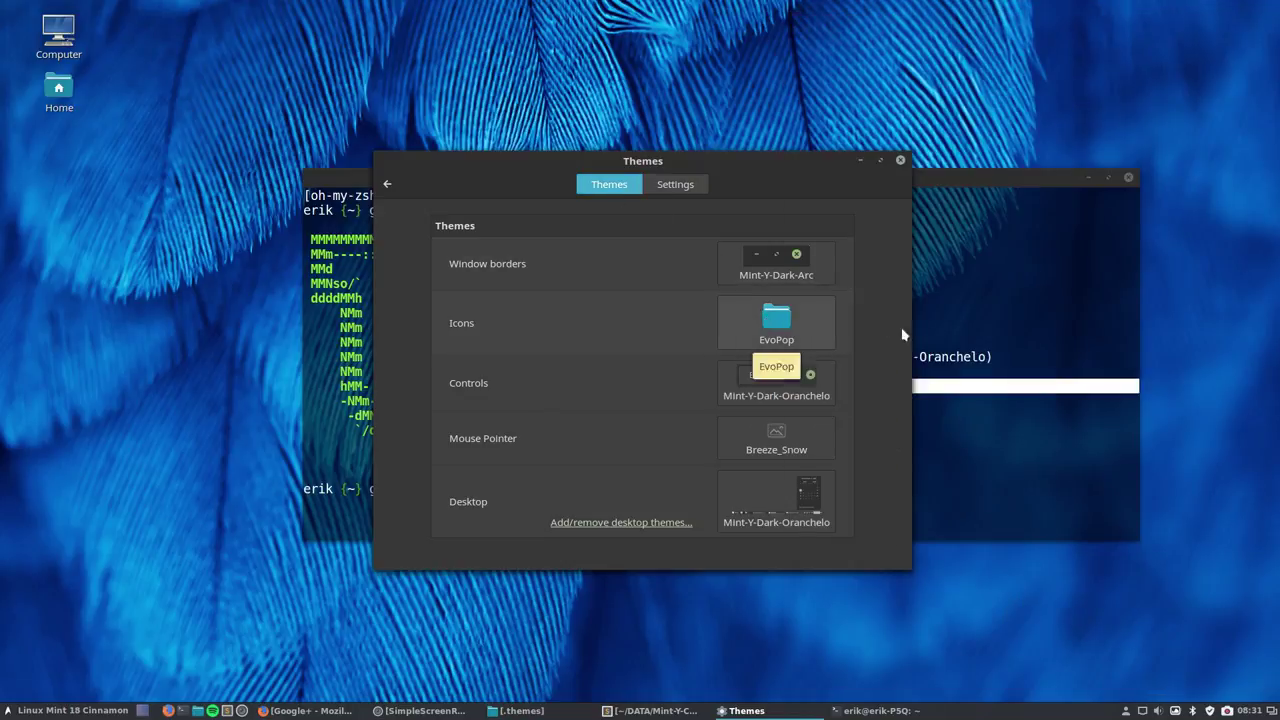
pyautogui.click(796, 390)
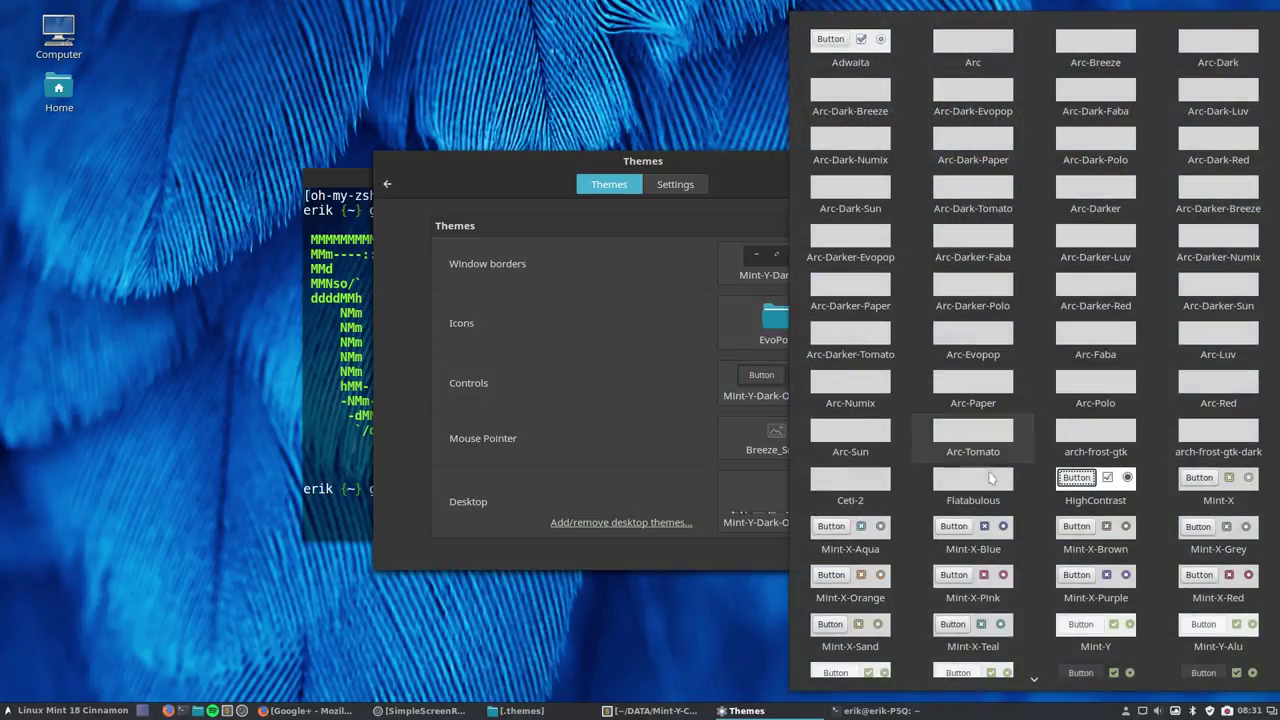
pyautogui.scroll(-3, 1021, 582)
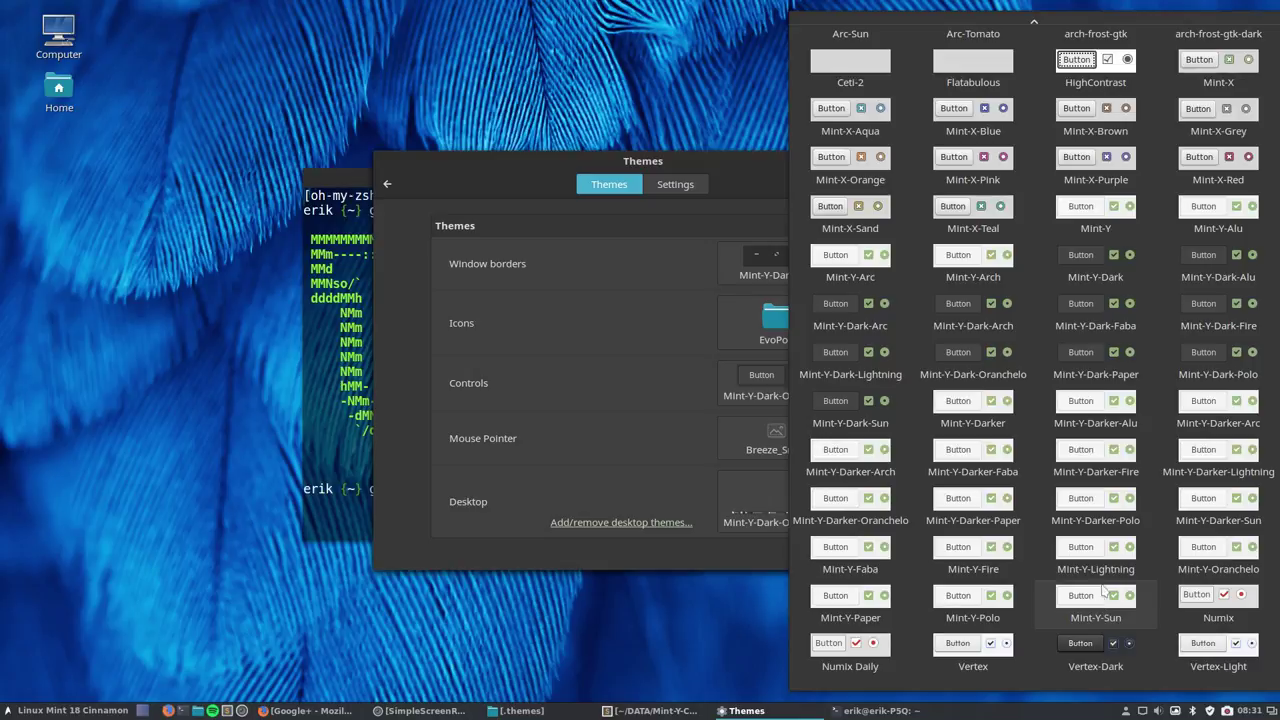
pyautogui.click(1096, 368)
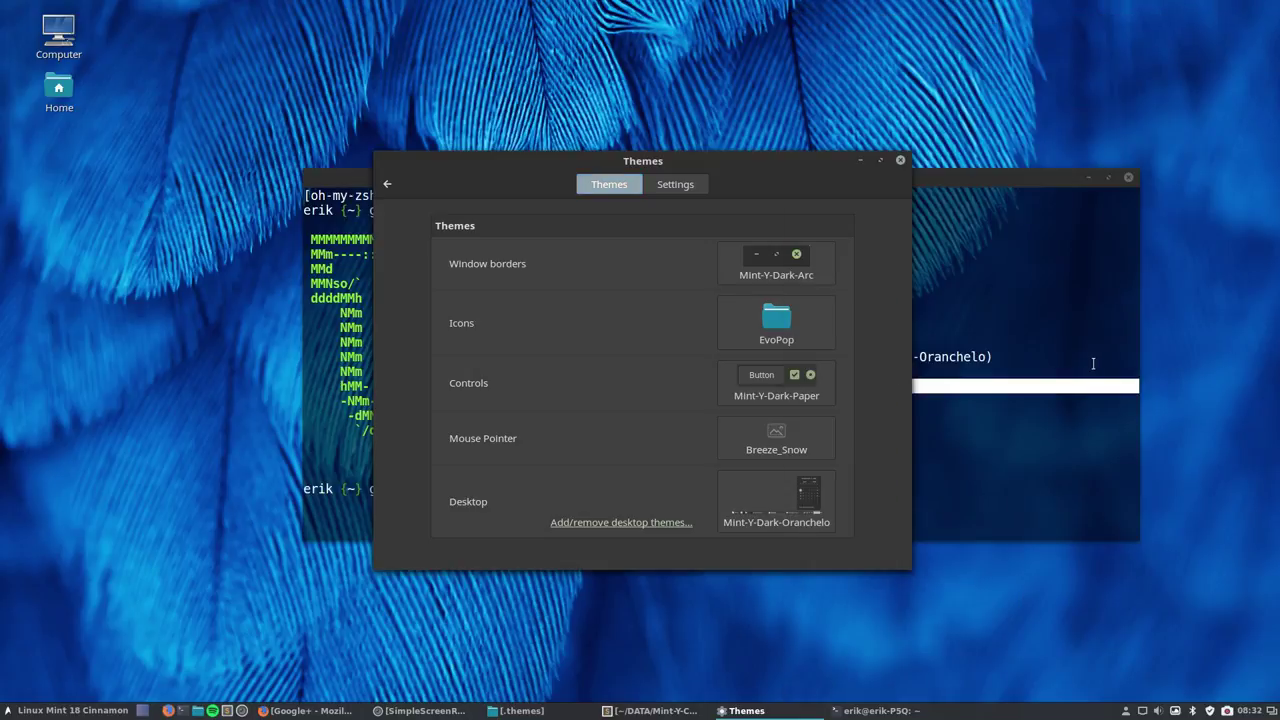
# - Set the controls theme to Mint-Y-Dark-Polo
pyautogui.click(792, 385)
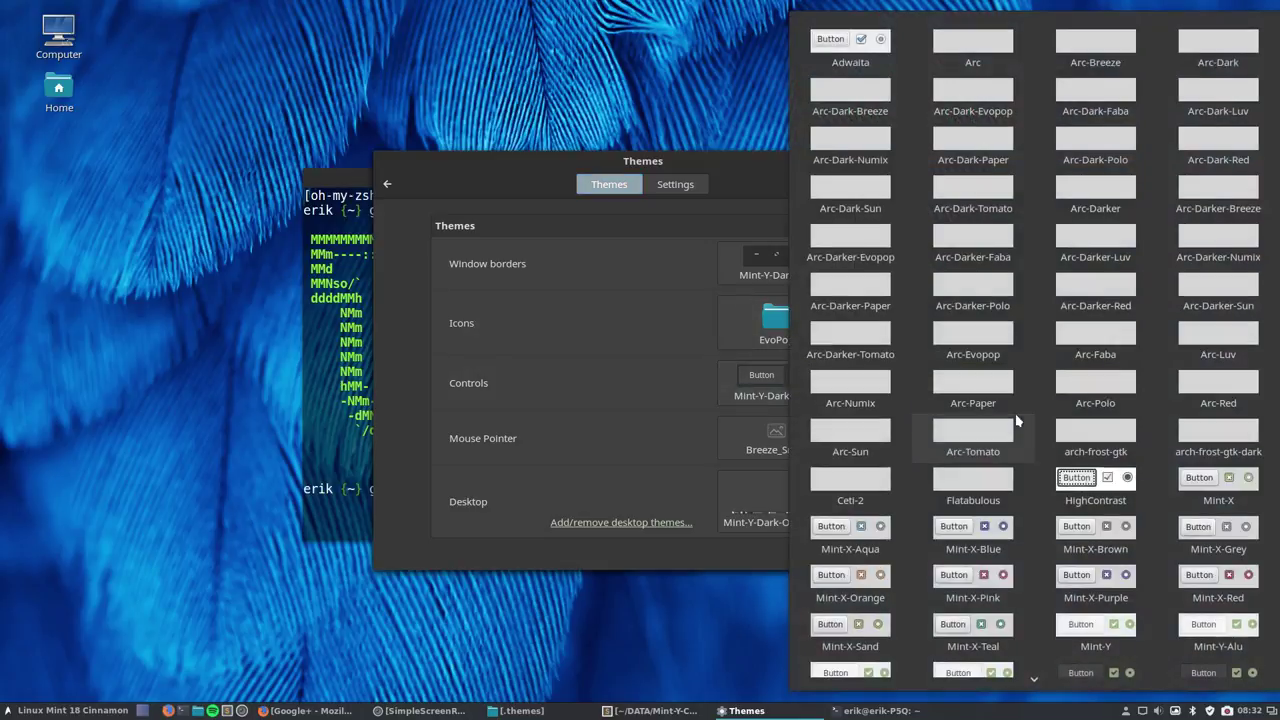
pyautogui.scroll(-8, 1041, 508)
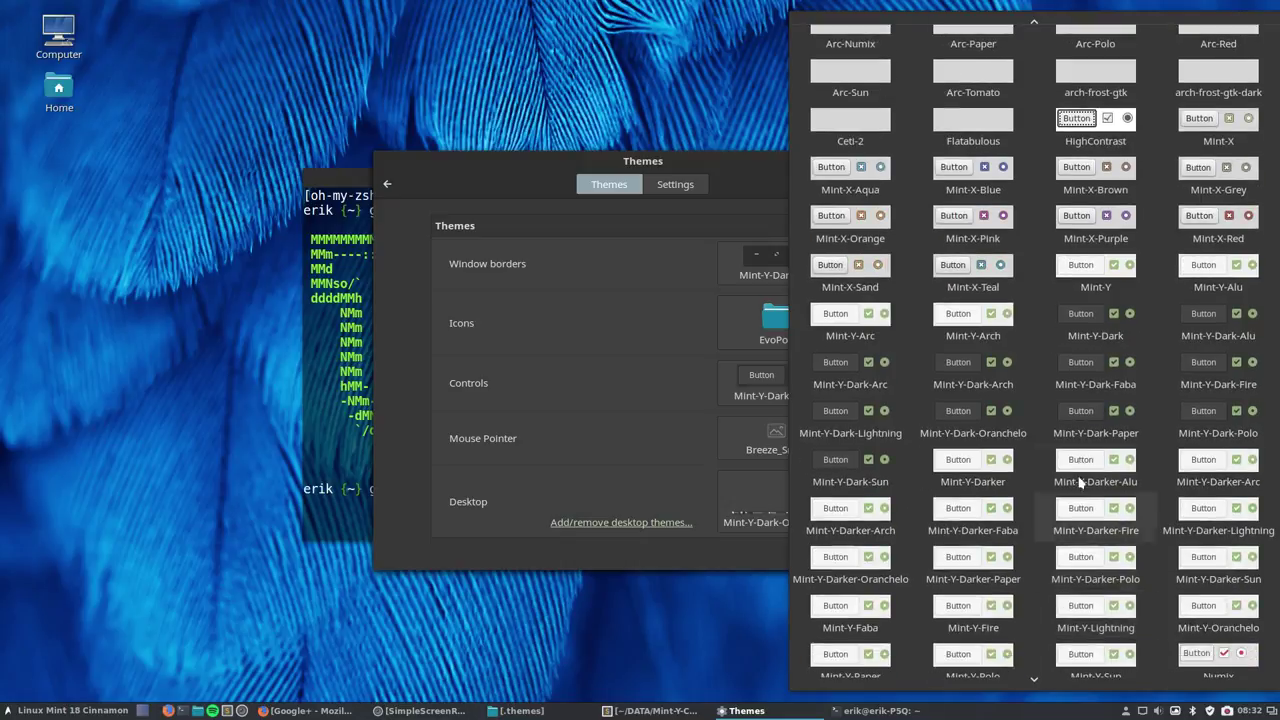
pyautogui.click(1232, 425)
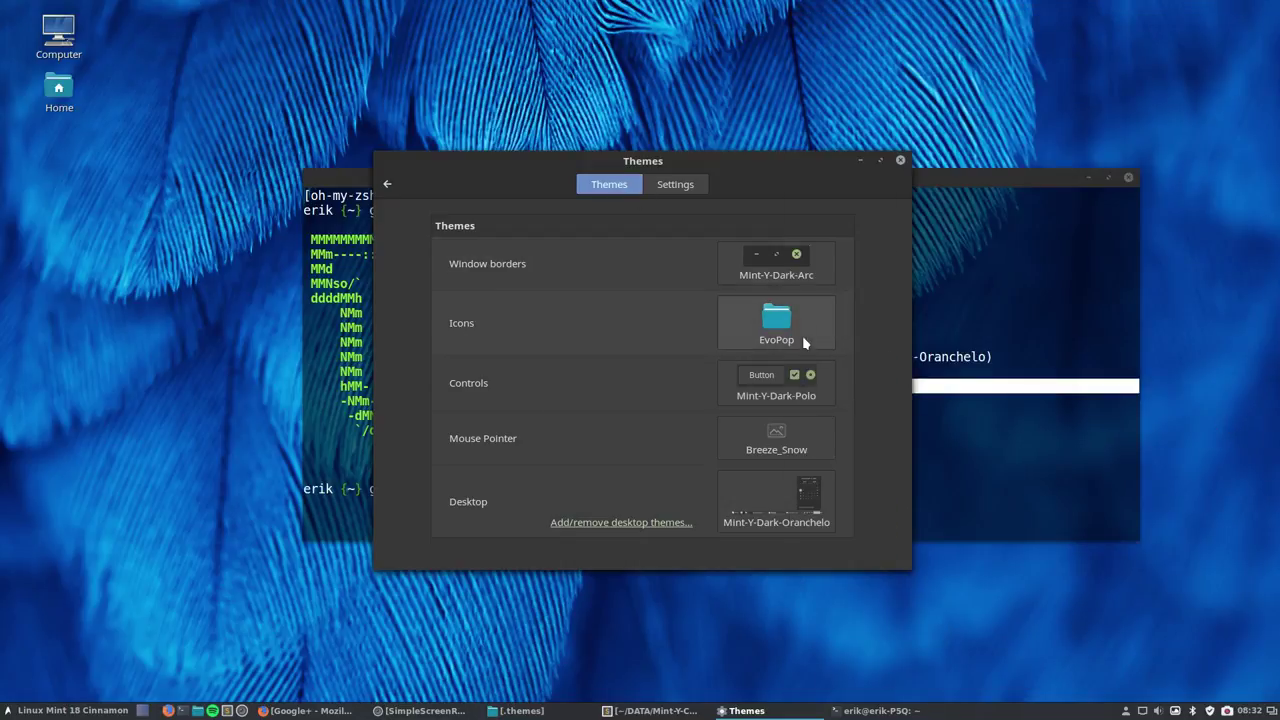
pyautogui.click(813, 380)
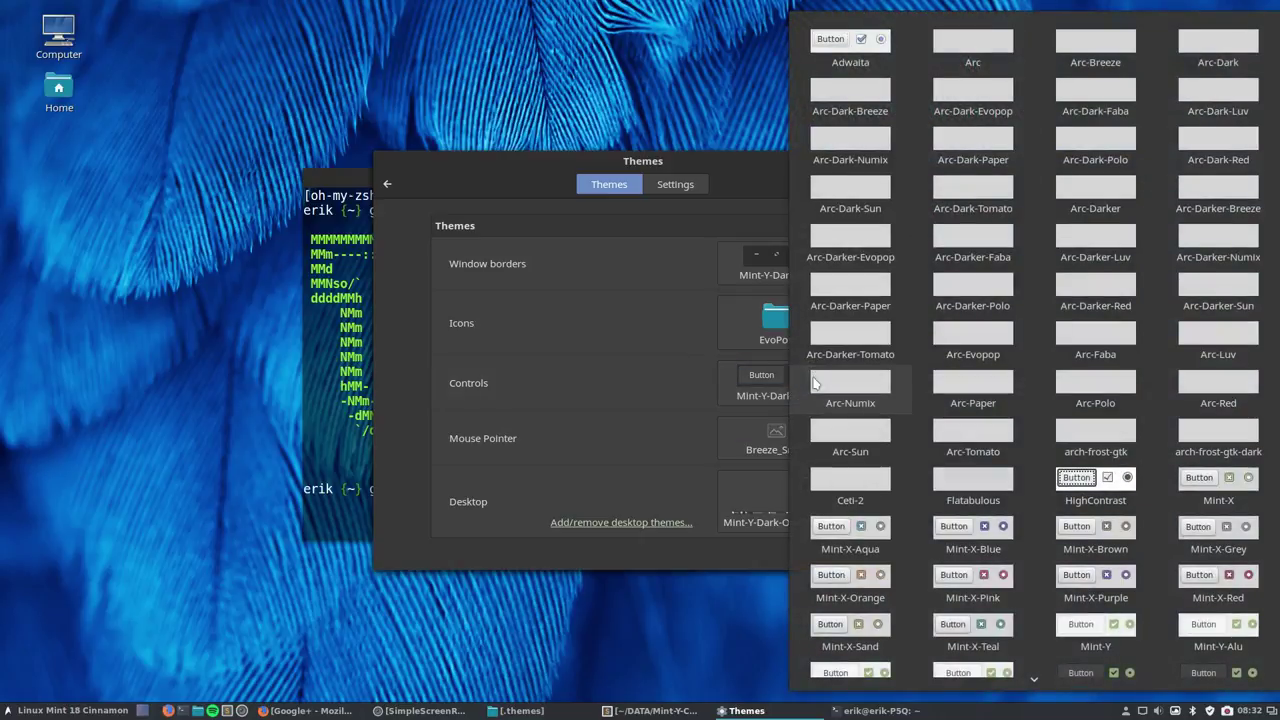
pyautogui.click(747, 178)
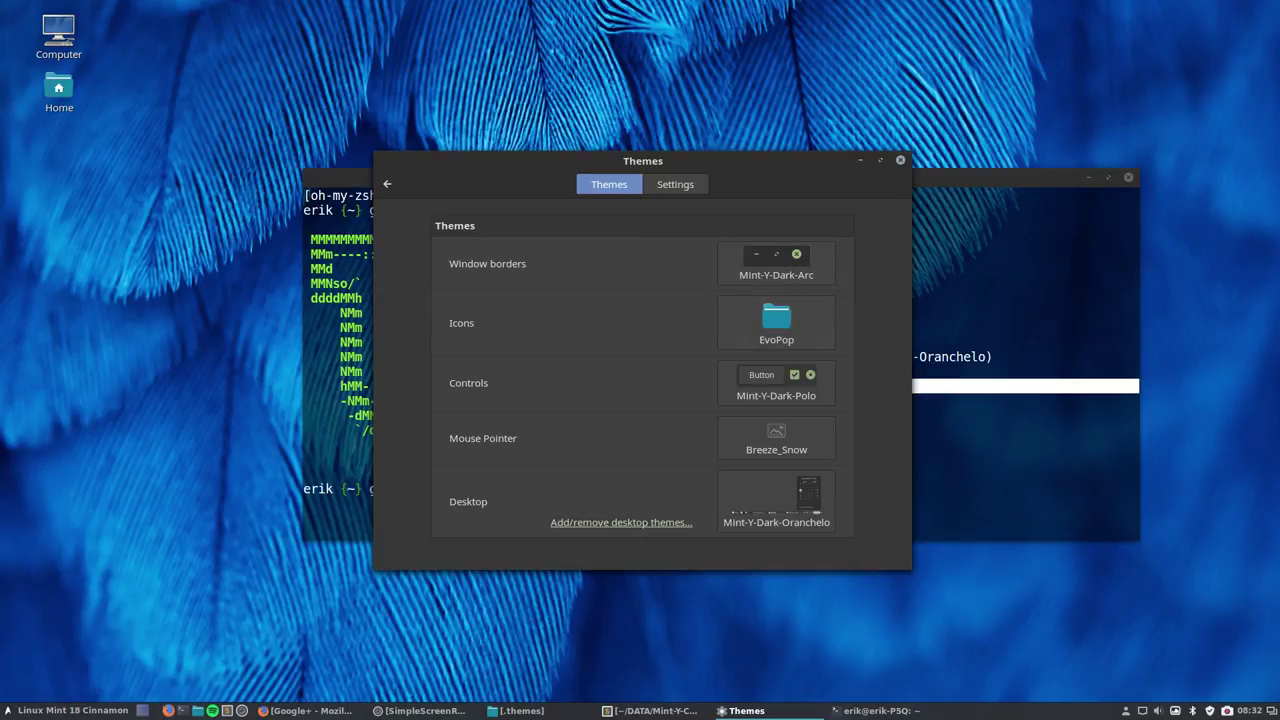
# - Minimize the Themes window and close the terminal window
pyautogui.click(860, 161)
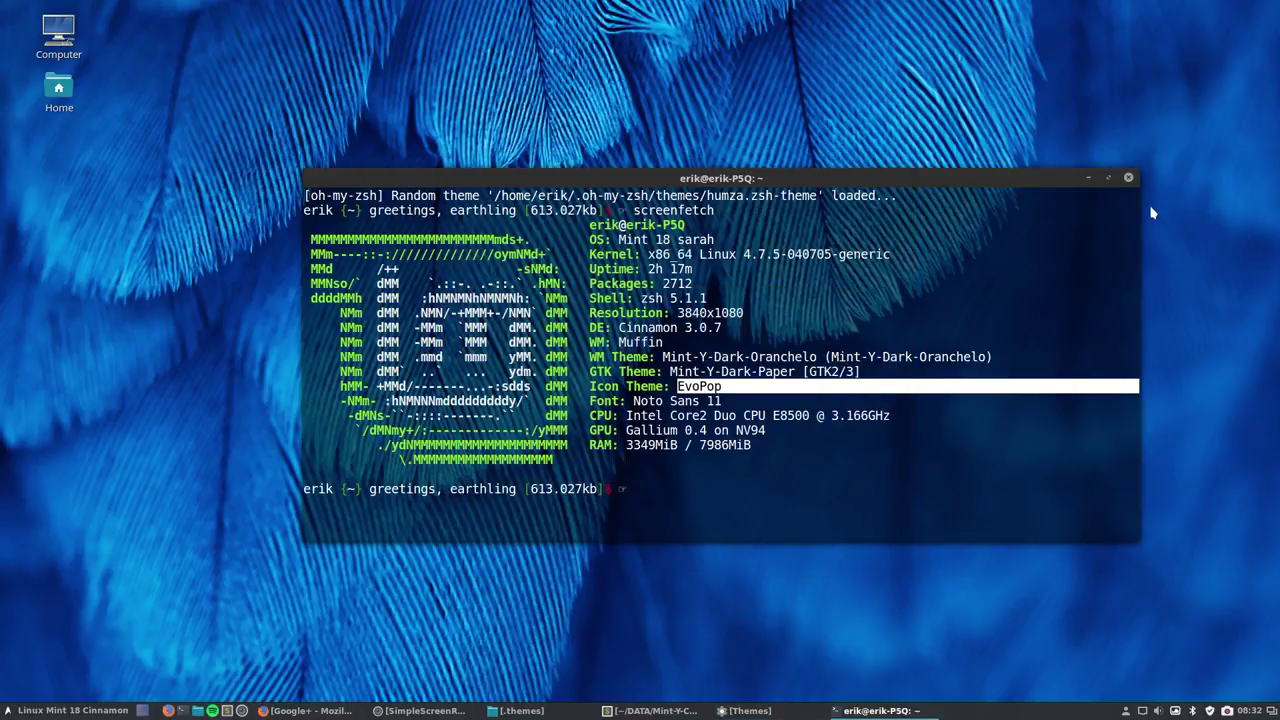
pyautogui.click(1128, 177)
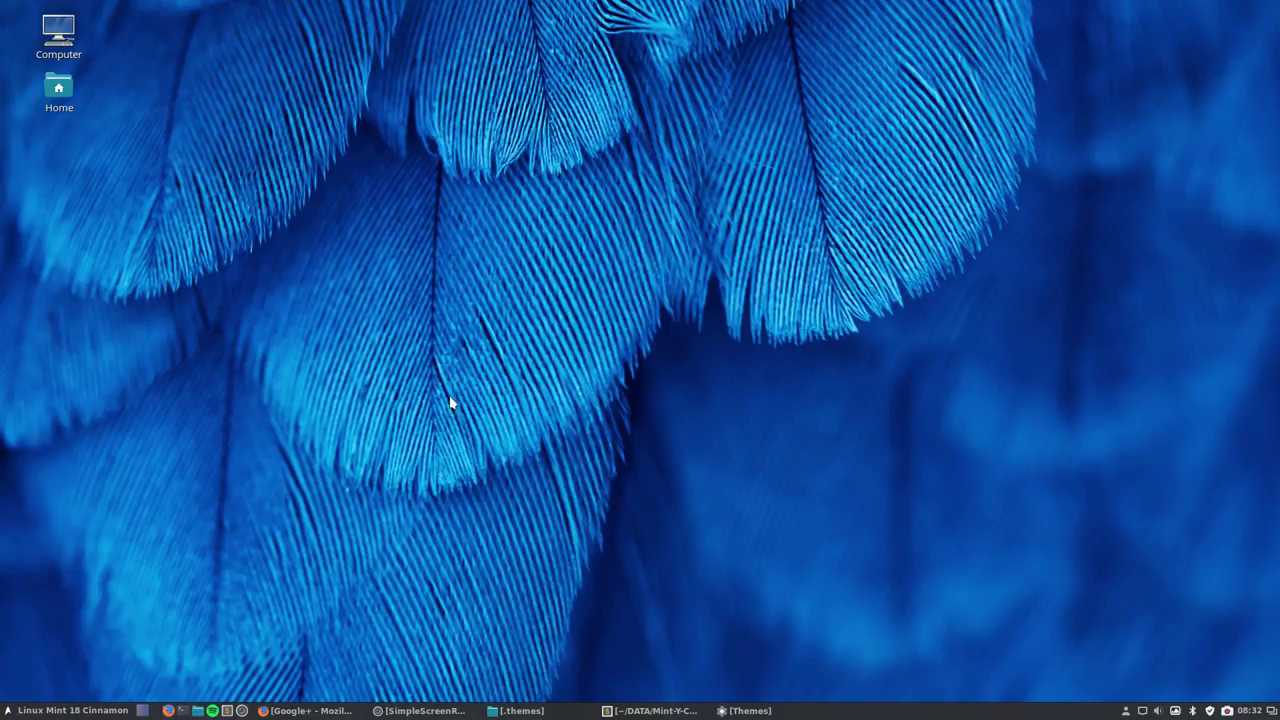
# - Switch to Firefox, close the blank browser window and look through the themes folder of the Mint-Y-Colora-Theme repository on GitHub
pyautogui.click(310, 711)
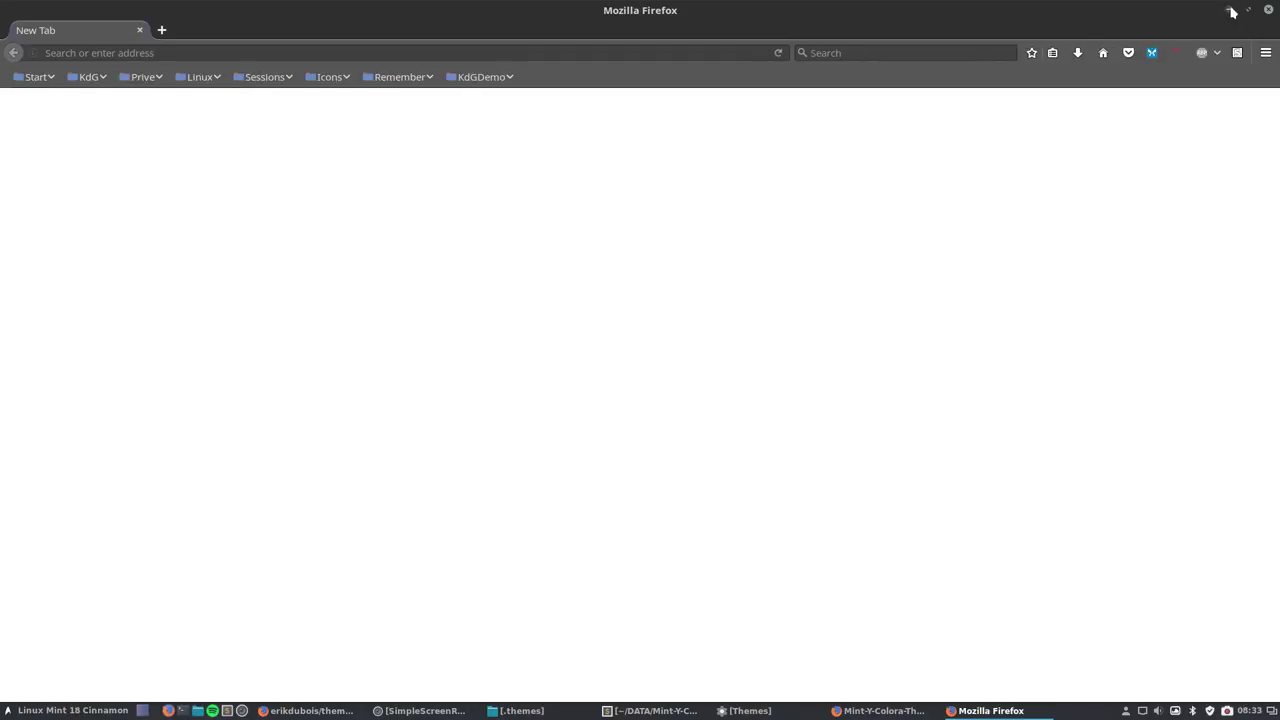
pyautogui.click(1268, 9)
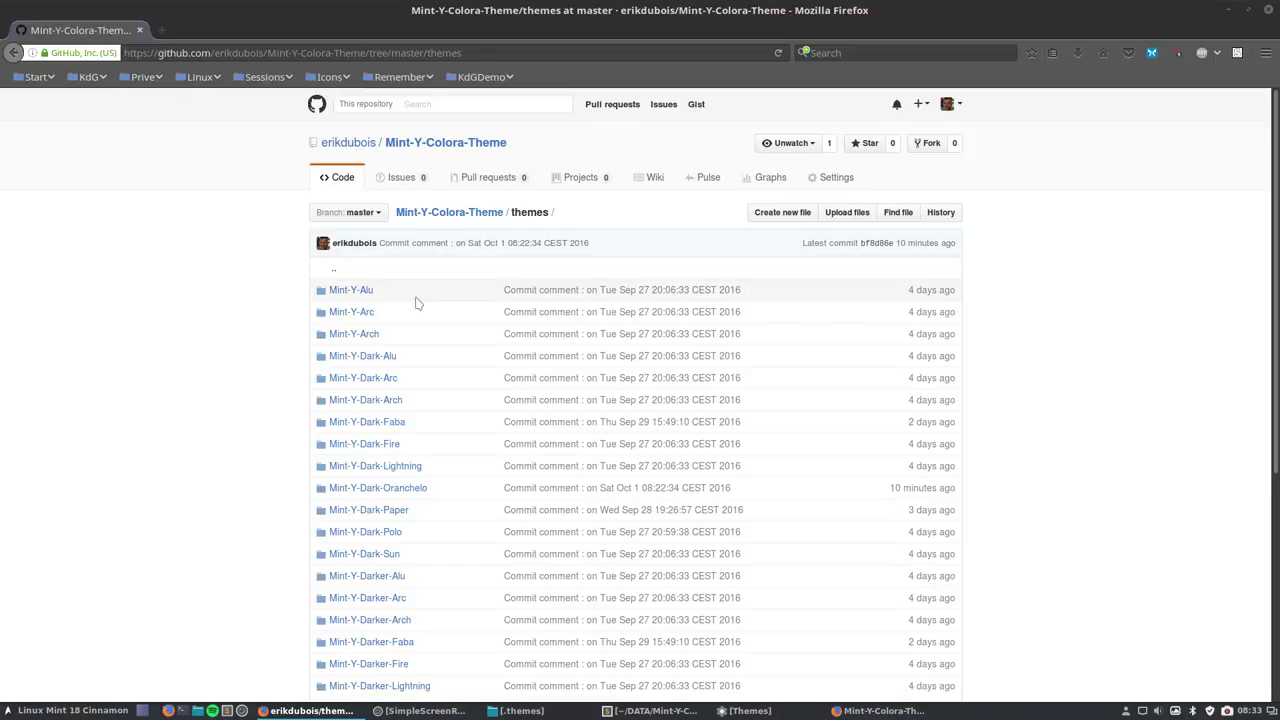
pyautogui.scroll(-6, 420, 360)
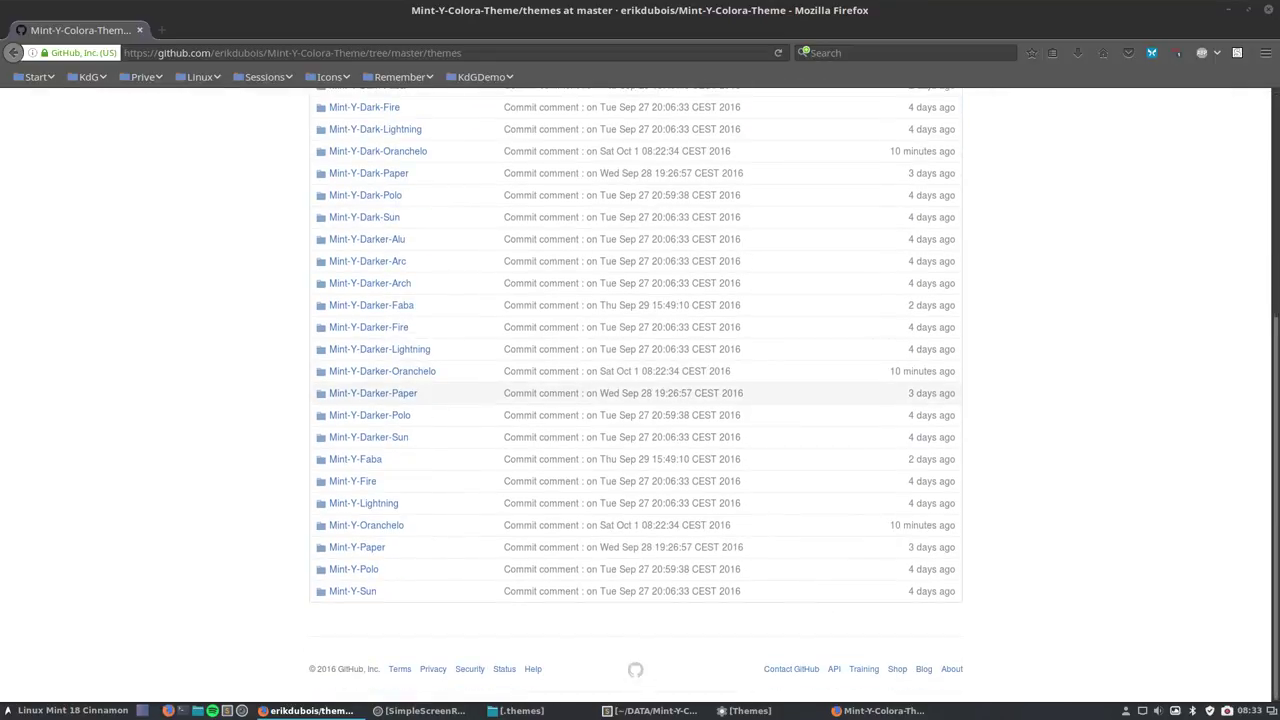
pyautogui.scroll(5, 453, 574)
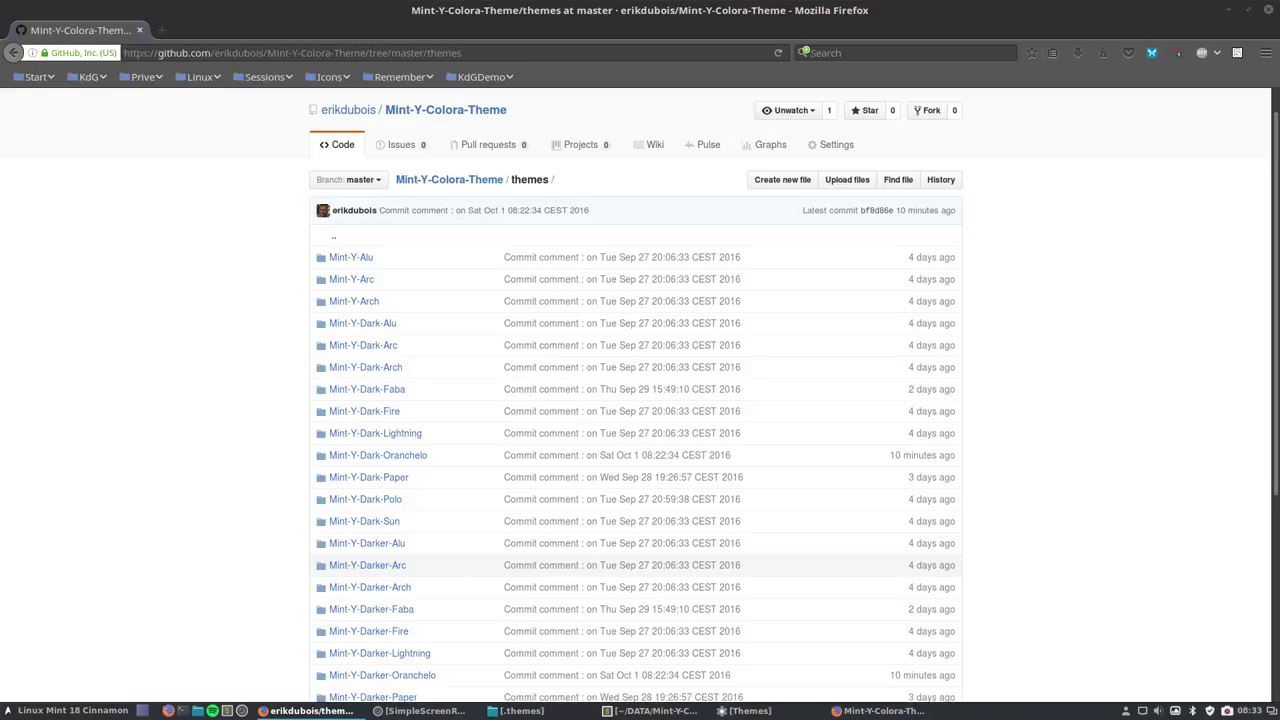
# - Open the main page of the Mint-Y-Colora-Theme repository and examine its README, including the theme previews, down to the Installation section
pyautogui.click(443, 182)
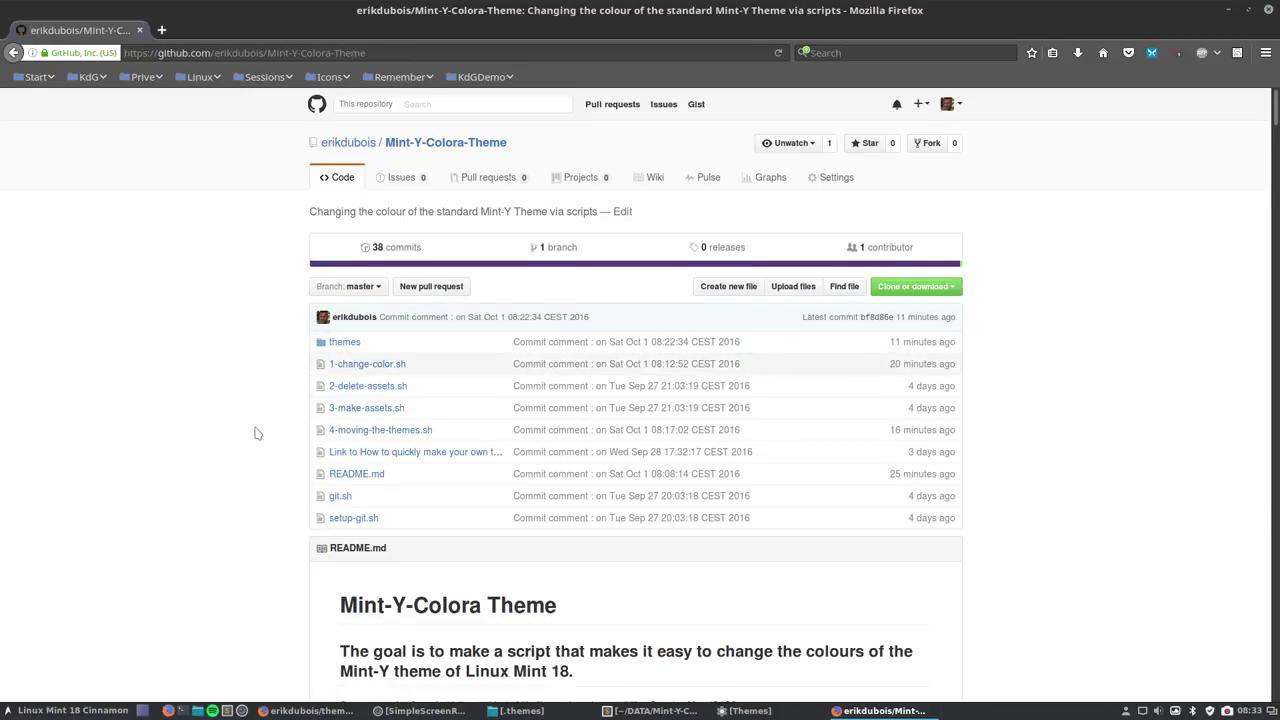
pyautogui.scroll(-5, 257, 433)
pyautogui.scroll(-20, 257, 433)
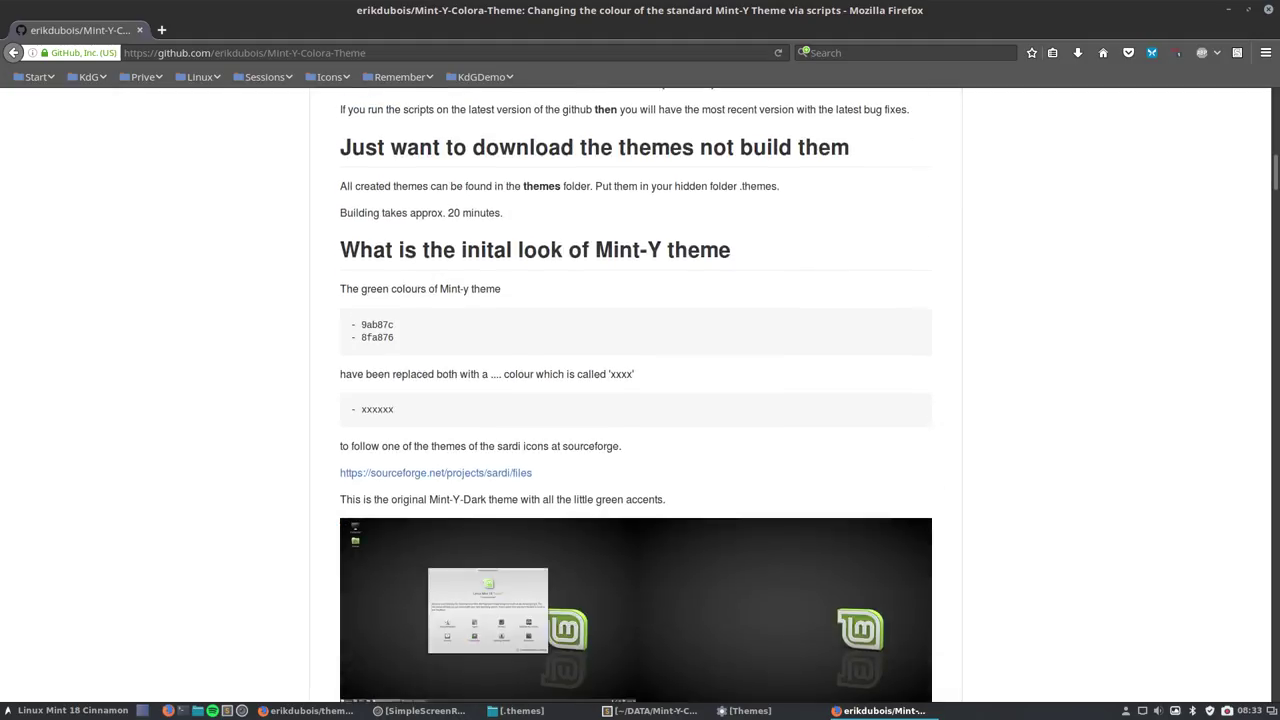
pyautogui.scroll(-20, 257, 433)
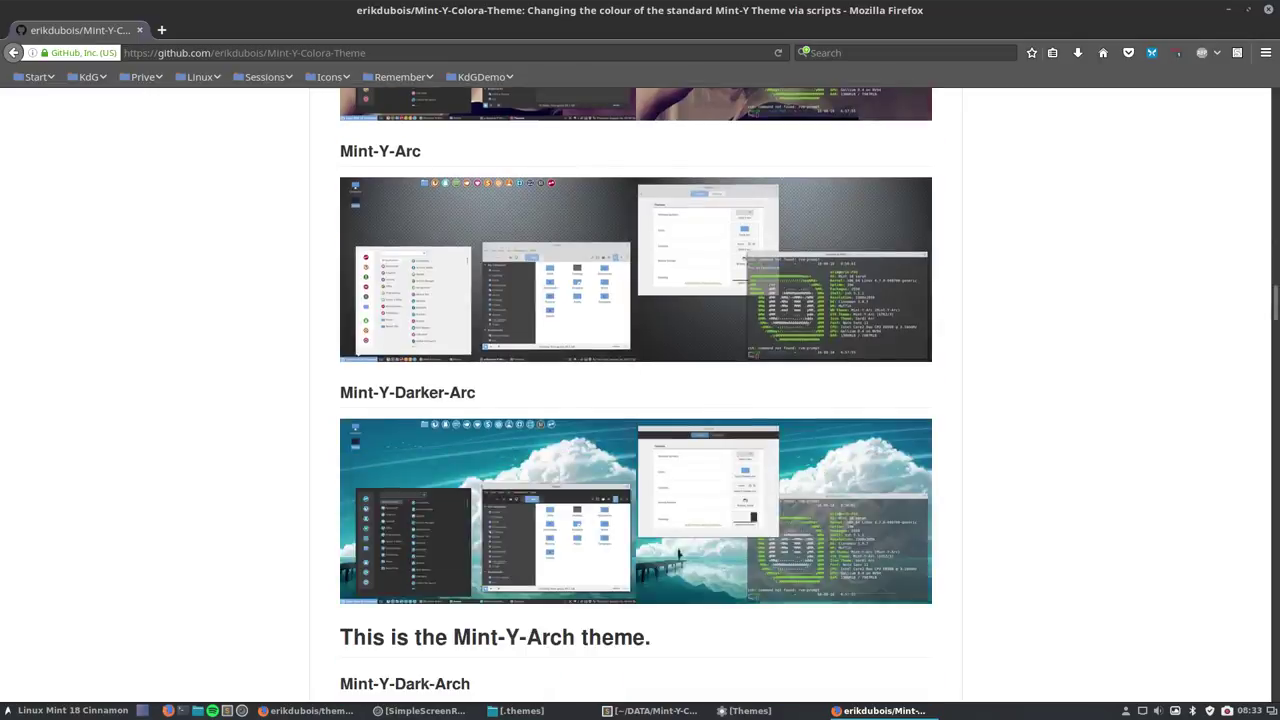
pyautogui.scroll(-20, 636, 396)
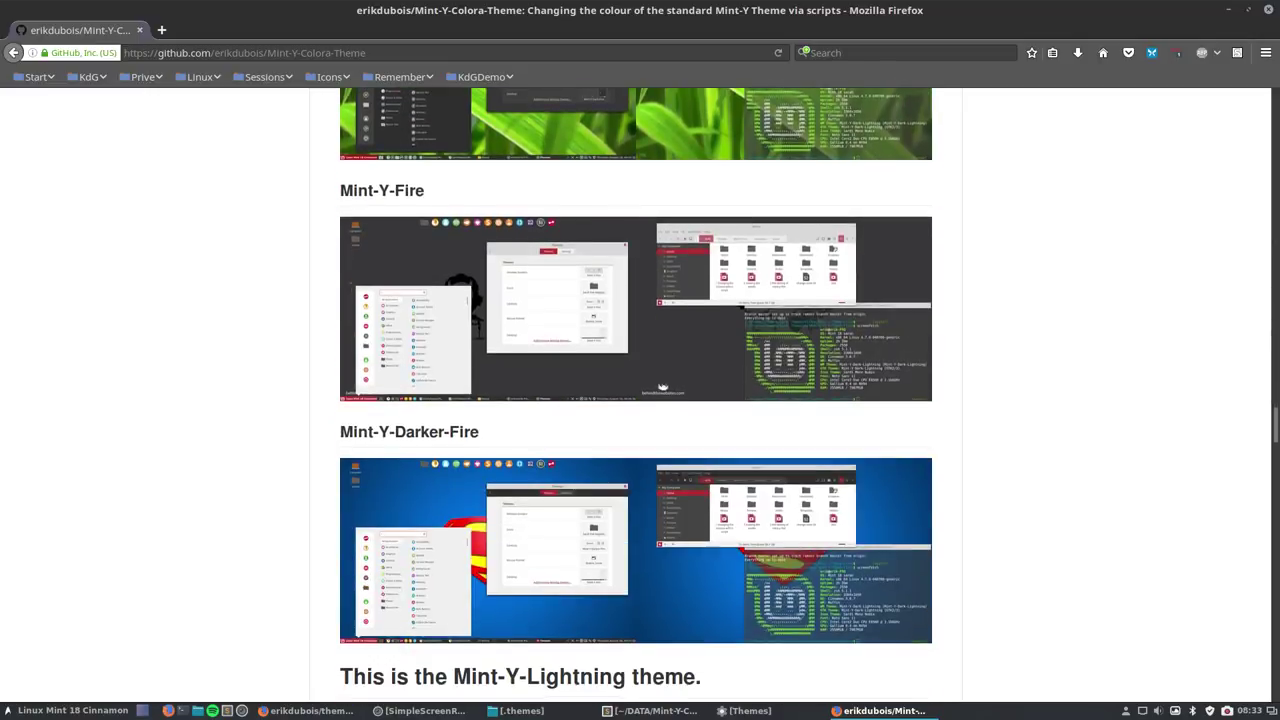
pyautogui.scroll(-20, 254, 434)
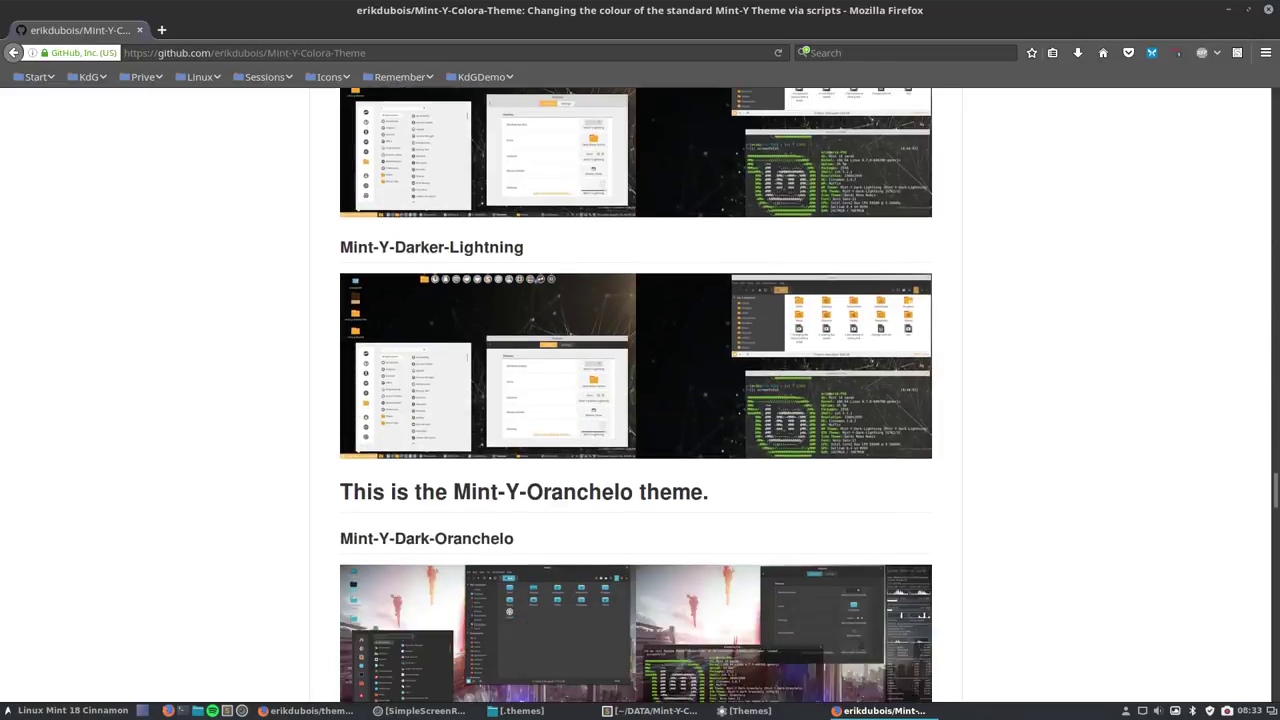
pyautogui.scroll(-15, 257, 434)
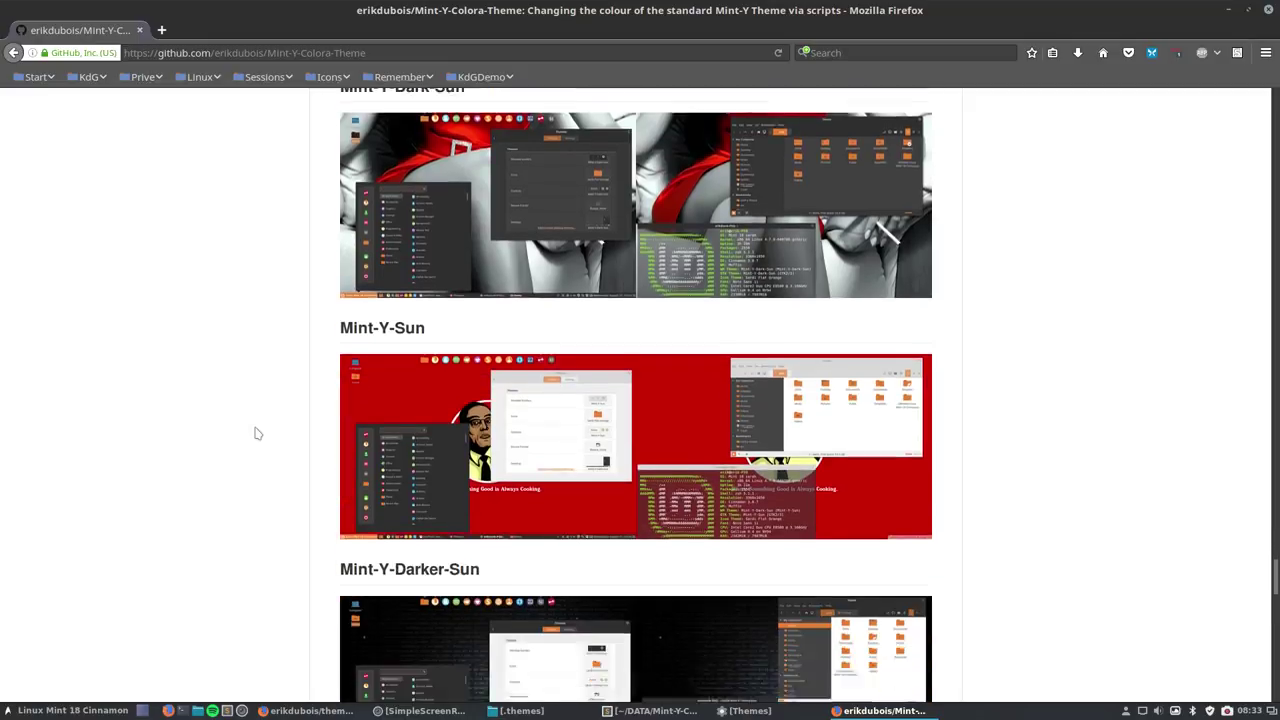
pyautogui.scroll(-3, 636, 396)
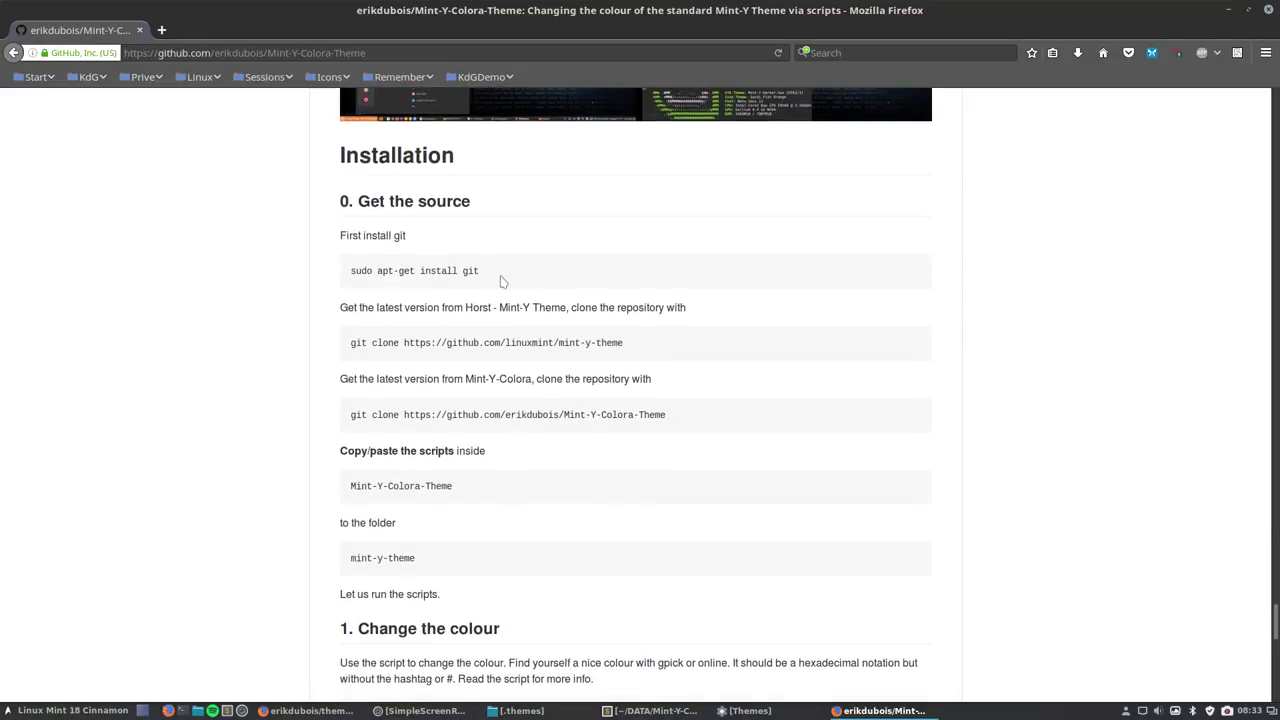
# - Copy the command "sudo apt-get install git" from the README's Get the source section
pyautogui.moveTo(493, 273); pyautogui.dragTo(357, 272)
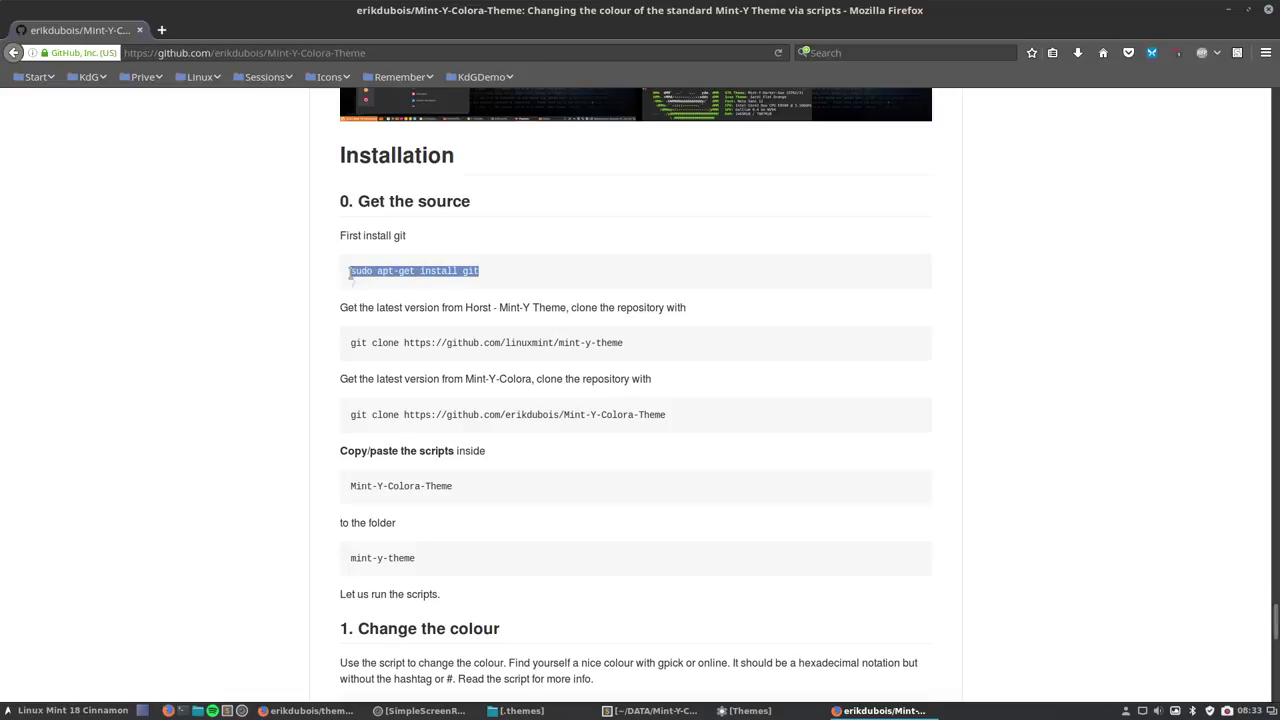
pyautogui.rightClick(401, 273)
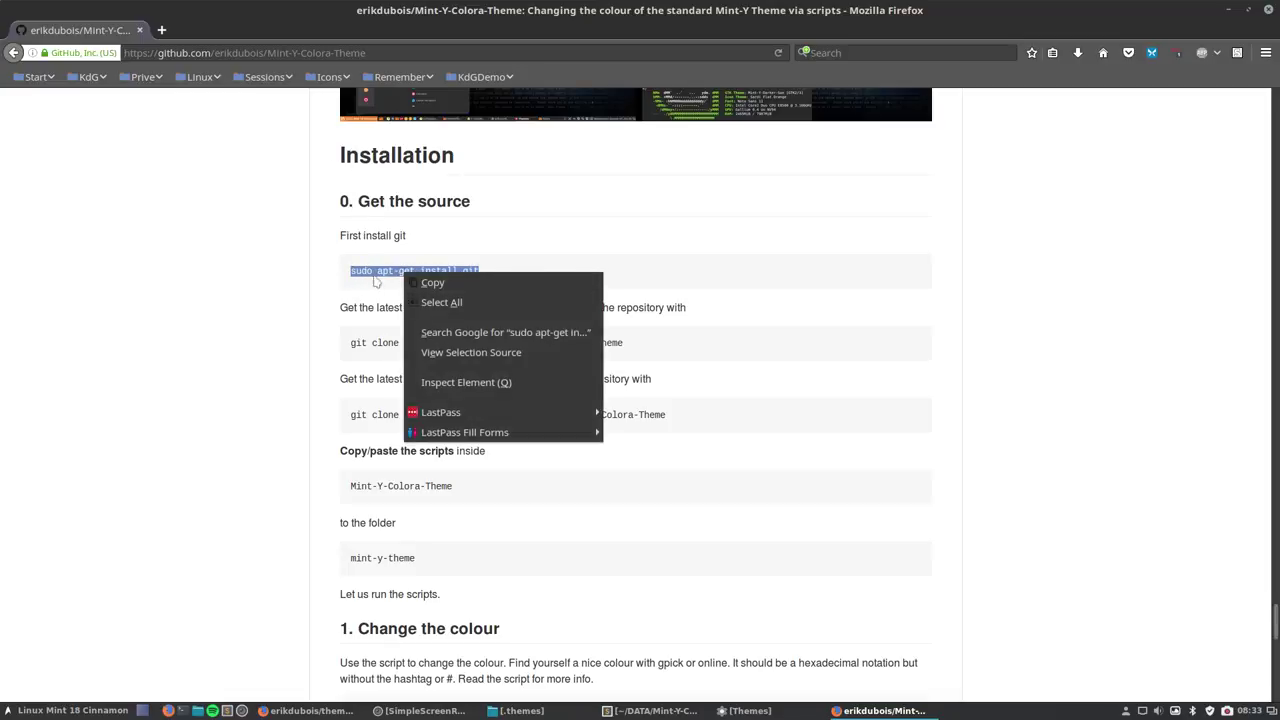
pyautogui.click(451, 290)
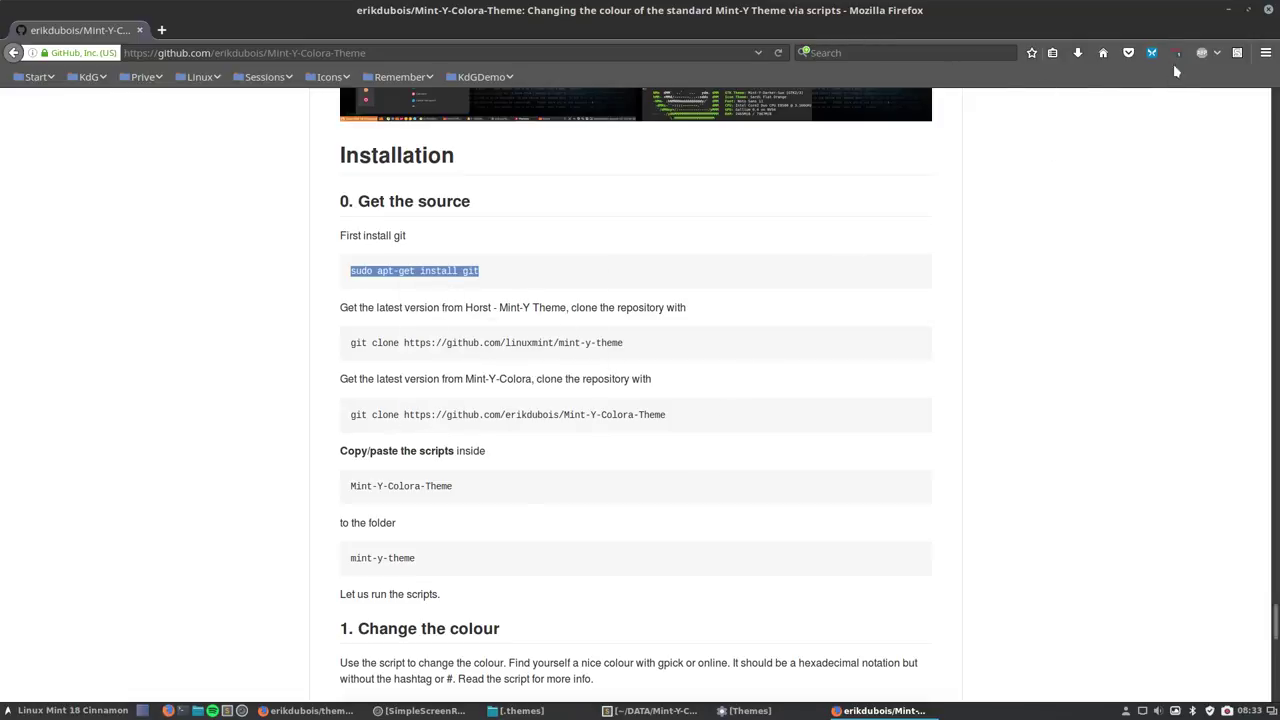
# - Open a terminal on the Desktop, run the copied command "sudo apt-get install git" and enter the sudo password
pyautogui.click(1227, 12)
pyautogui.rightClick(472, 272)
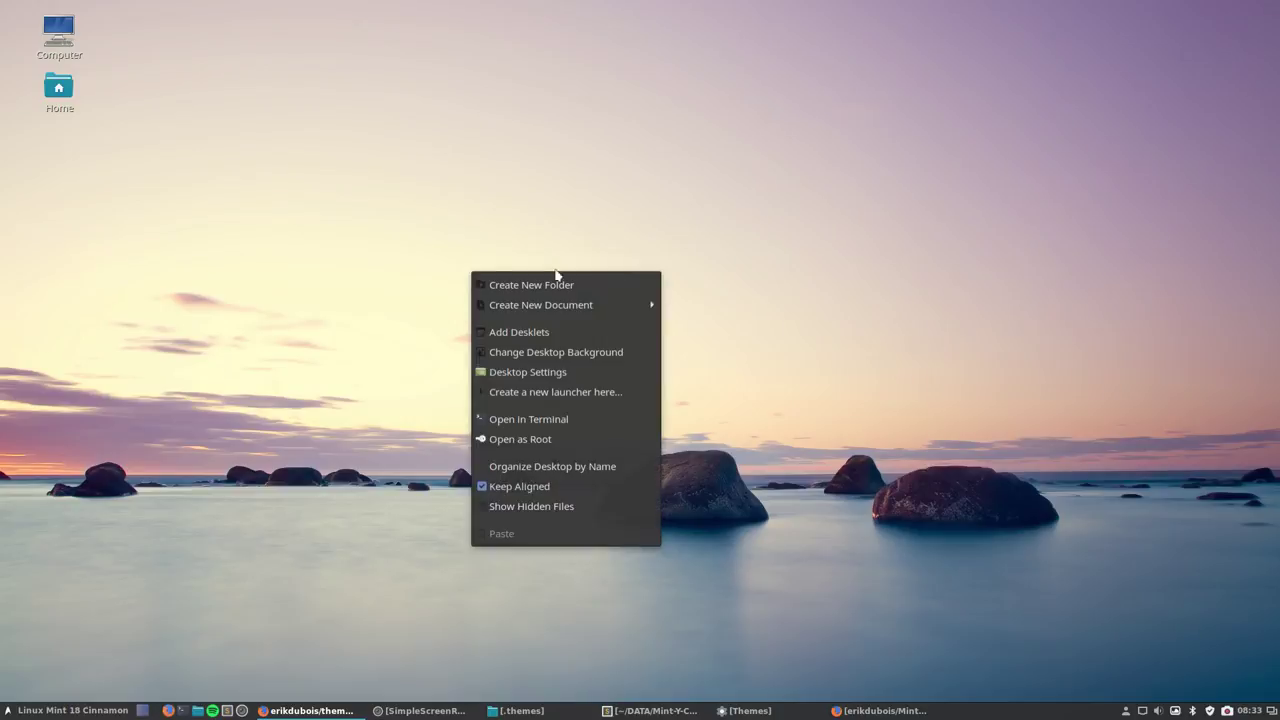
pyautogui.click(575, 422)
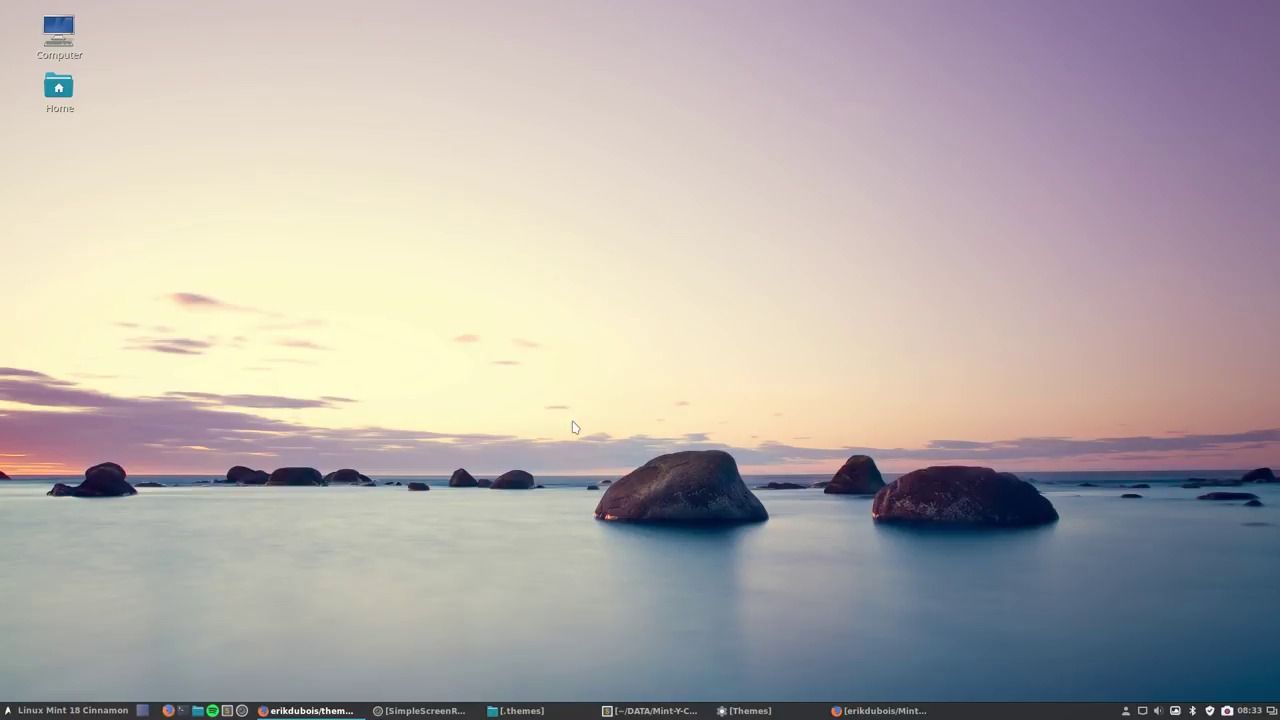
pyautogui.rightClick(522, 316)
pyautogui.click(574, 397)
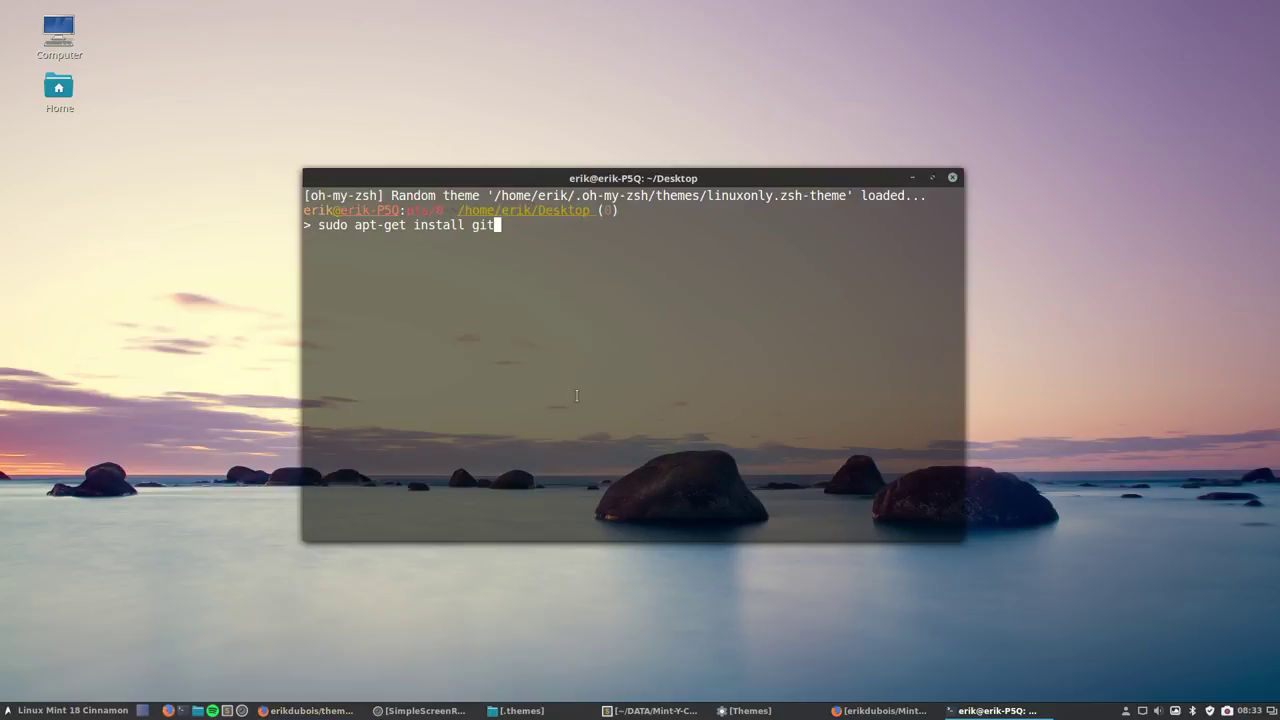
pyautogui.press('Return')
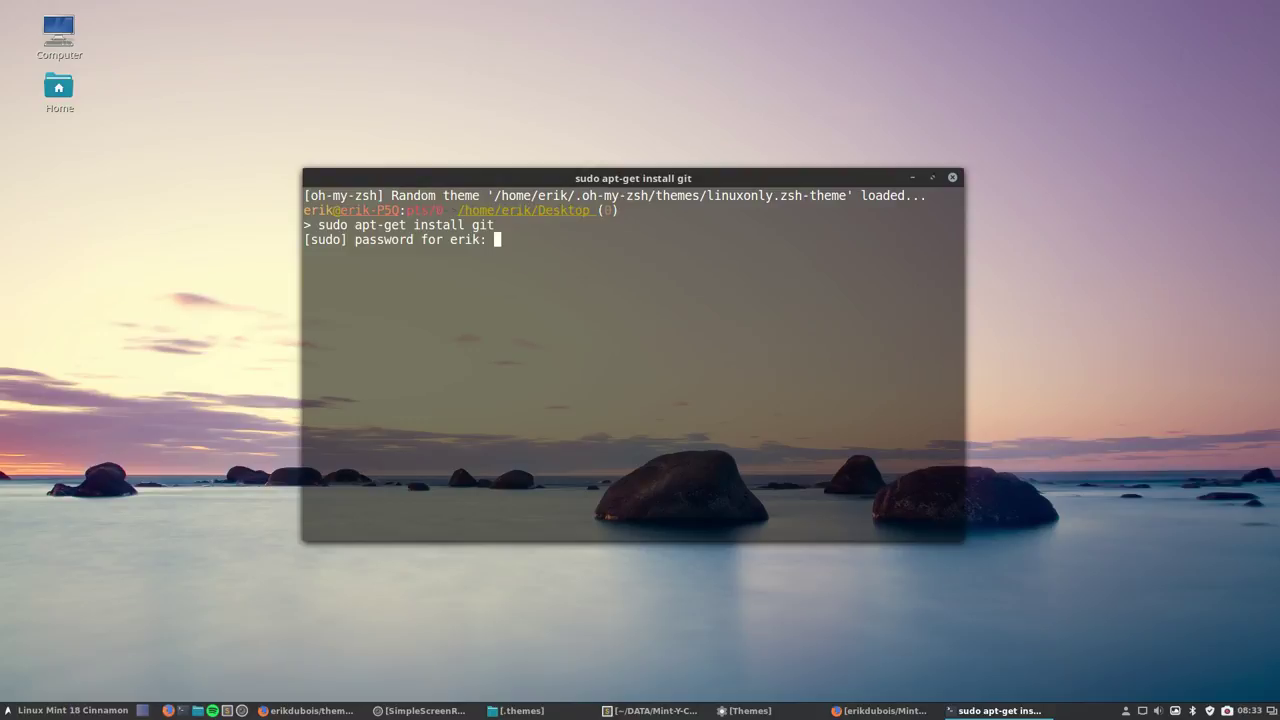
pyautogui.press('Return')
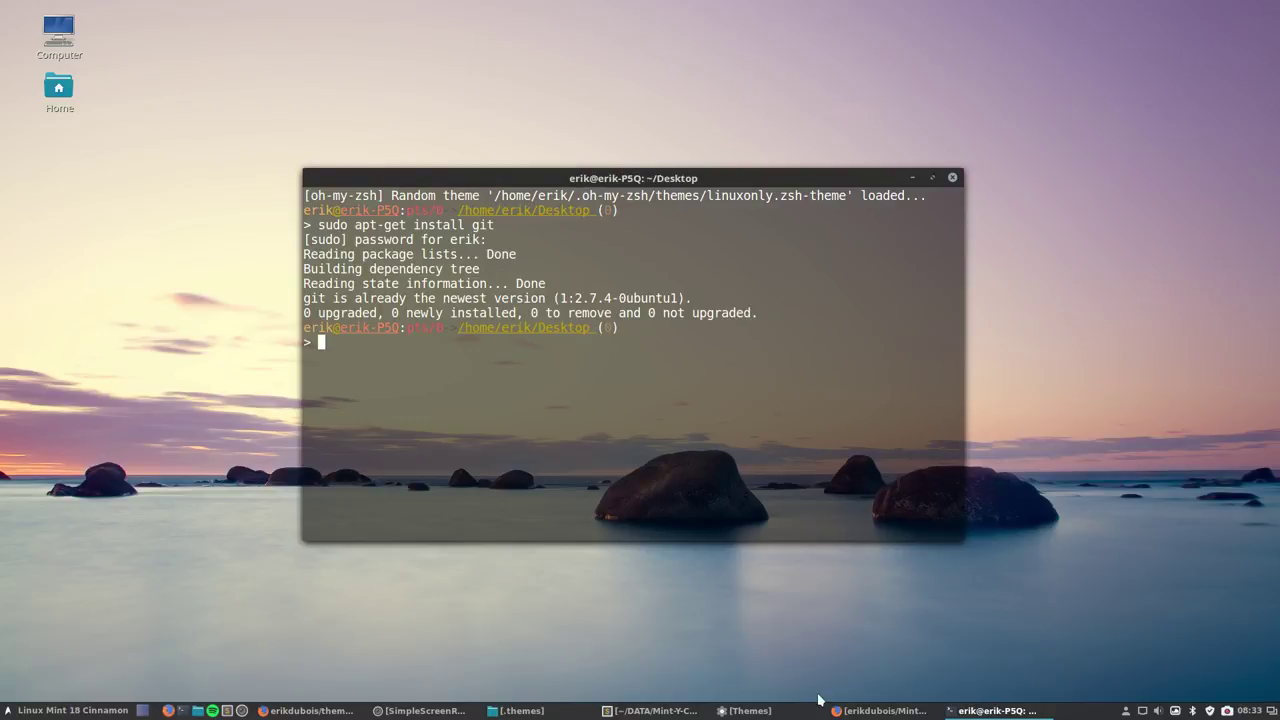
pyautogui.click(884, 710)
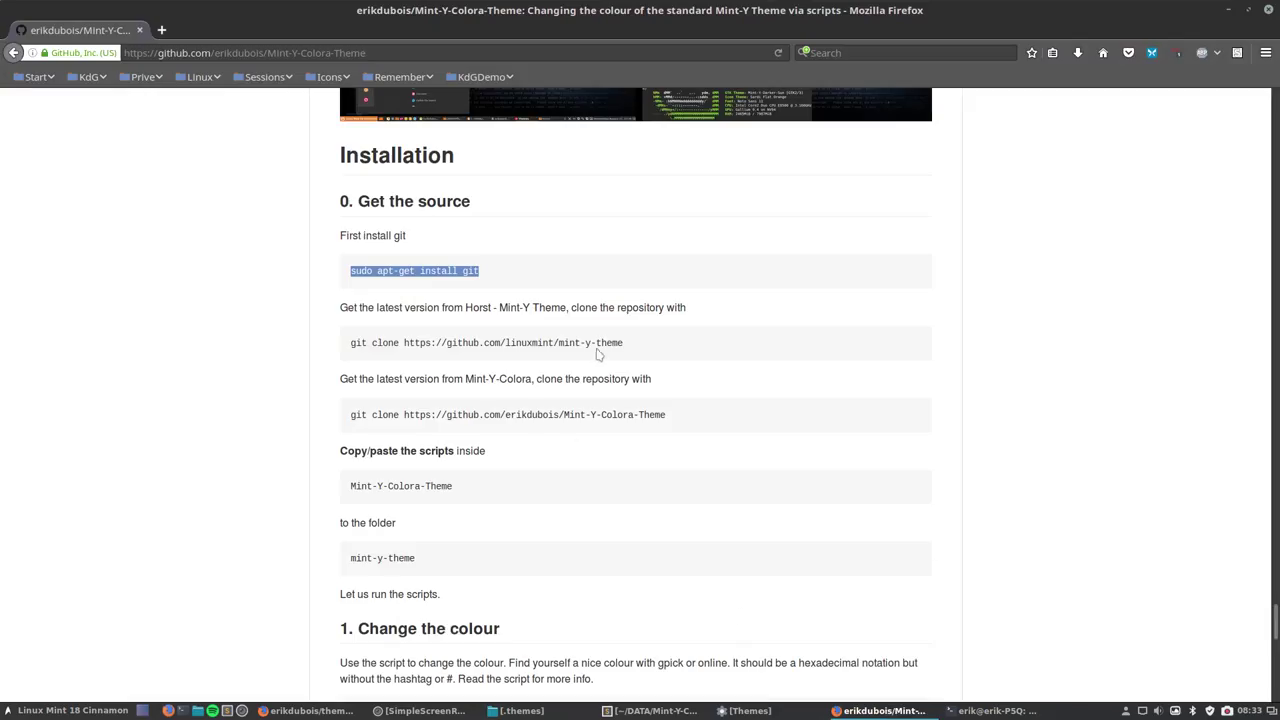
pyautogui.moveTo(628, 345); pyautogui.dragTo(352, 350)
pyautogui.rightClick(352, 350)
pyautogui.click(404, 362)
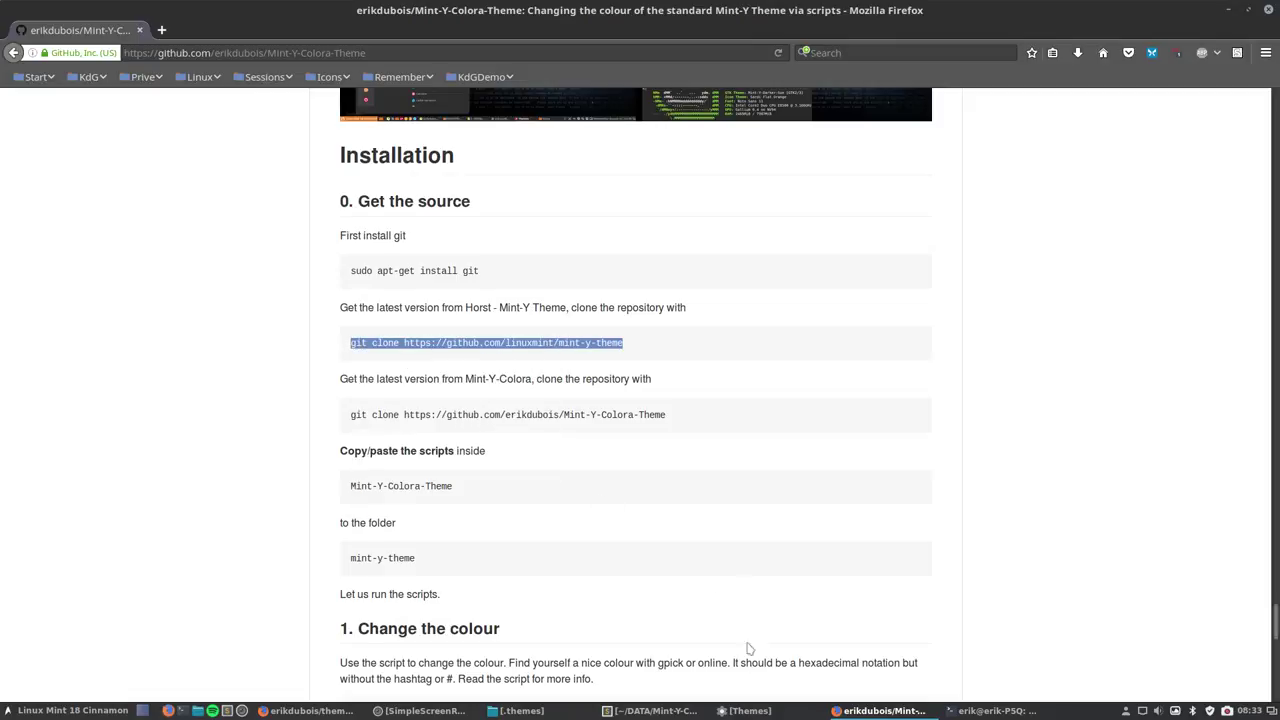
pyautogui.click(995, 710)
pyautogui.rightClick(503, 363)
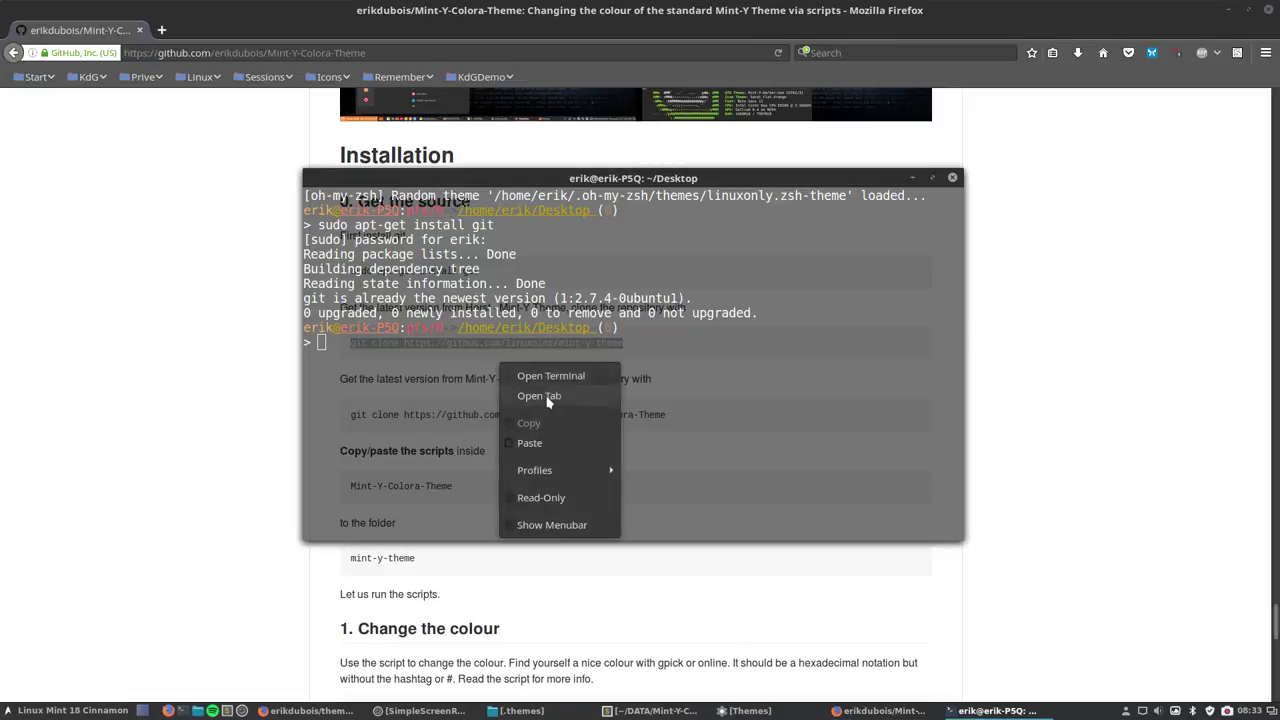
pyautogui.click(553, 440)
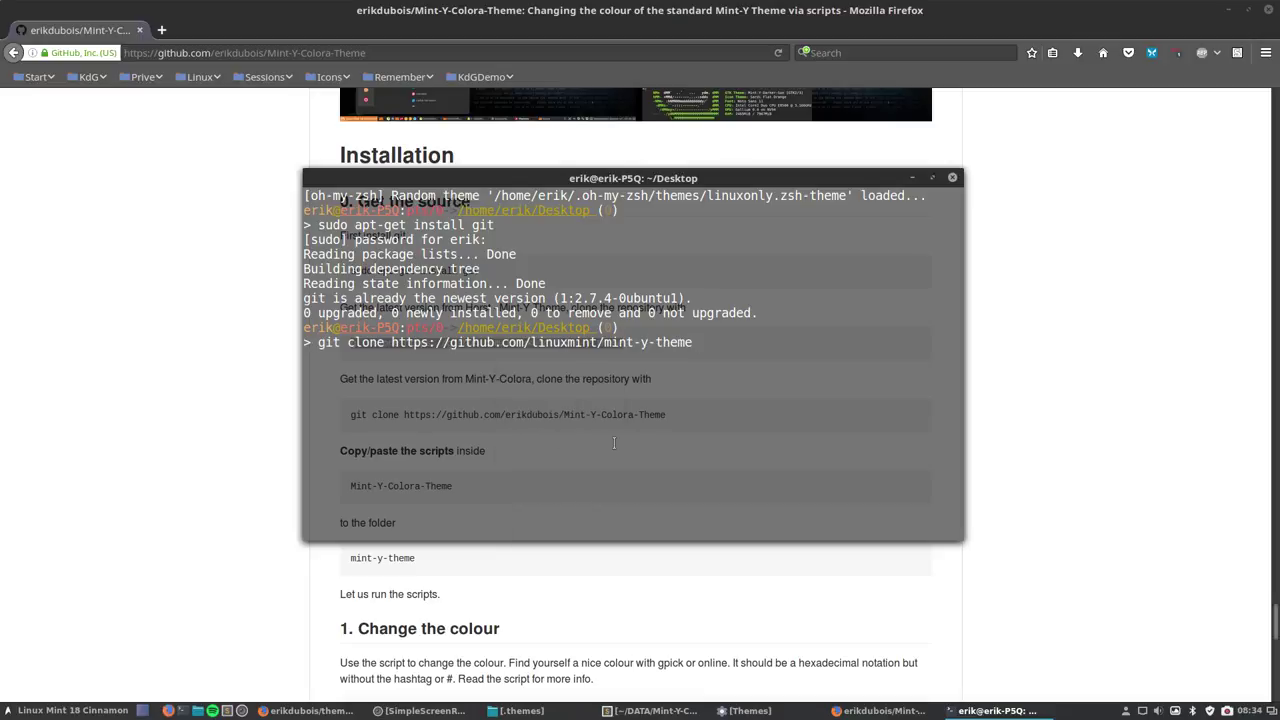
pyautogui.press('Return')
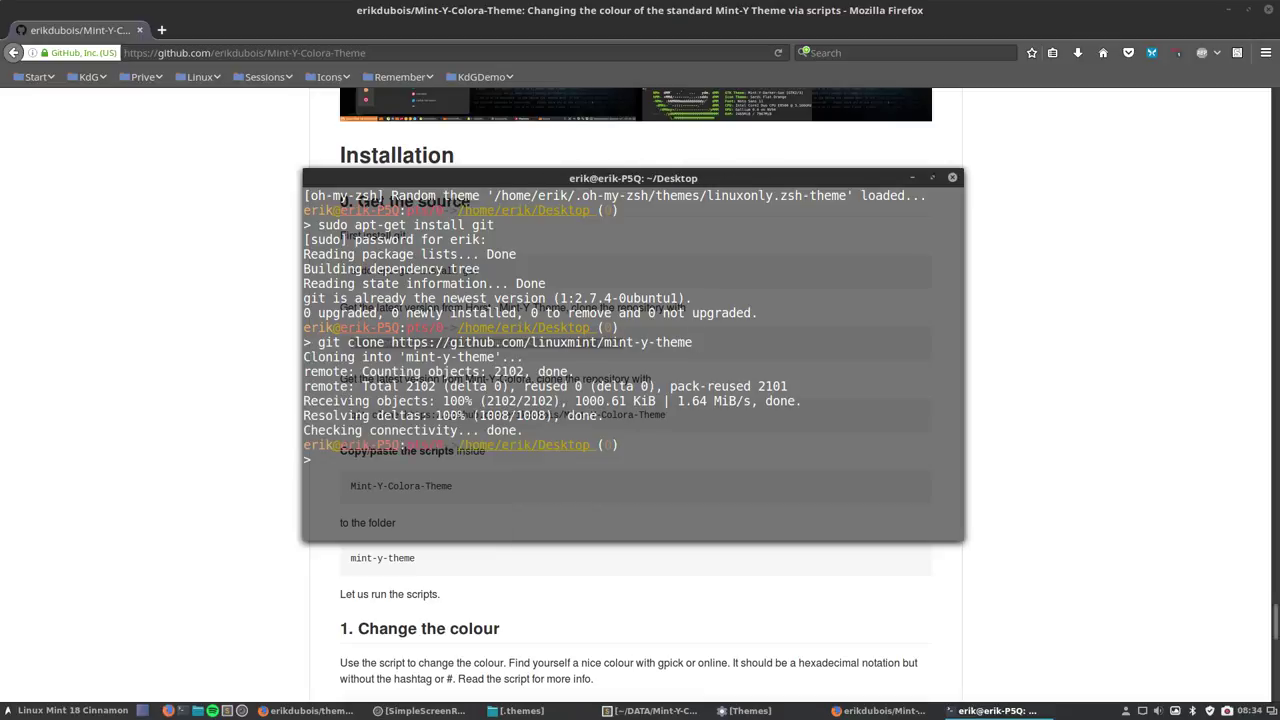
# - Copy the README's git clone command for the Mint-Y-Colora-Theme repository and run it in the Desktop terminal
pyautogui.click(268, 425)
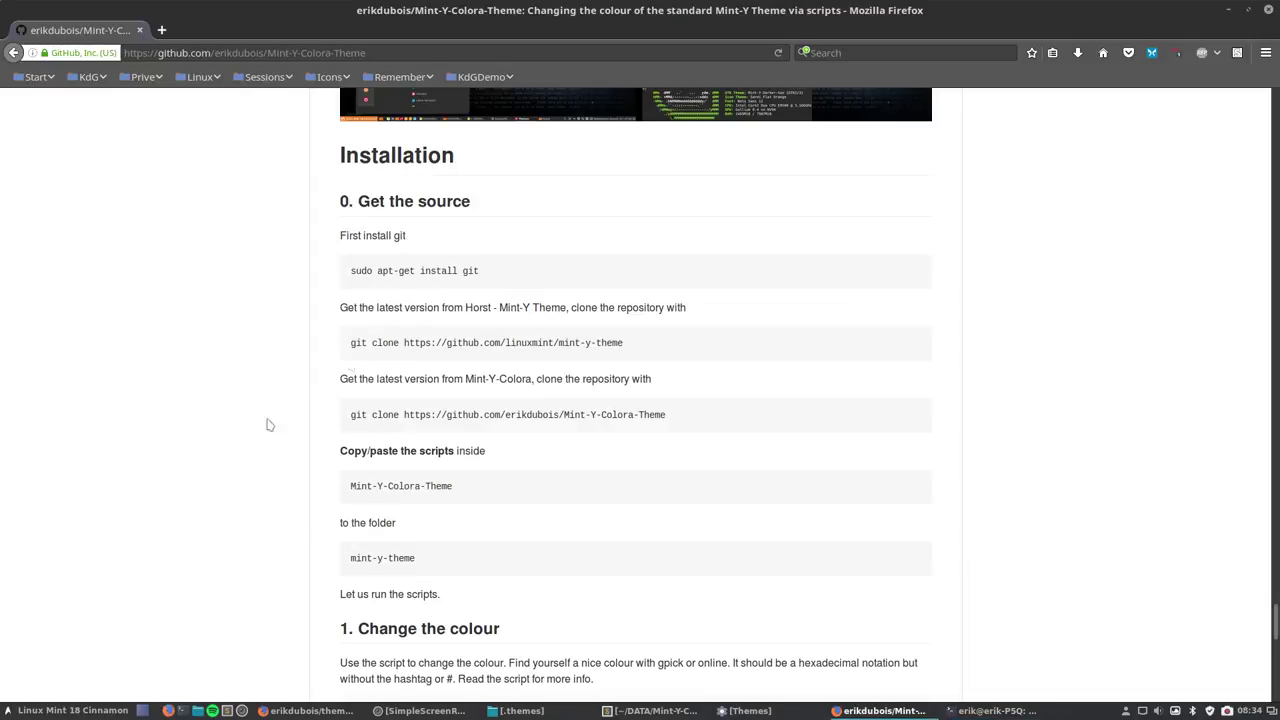
pyautogui.moveTo(670, 414); pyautogui.dragTo(352, 414)
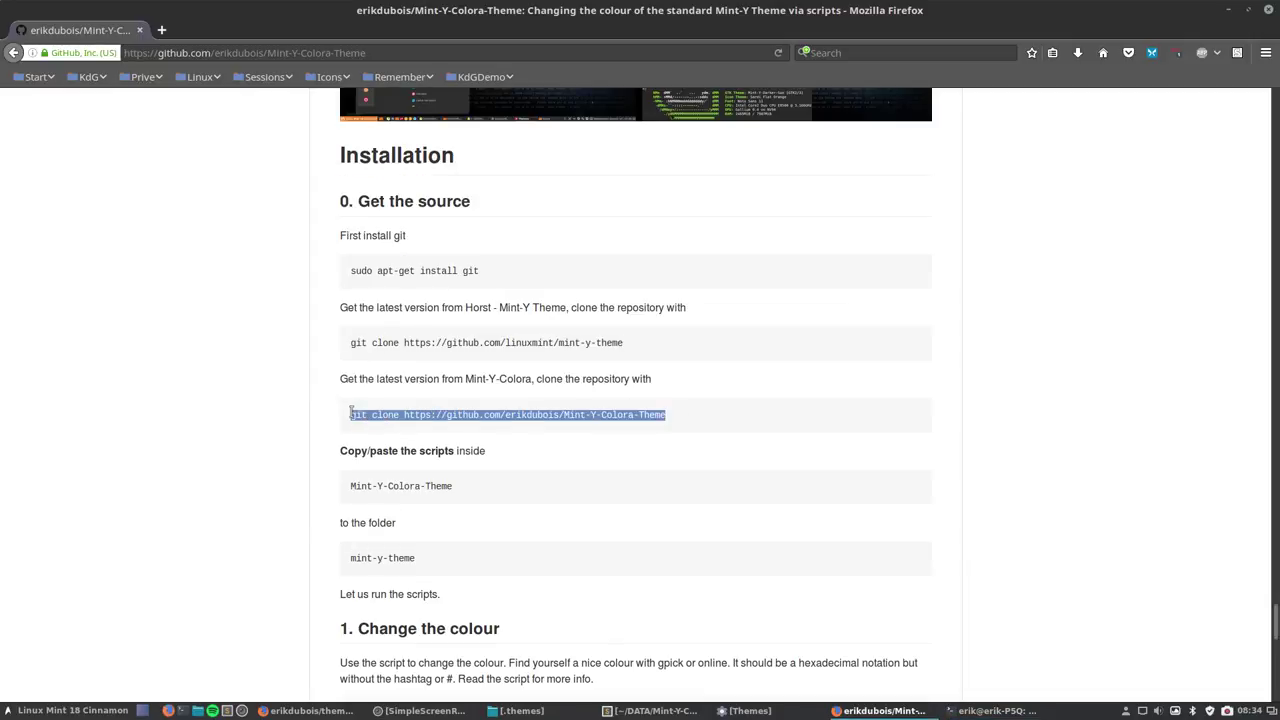
pyautogui.rightClick(358, 415)
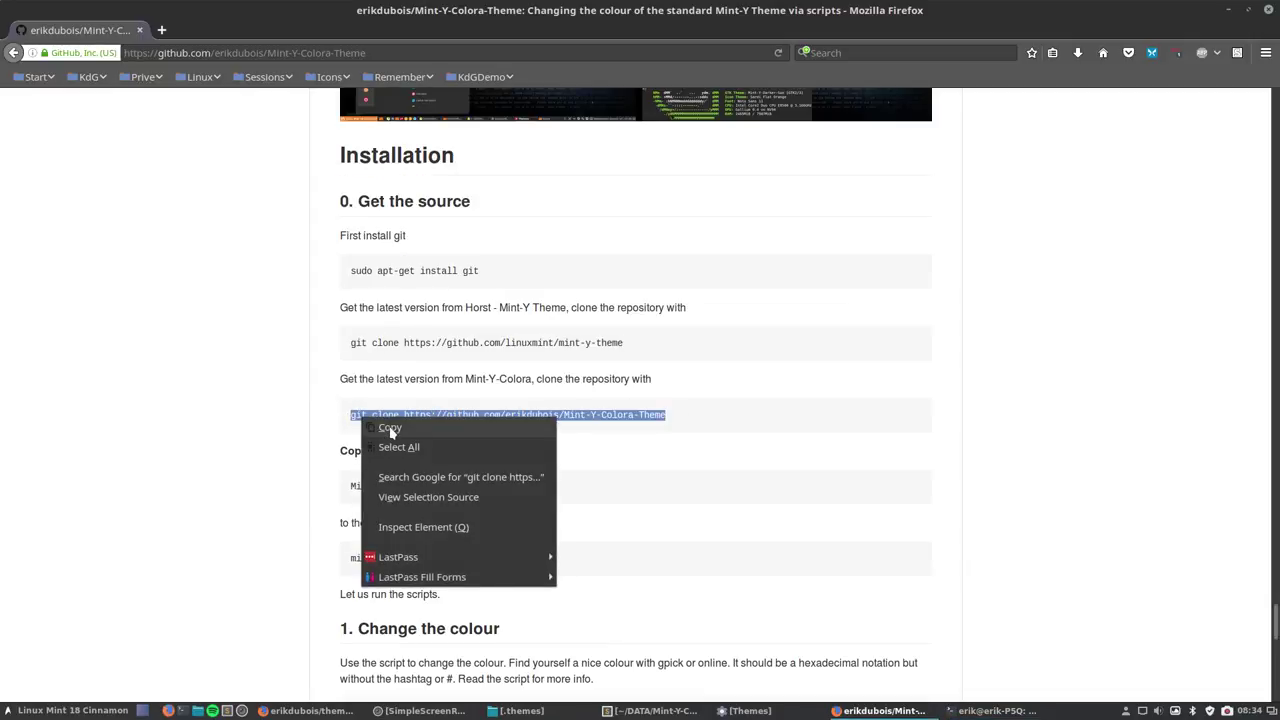
pyautogui.click(390, 428)
pyautogui.click(995, 710)
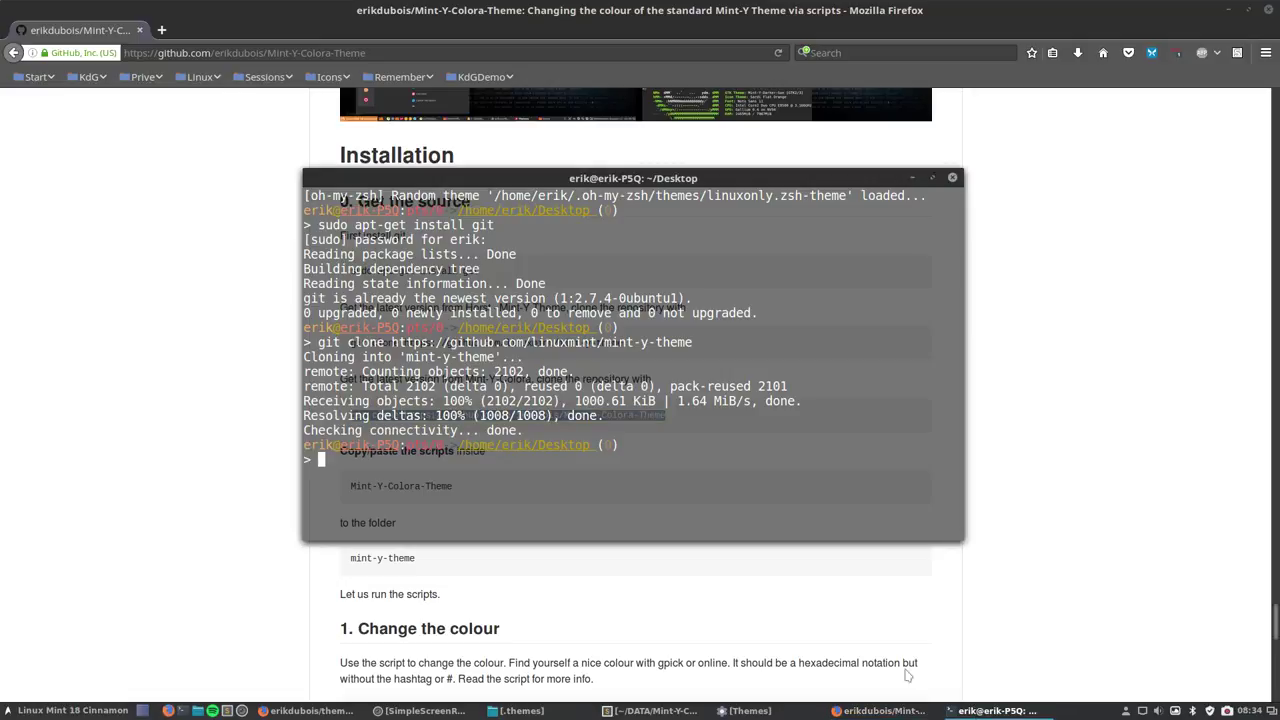
pyautogui.rightClick(415, 487)
pyautogui.click(478, 569)
pyautogui.press('Return')
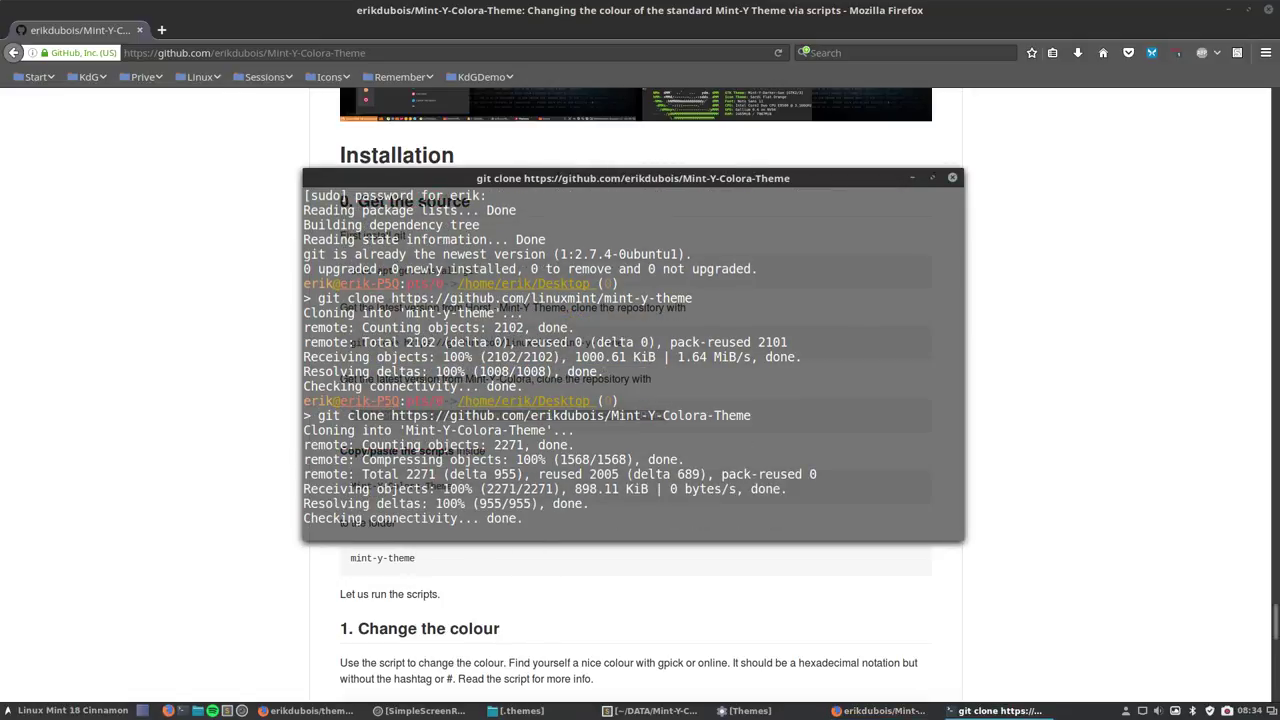
# - Minimize Firefox and copy the four numbered scripts, 1-change-color.sh through 4-moving-the-themes.sh, from the Desktop's Mint-Y-Colora-Theme folder
pyautogui.click(817, 591)
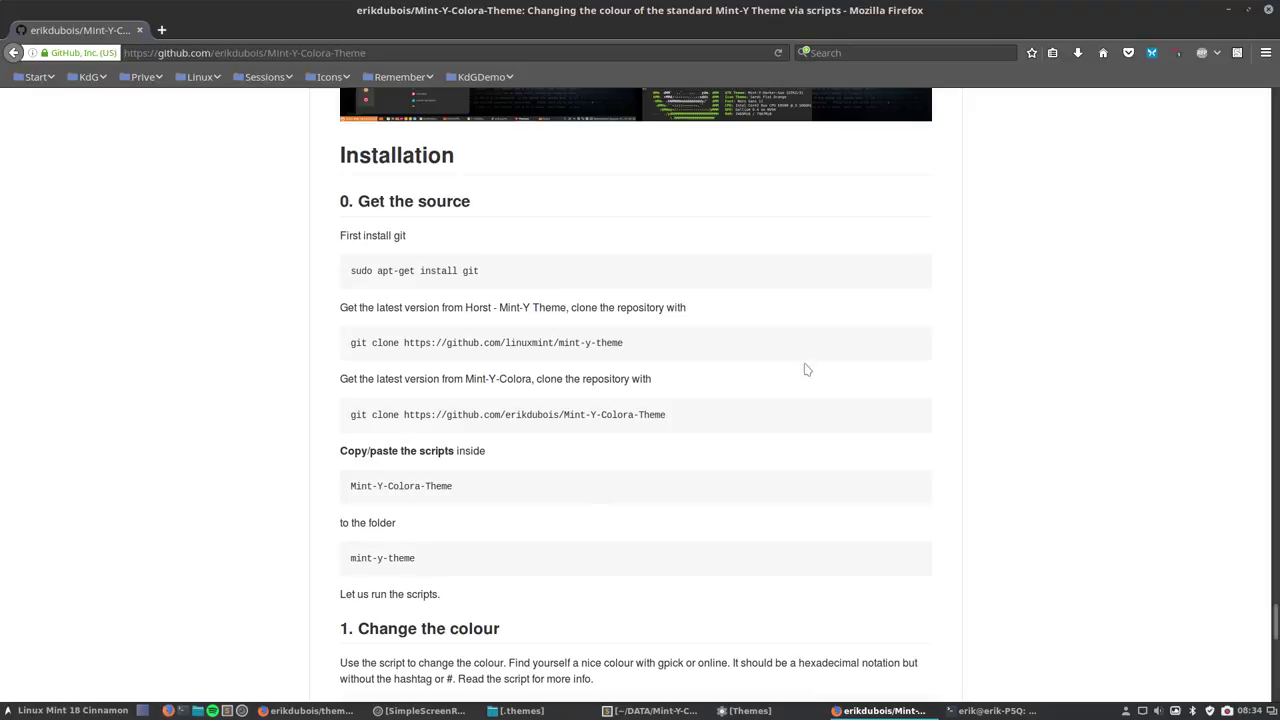
pyautogui.click(1229, 11)
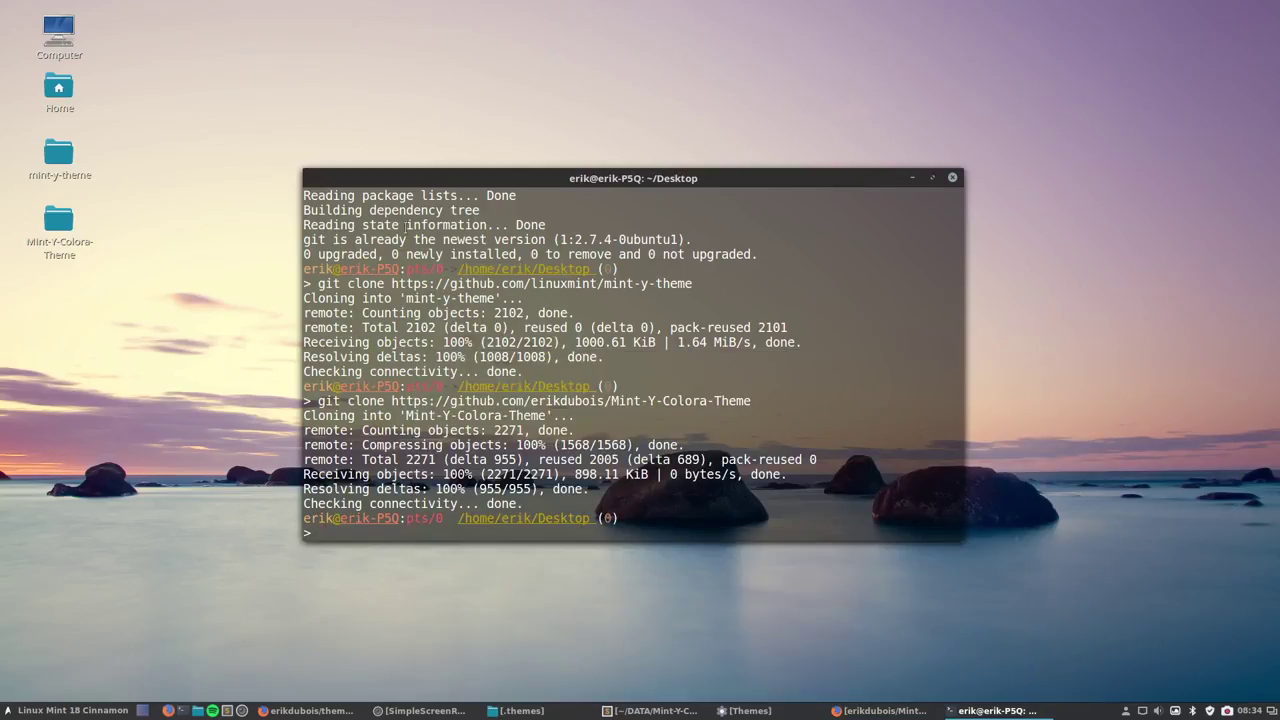
pyautogui.click(68, 228)
pyautogui.doubleClick(68, 228)
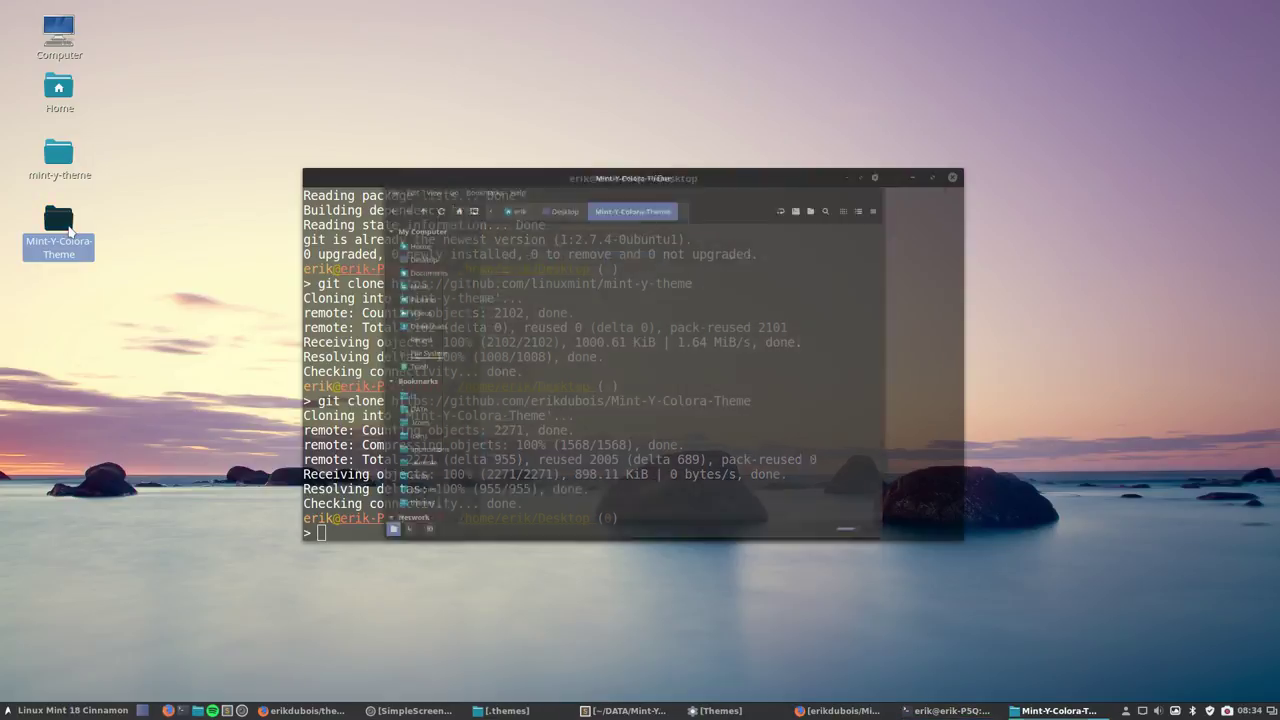
pyautogui.moveTo(537, 186); pyautogui.dragTo(919, 203)
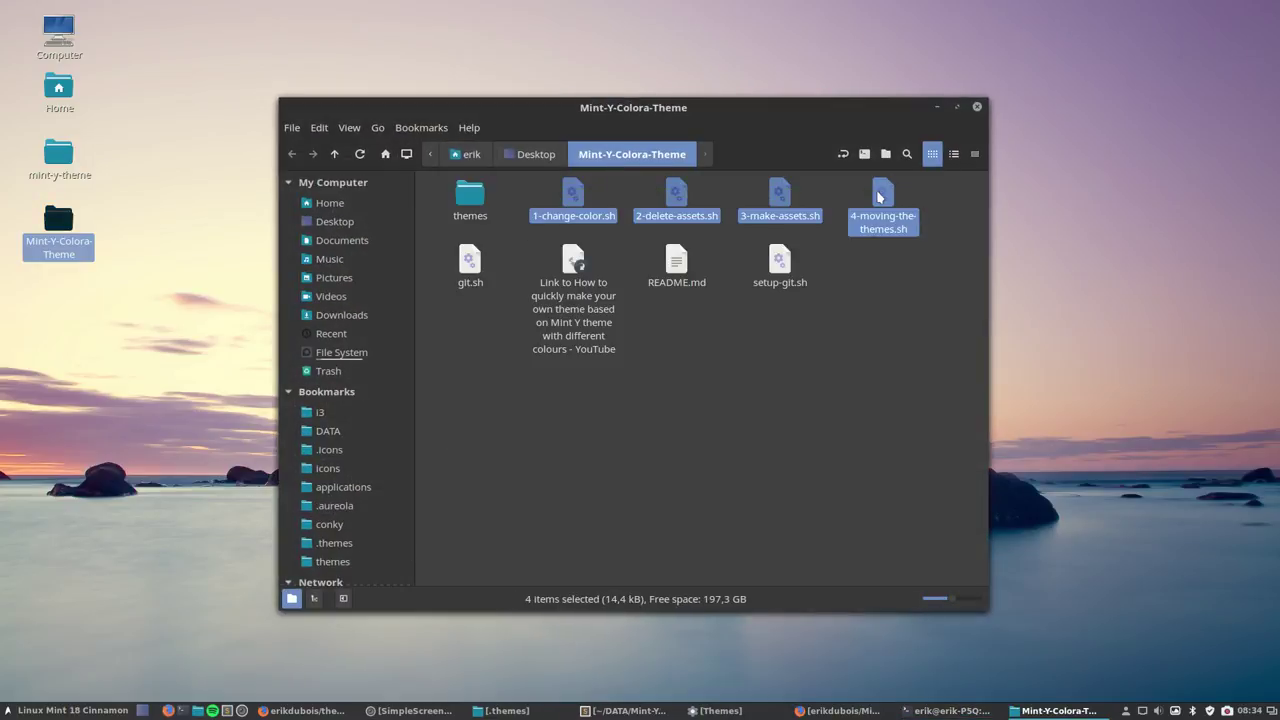
pyautogui.rightClick(880, 197)
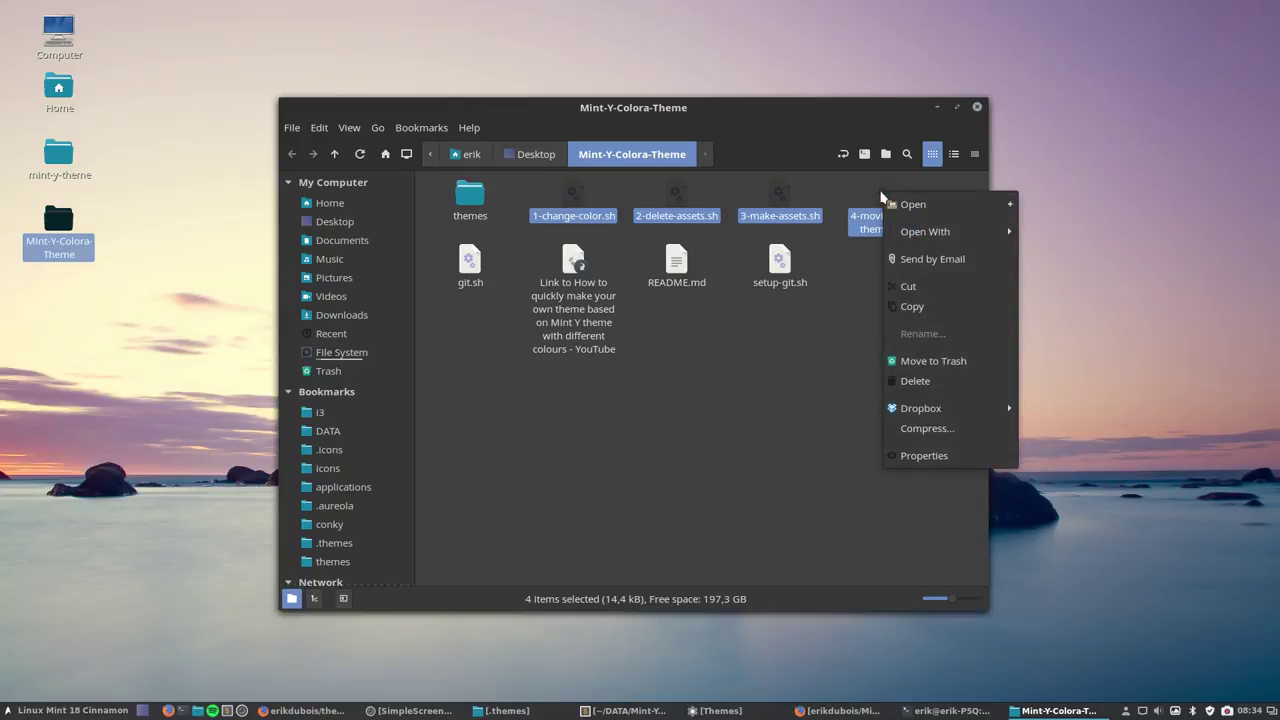
pyautogui.click(913, 307)
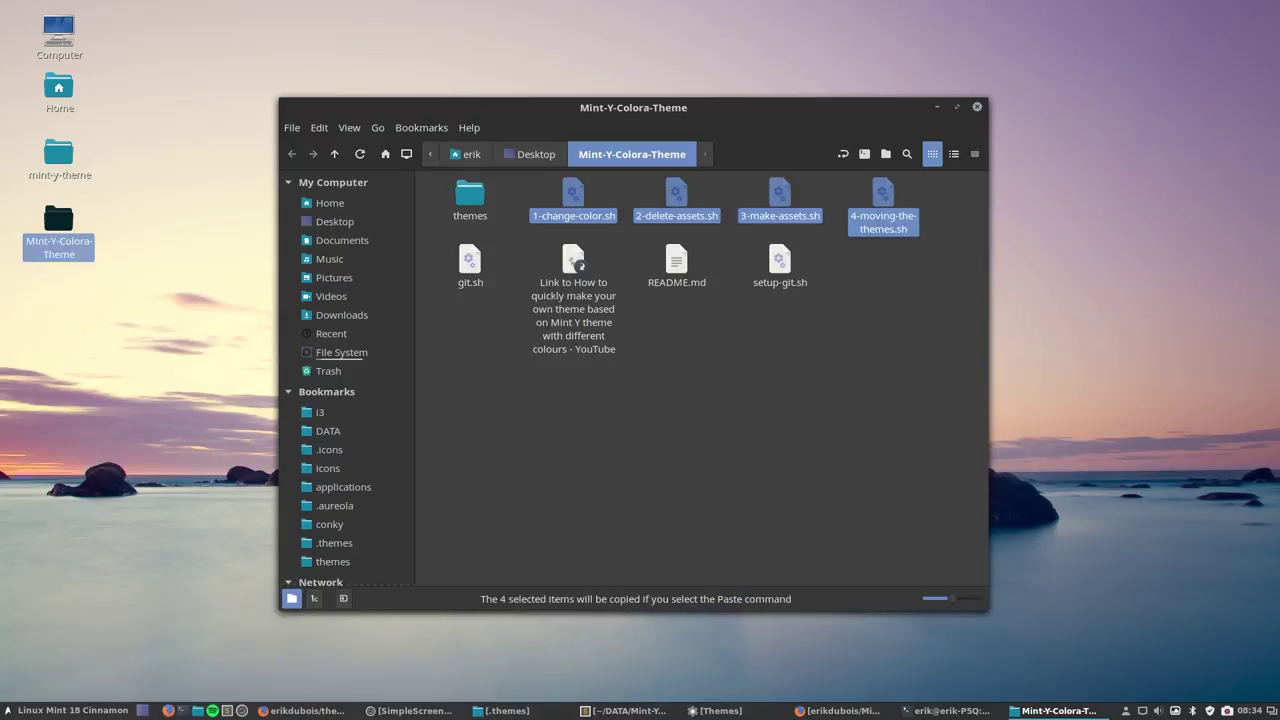
# - Paste the four copied scripts into the mint-y-theme folder on the Desktop
pyautogui.click(533, 154)
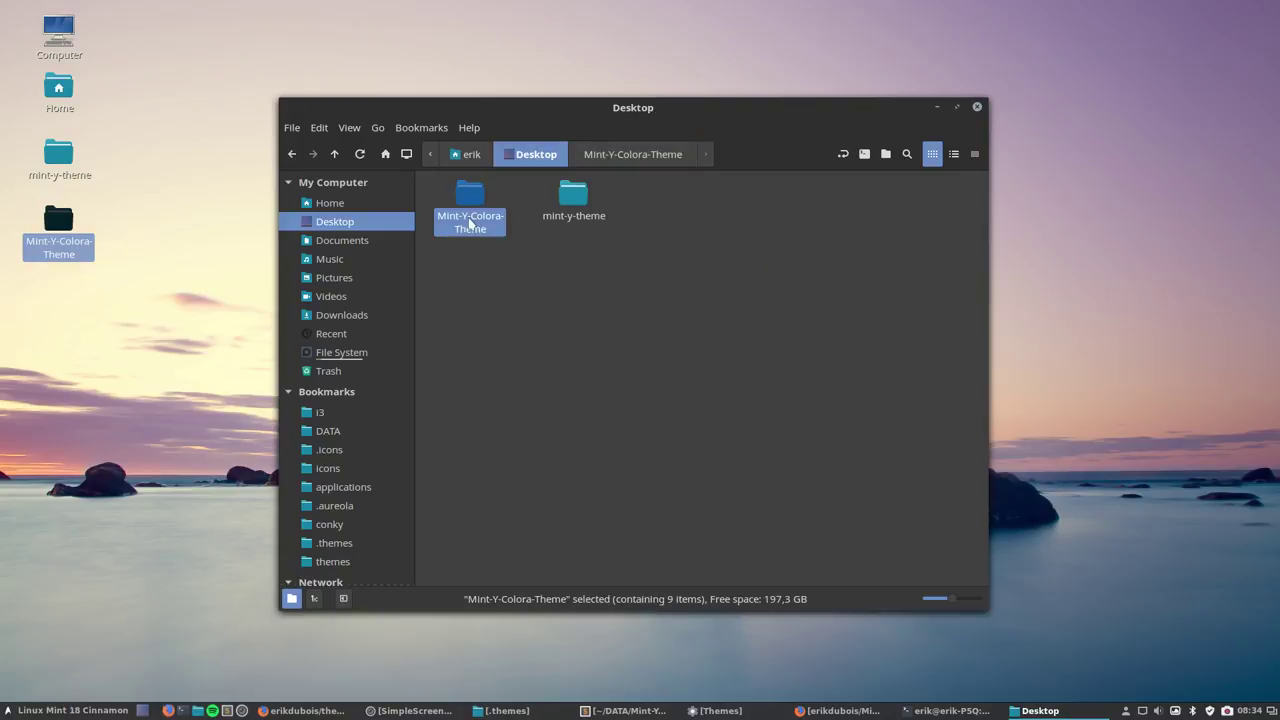
pyautogui.doubleClick(572, 195)
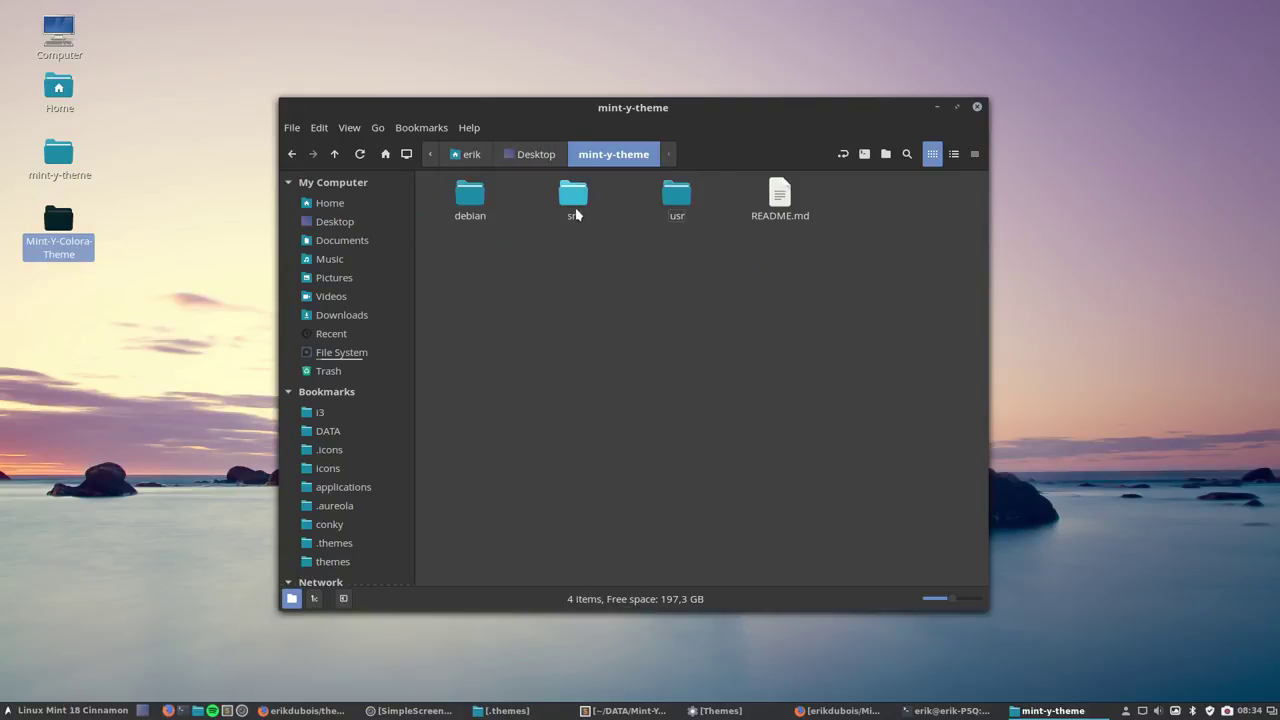
pyautogui.moveTo(456, 265); pyautogui.dragTo(905, 270)
pyautogui.rightClick(609, 318)
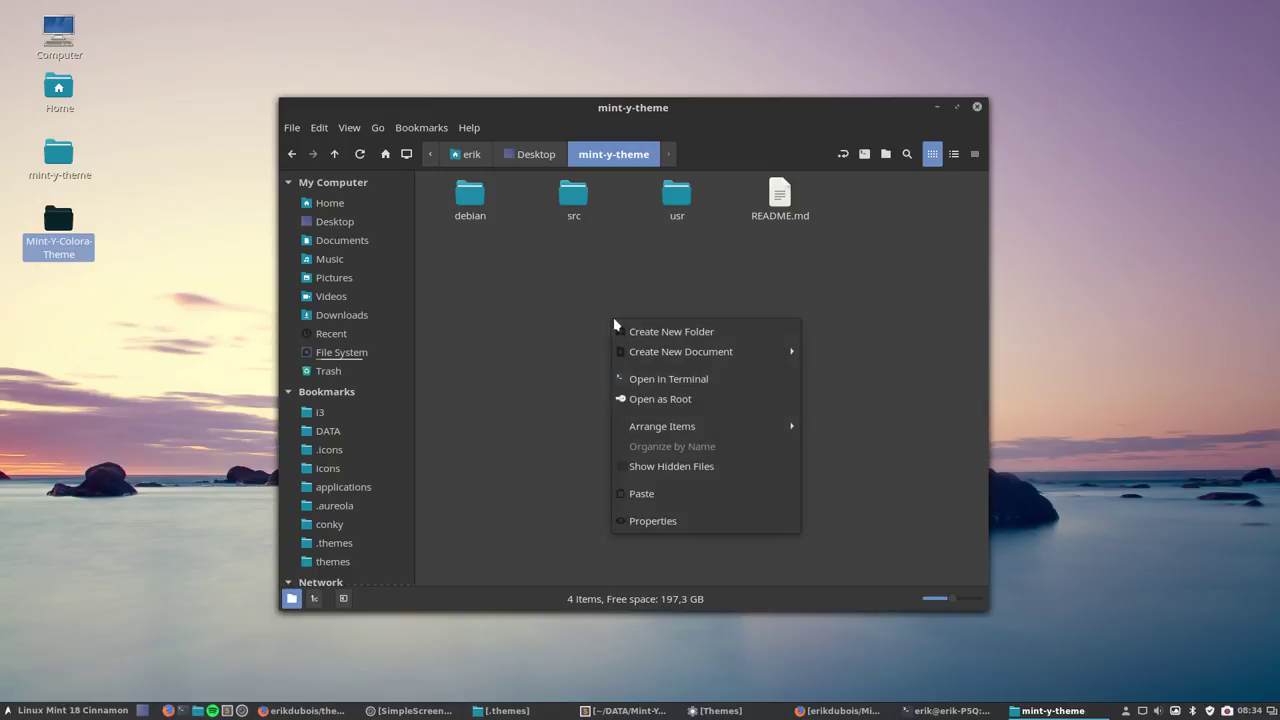
pyautogui.click(669, 494)
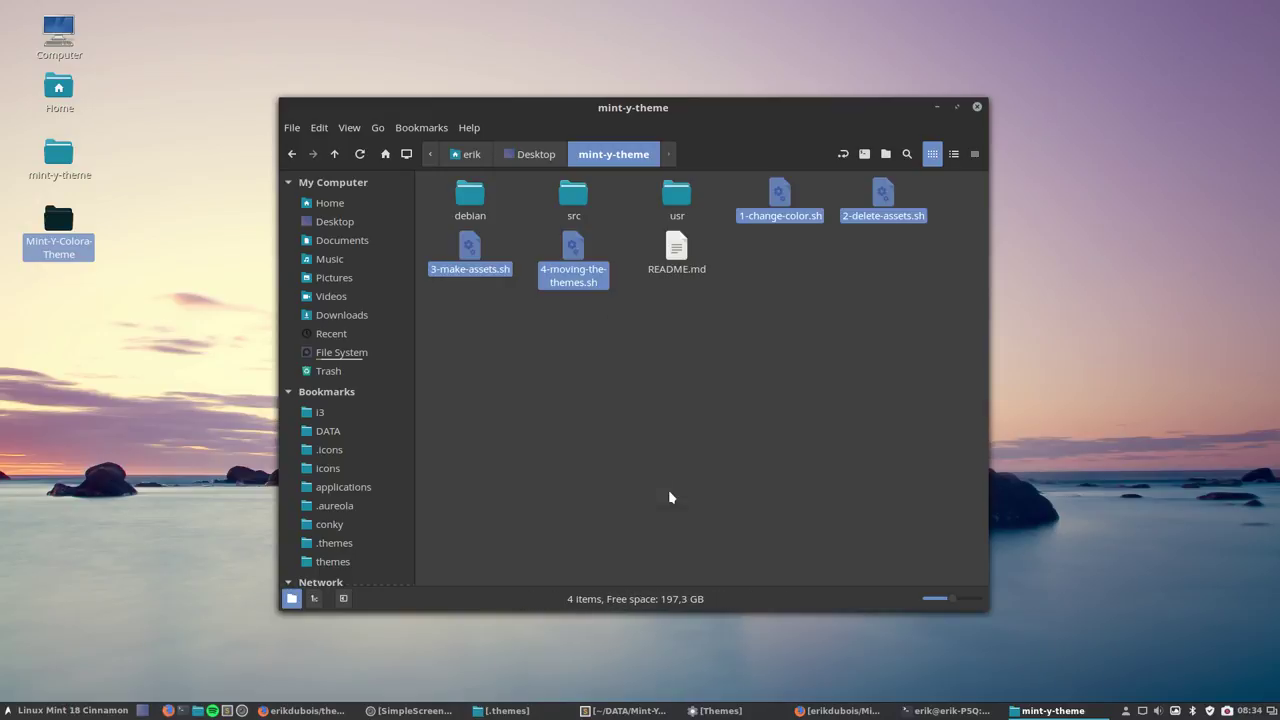
pyautogui.click(726, 332)
pyautogui.click(777, 214)
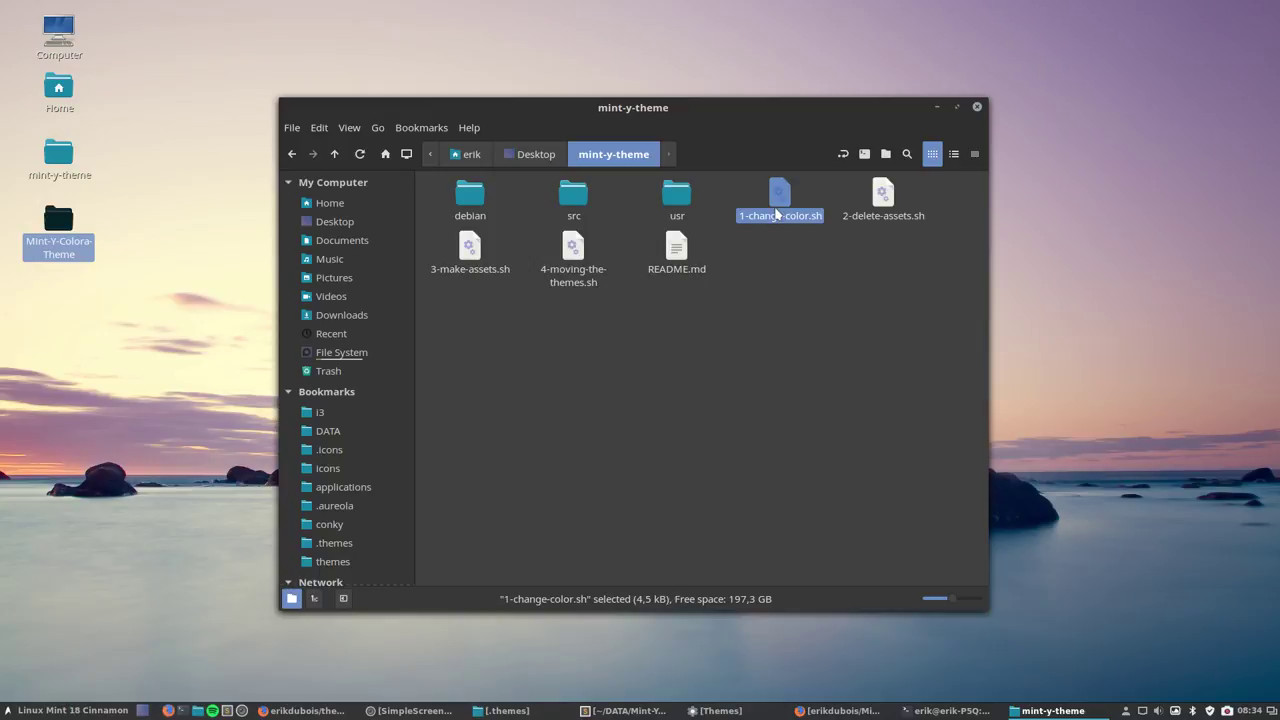
pyautogui.click(574, 204)
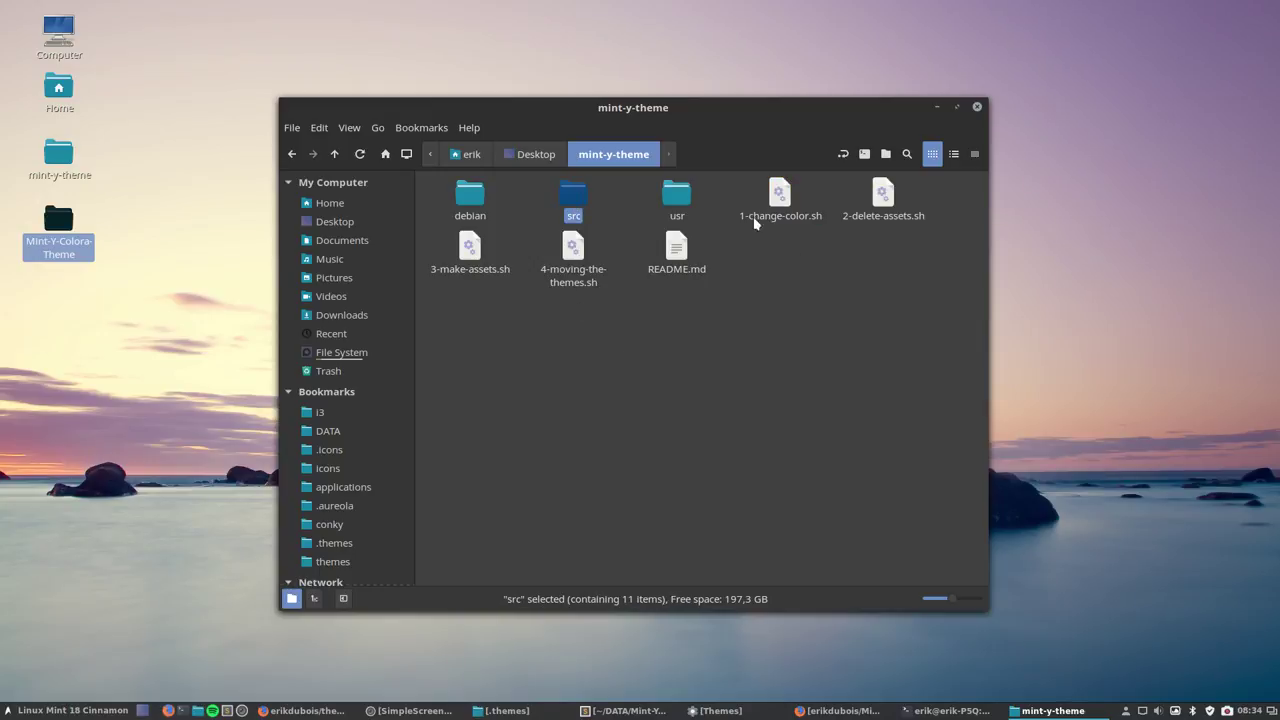
pyautogui.click(773, 235)
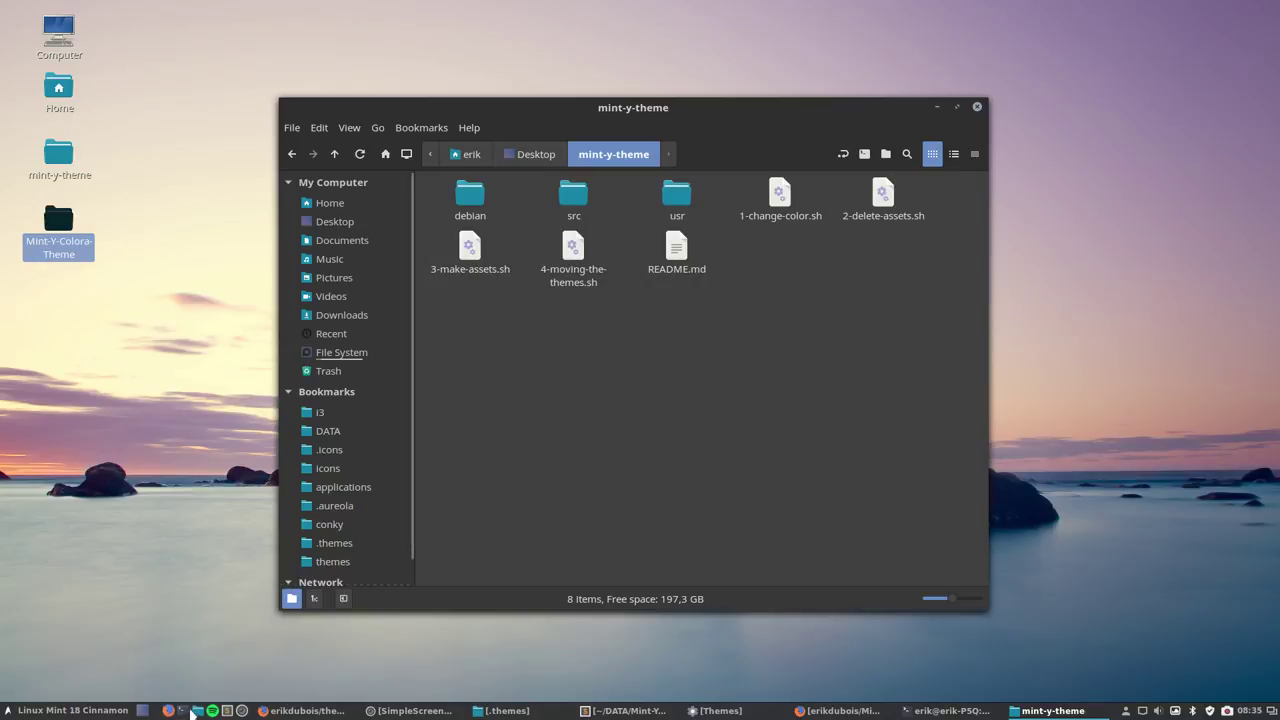
# - Find the Gpick color picker among the installed applications and launch it
pyautogui.click(108, 710)
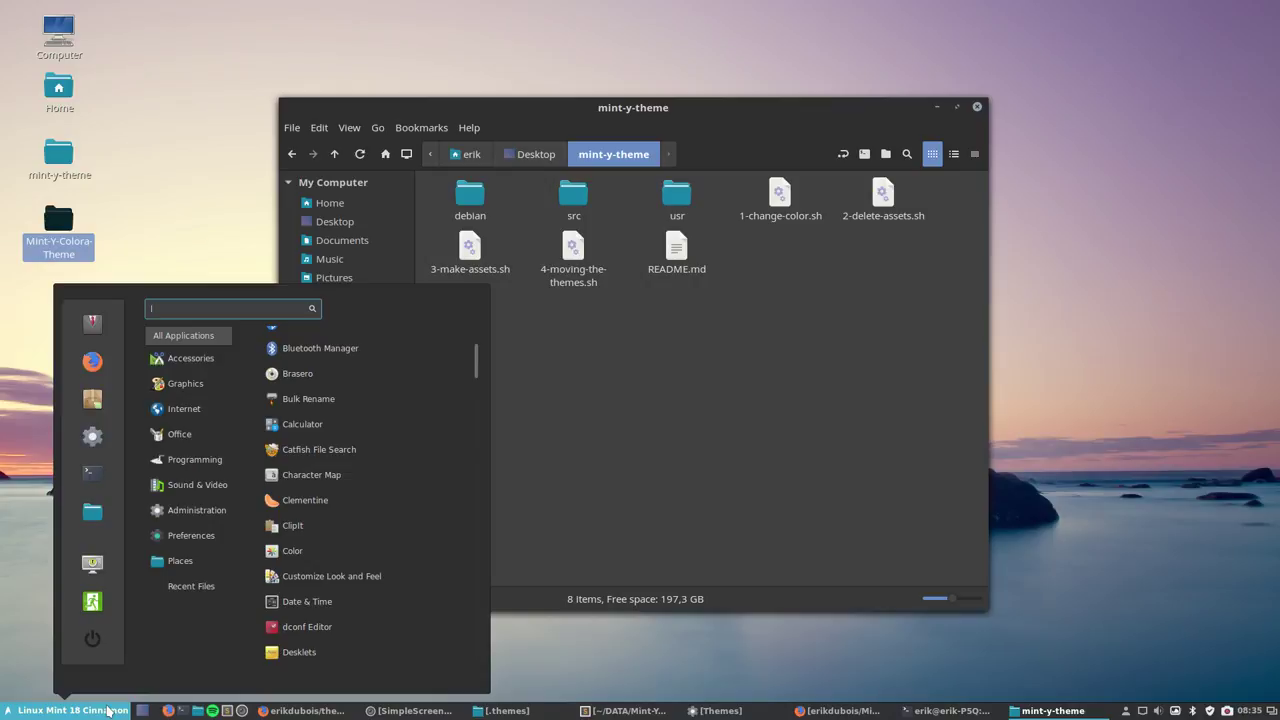
pyautogui.write('gpick')
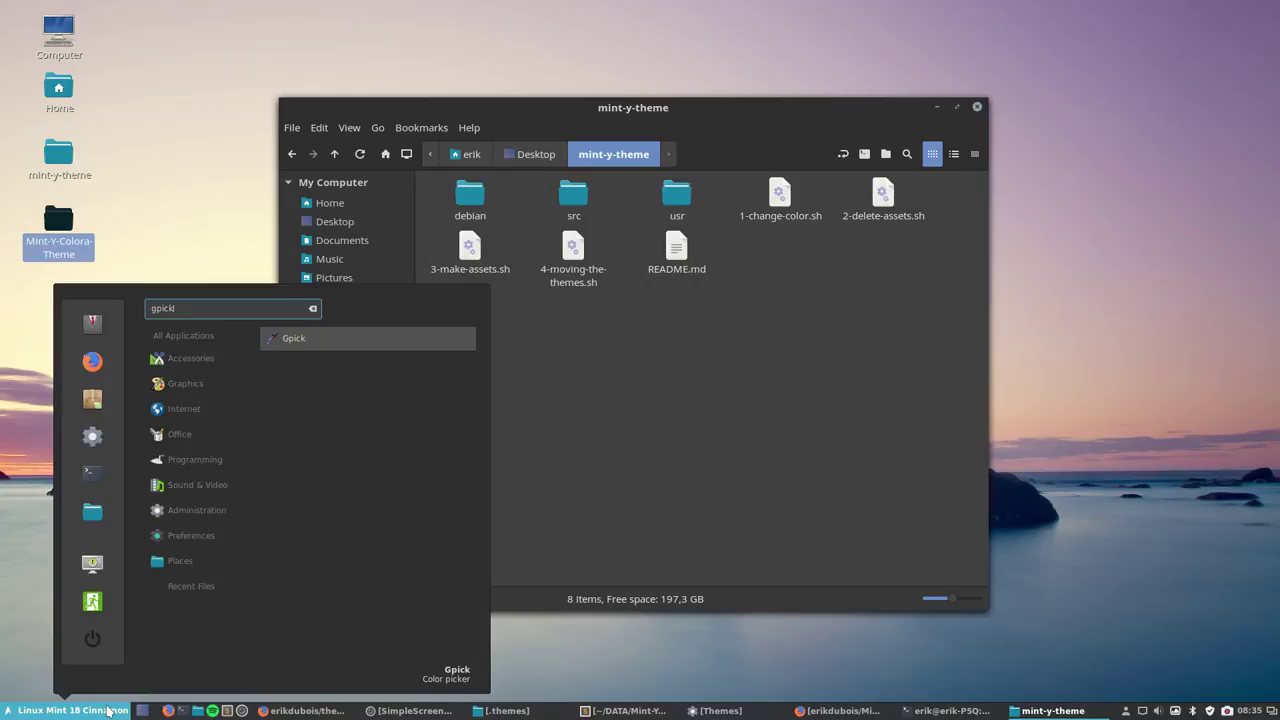
pyautogui.press('Return')
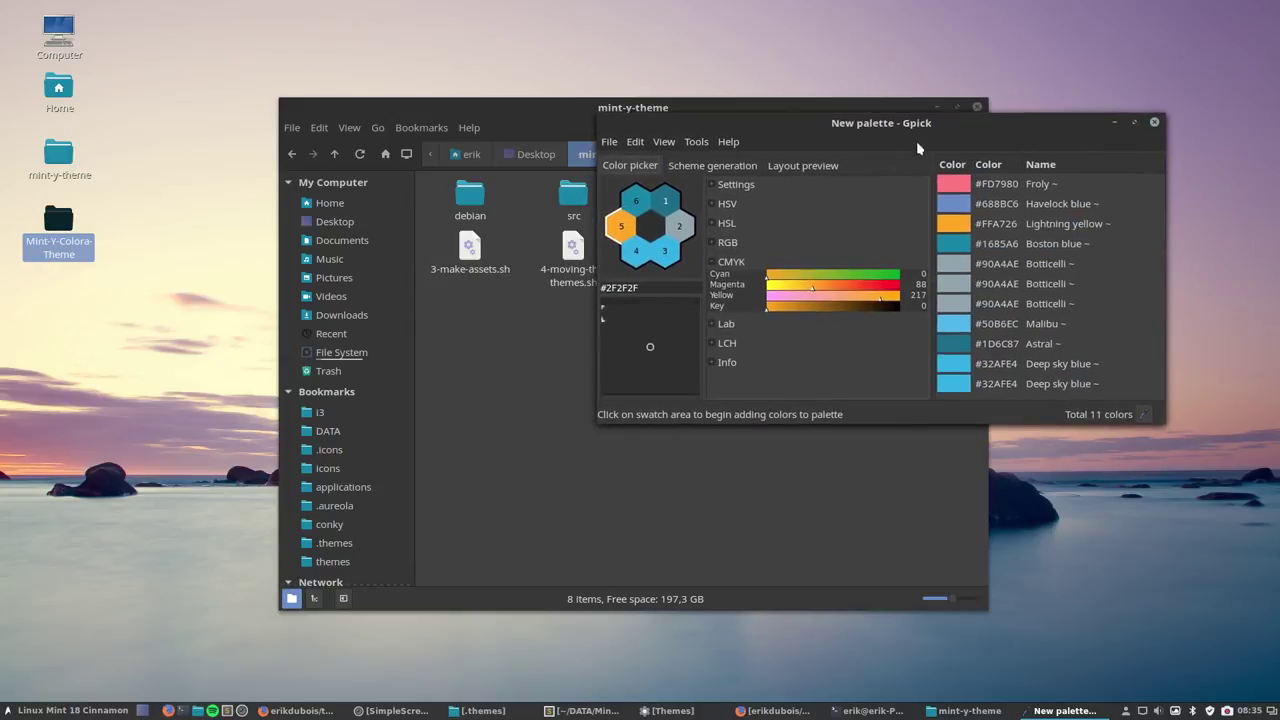
# - Sample the Files launcher icon's teal color #1685A6 into the Gpick palette and select the upper #1685A6 palette entry
pyautogui.click(619, 229)
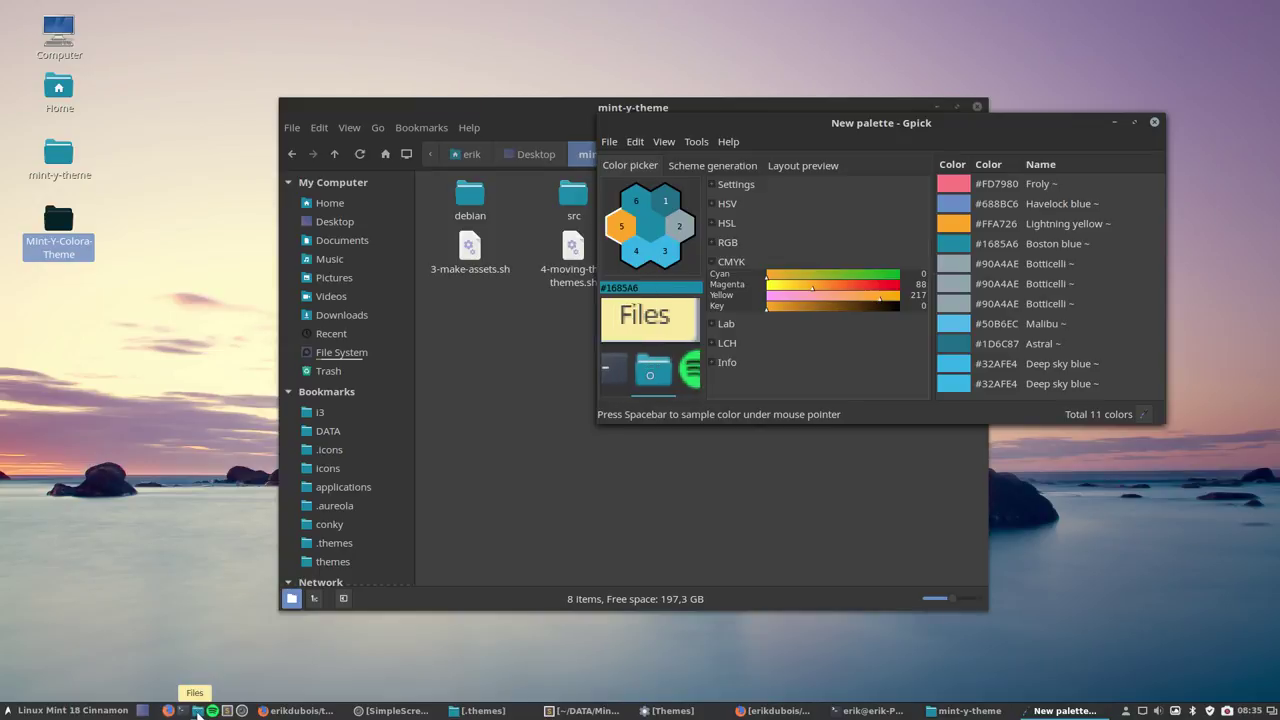
pyautogui.press('space')
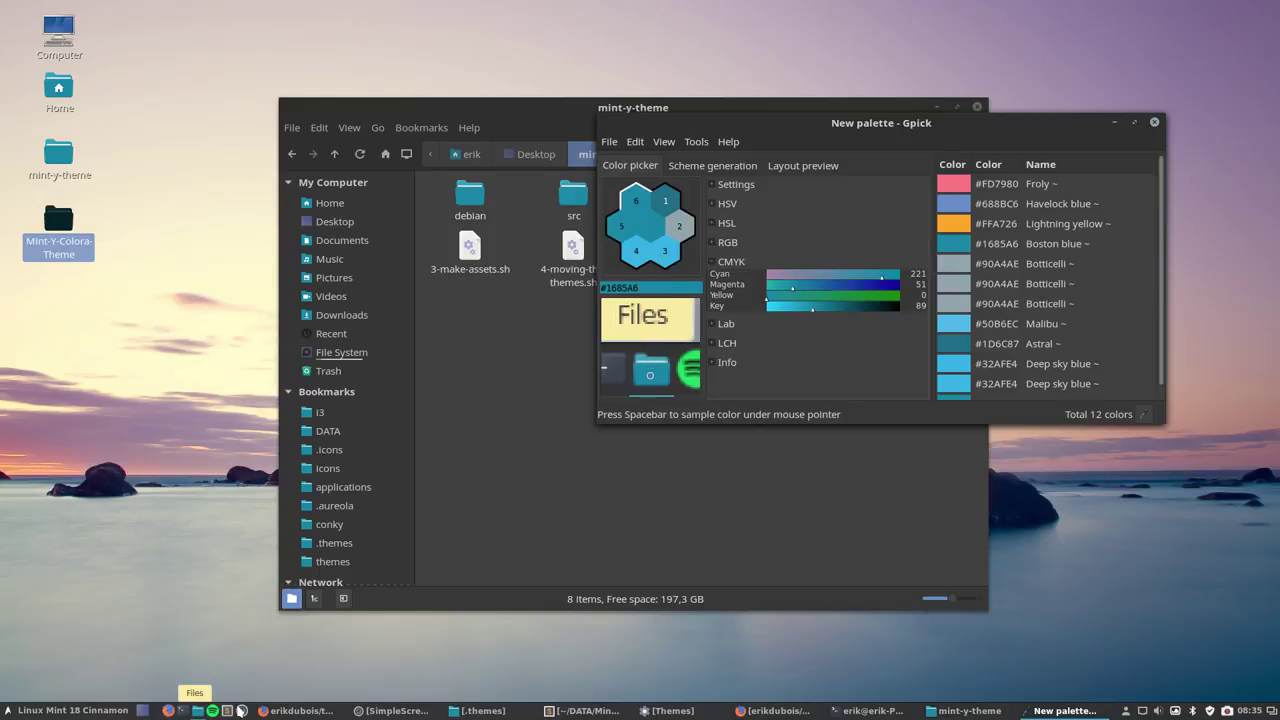
pyautogui.scroll(-1, 1023, 378)
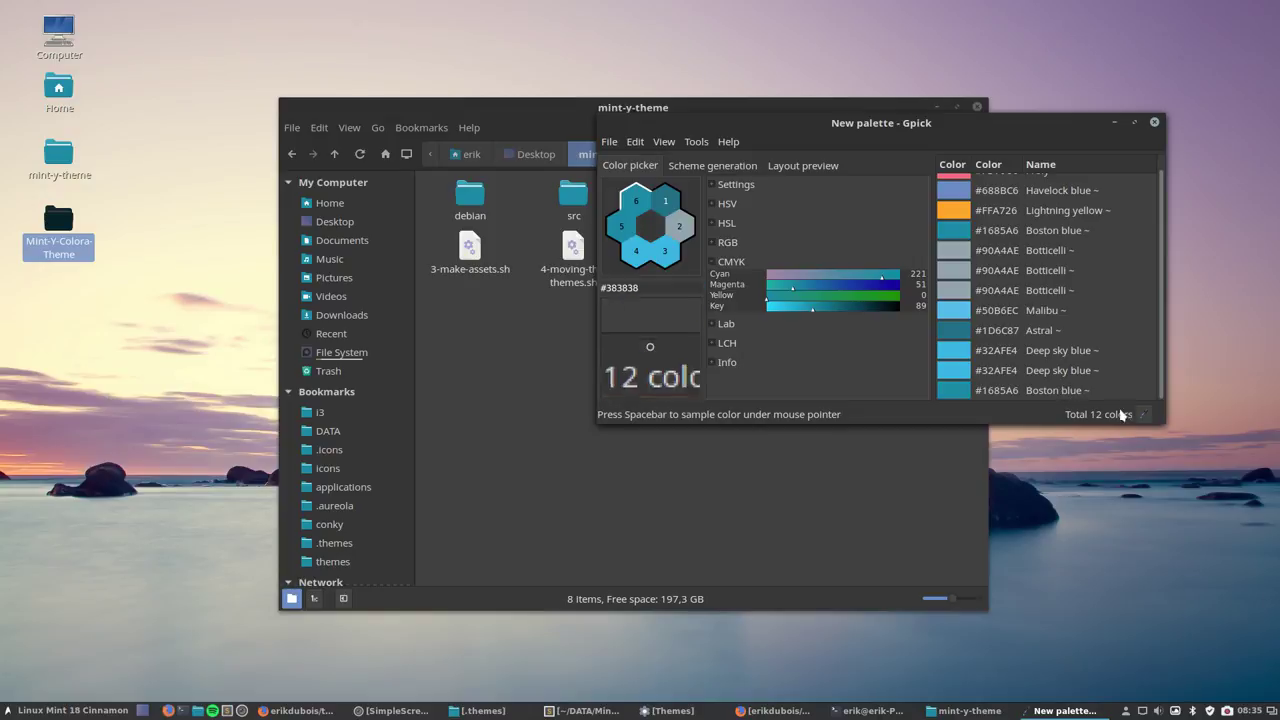
pyautogui.click(994, 232)
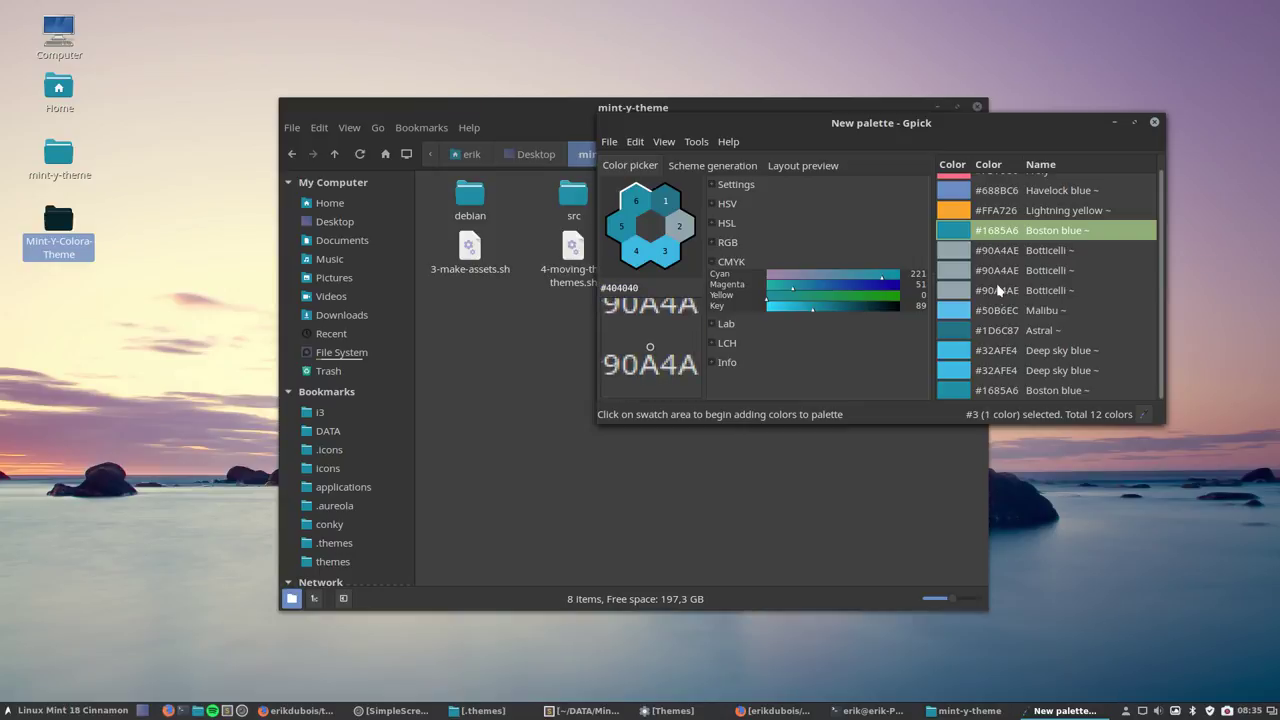
# - Copy the color code of the bottom #1685A6 entry in the Gpick palette and minimize Gpick
pyautogui.click(973, 392)
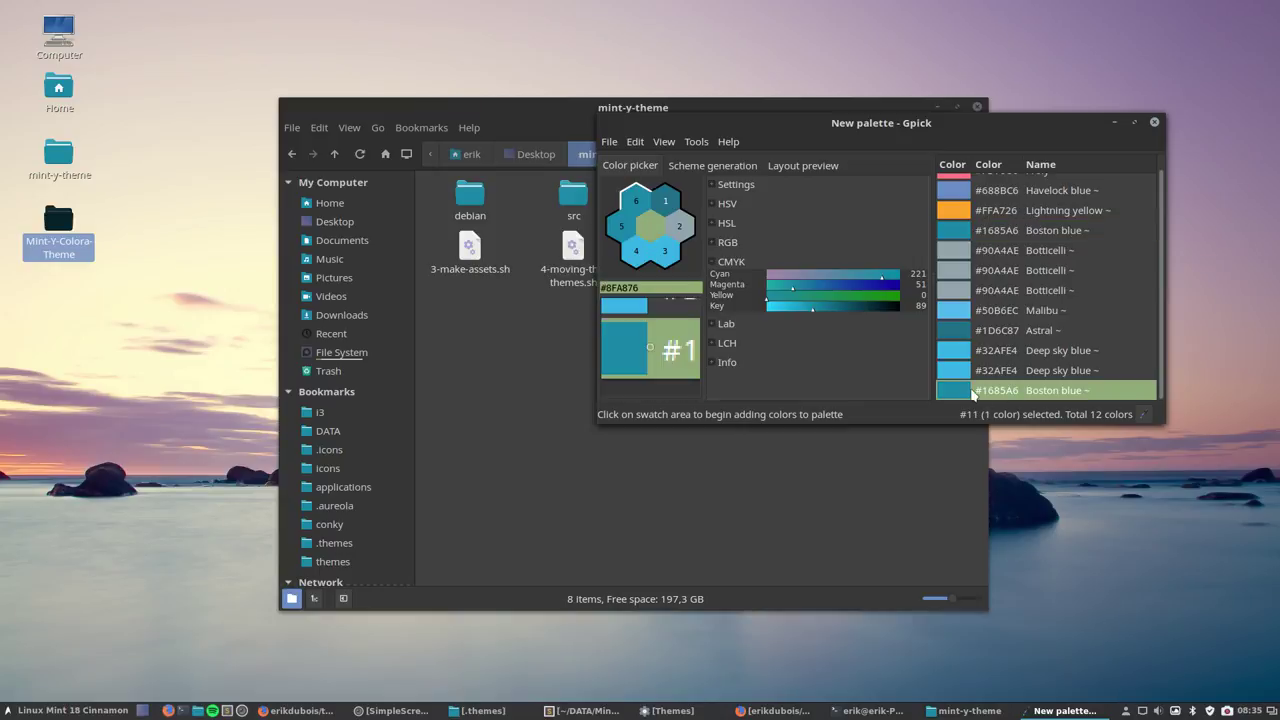
pyautogui.rightClick(973, 392)
pyautogui.moveTo(985, 395)
pyautogui.click(1209, 395)
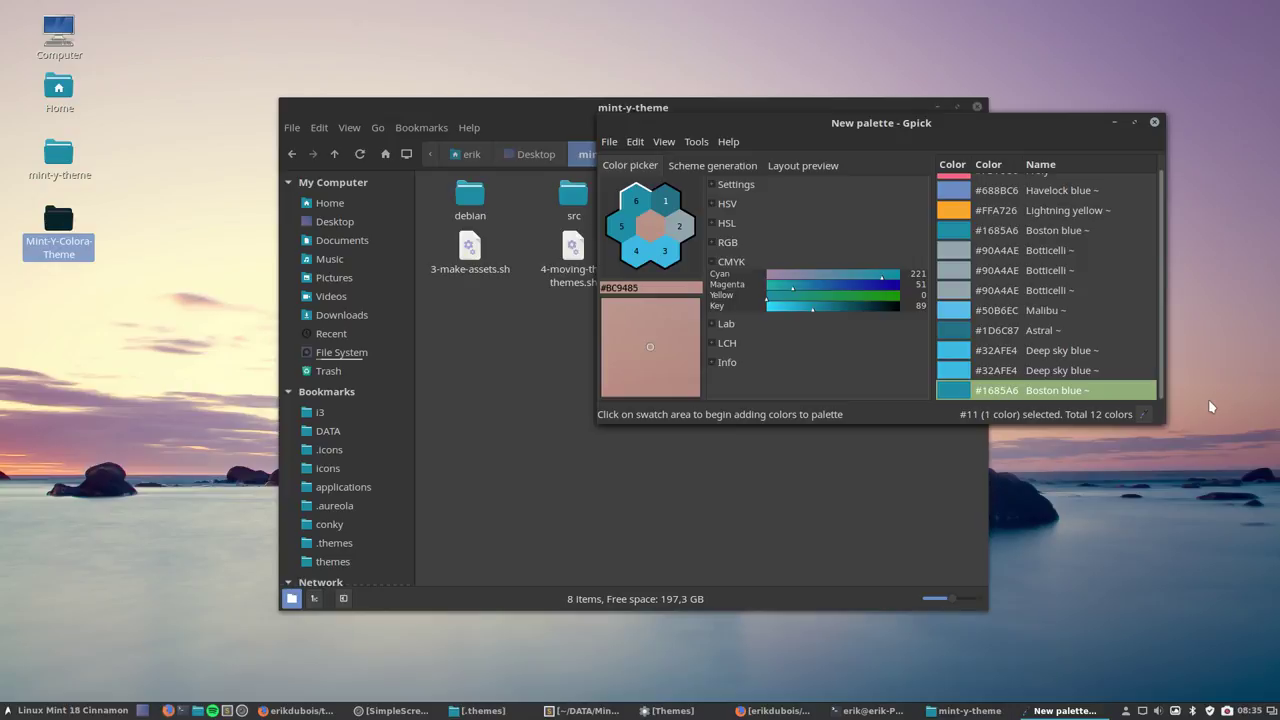
pyautogui.click(1114, 122)
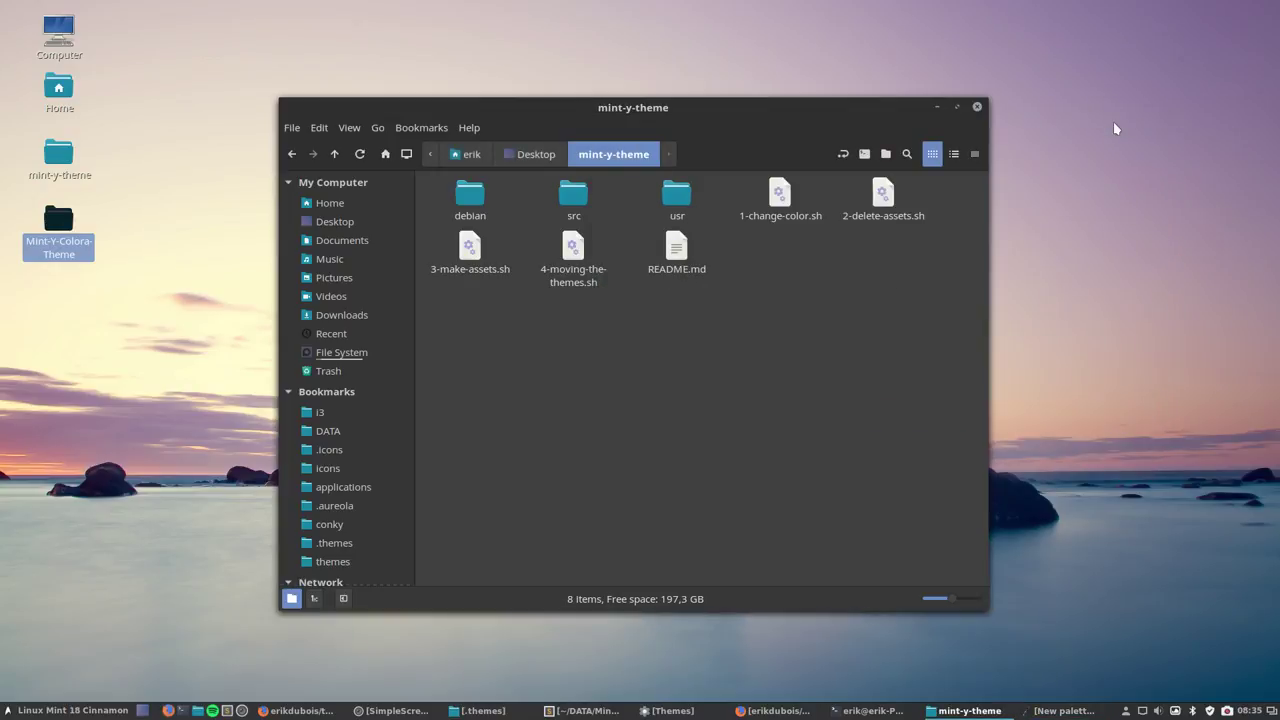
# - Display the contents of 1-change-color.sh from the mint-y-theme folder, down at the personal colour variables
pyautogui.doubleClick(779, 197)
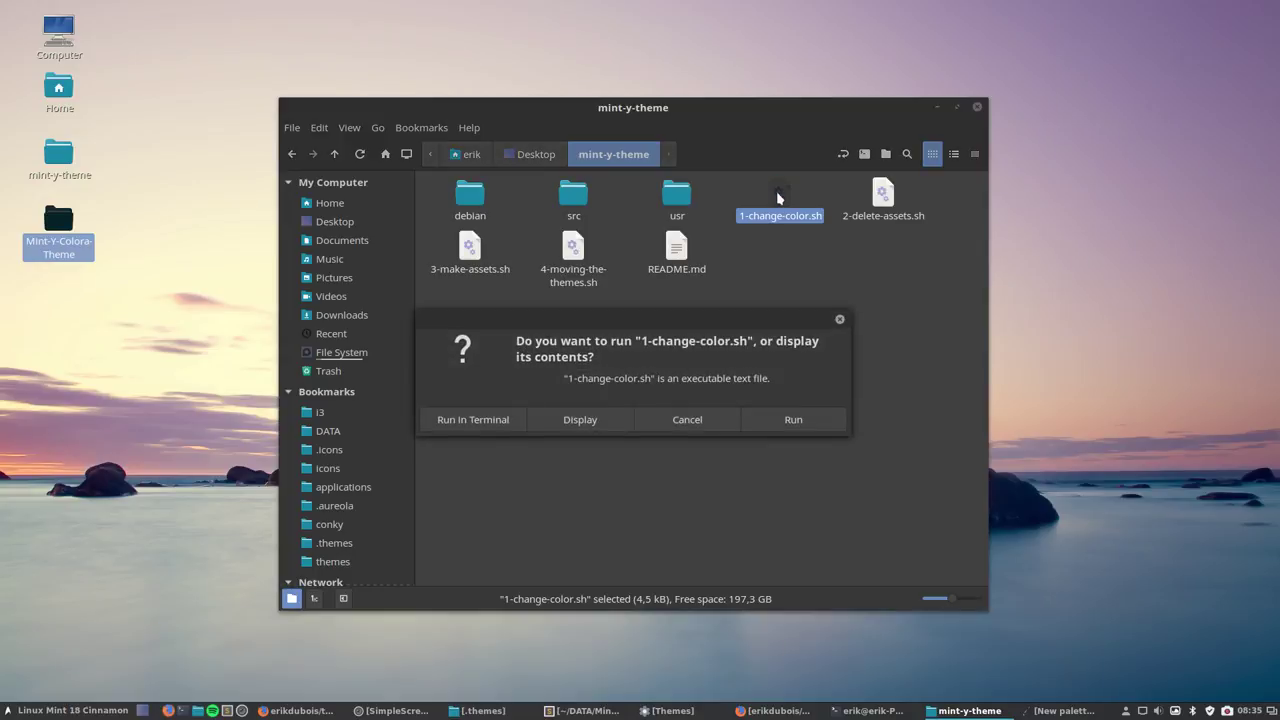
pyautogui.click(580, 419)
pyautogui.scroll(-13, 430, 384)
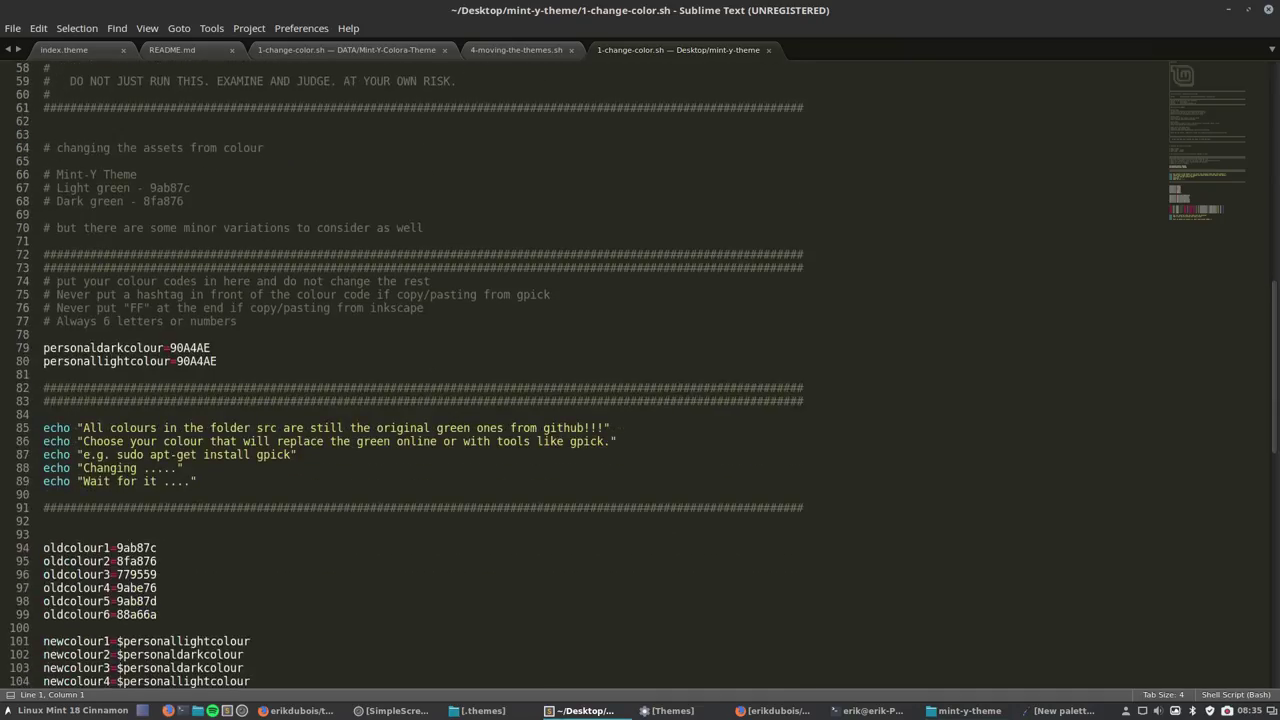
# - Read the comments above the personal colour variables on how Gpick and Inkscape colour codes must be entered
pyautogui.scroll(-2, 428, 348)
pyautogui.moveTo(264, 241); pyautogui.dragTo(130, 205)
pyautogui.click(130, 214)
pyautogui.moveTo(226, 207); pyautogui.dragTo(384, 214)
pyautogui.press('End')
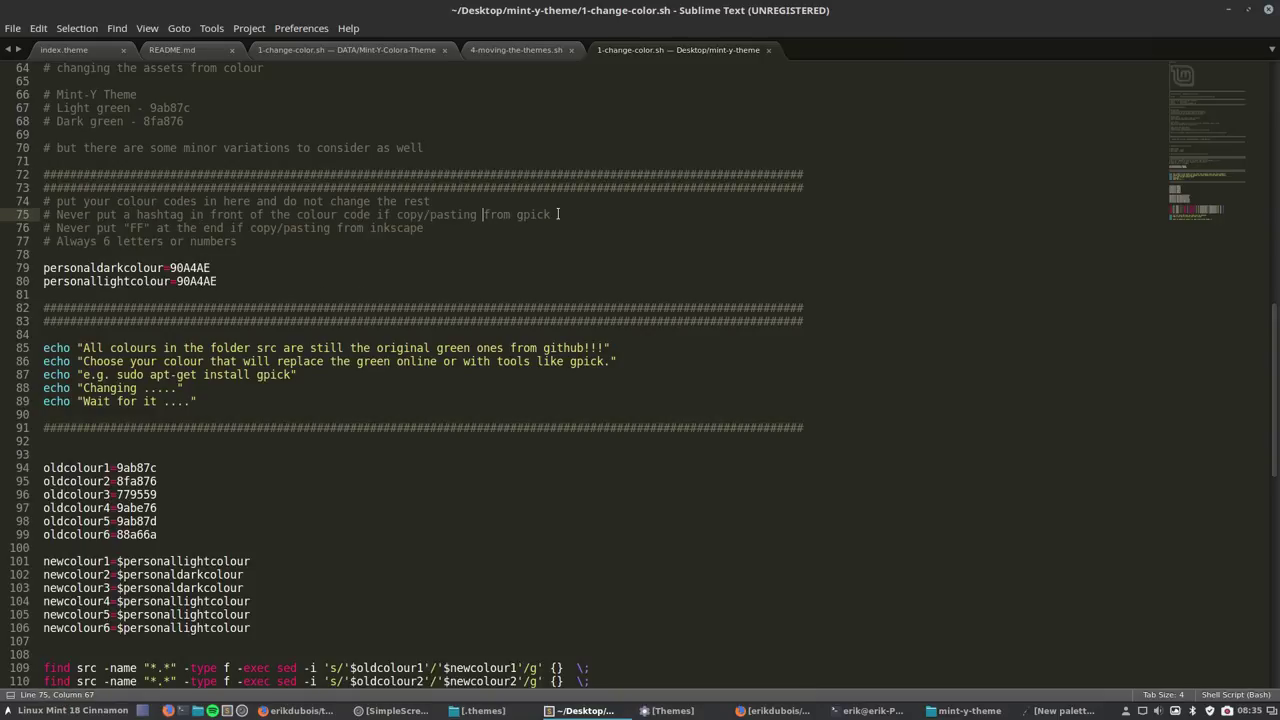
pyautogui.moveTo(56, 228); pyautogui.dragTo(237, 228)
pyautogui.moveTo(372, 228); pyautogui.dragTo(424, 228)
pyautogui.moveTo(128, 229); pyautogui.dragTo(150, 229)
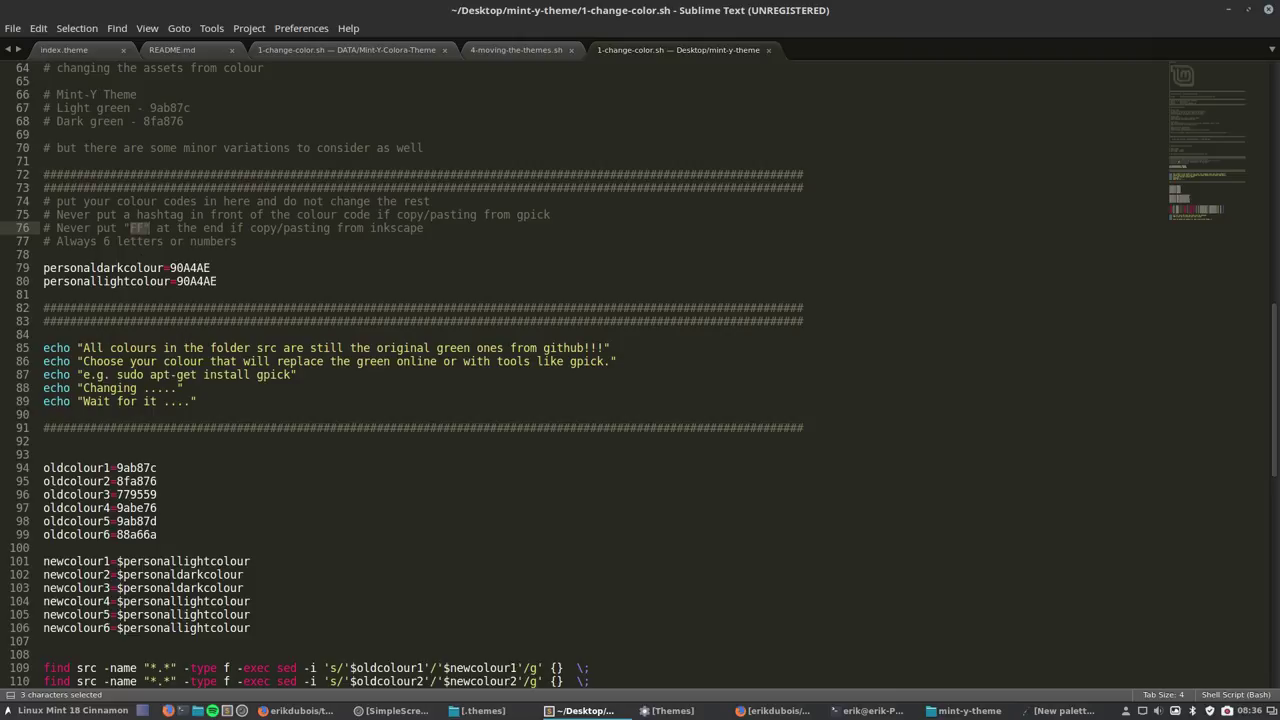
pyautogui.click(136, 243)
pyautogui.click(204, 242)
# - Set personaldarkcolour and personallightcolour to 1685A6 without the hashtag, and save the script
pyautogui.moveTo(168, 268); pyautogui.dragTo(215, 267)
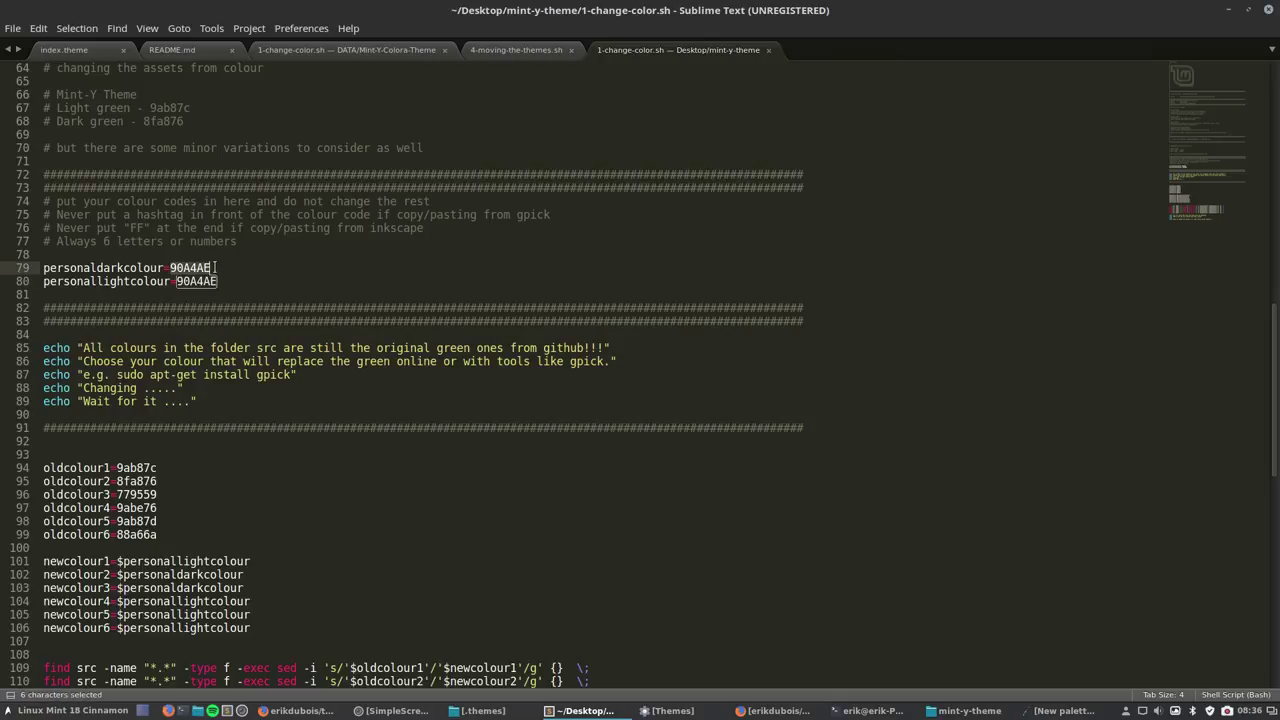
pyautogui.hotkey('ctrl', 'v')
pyautogui.click(176, 268)
pyautogui.press('BackSpace')
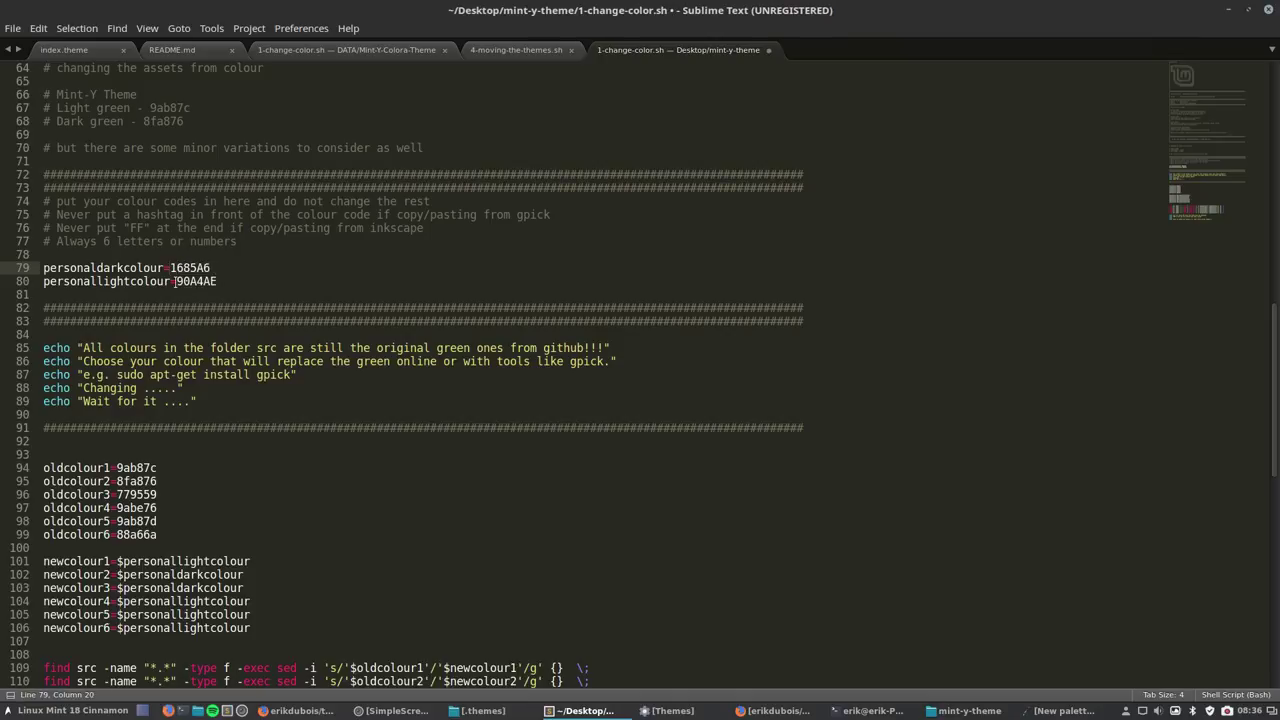
pyautogui.moveTo(176, 281); pyautogui.dragTo(269, 281)
pyautogui.hotkey('ctrl', 'v')
pyautogui.press('BackSpace')
pyautogui.hotkey('ctrl', 's')
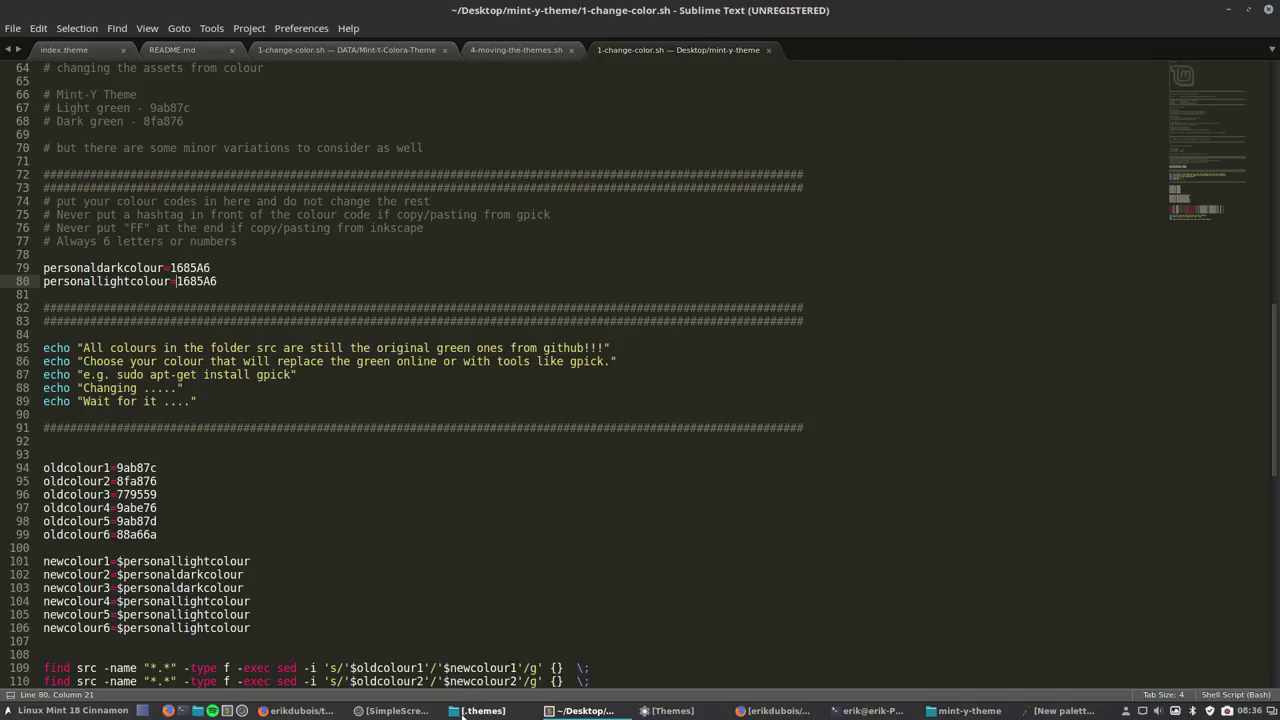
# - Save 1-change-color.sh once more, minimize the text editor and clear the file selection in the mint-y-theme folder
pyautogui.moveTo(461, 705)
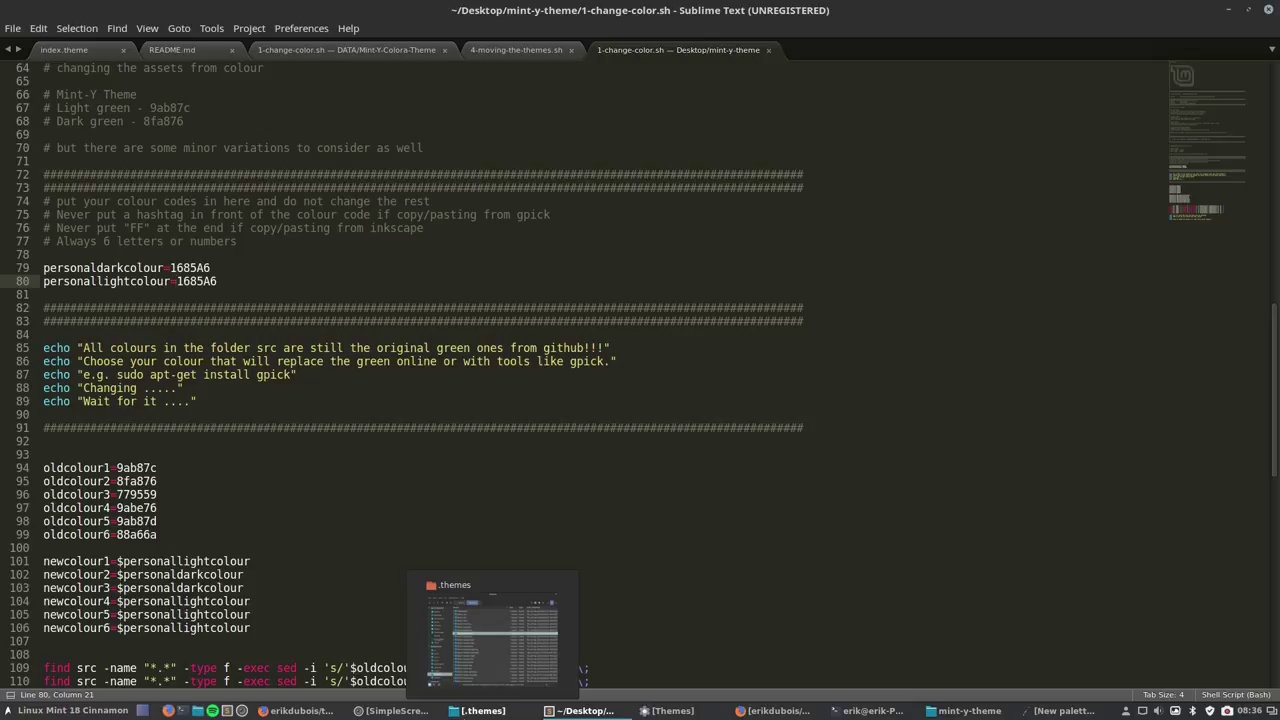
pyautogui.click(292, 428)
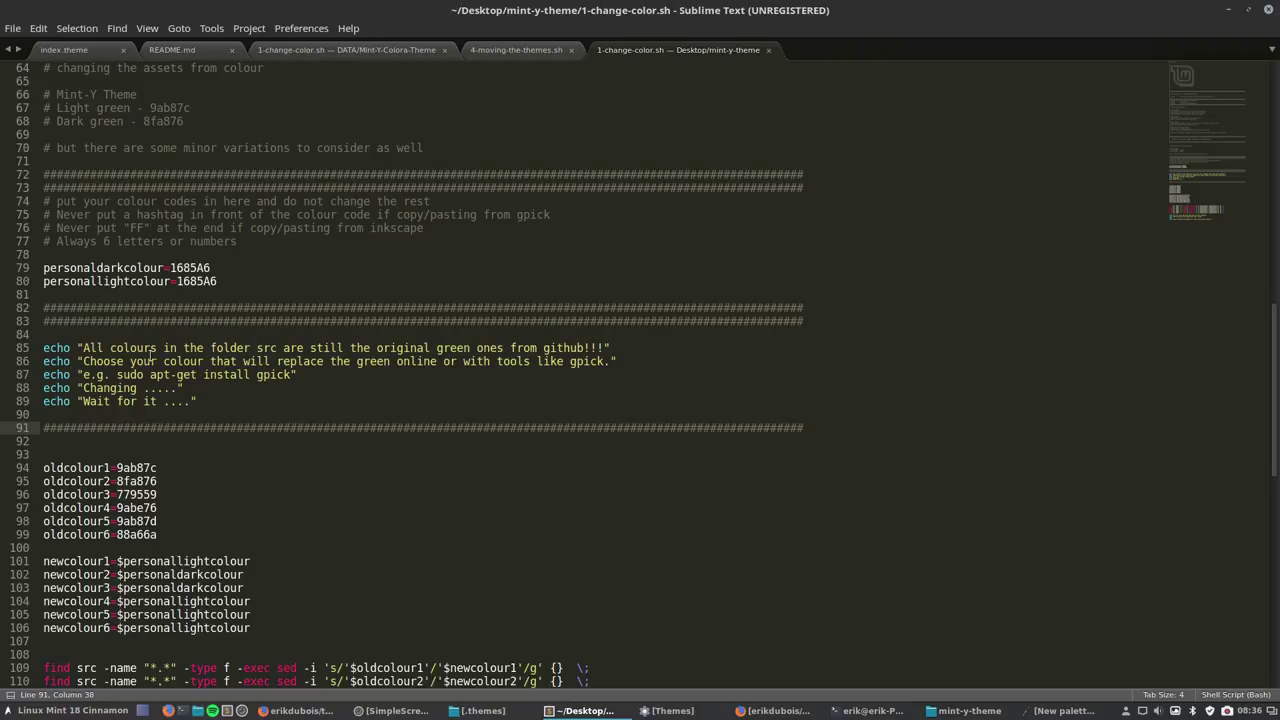
pyautogui.click(484, 408)
pyautogui.hotkey('ctrl', 's')
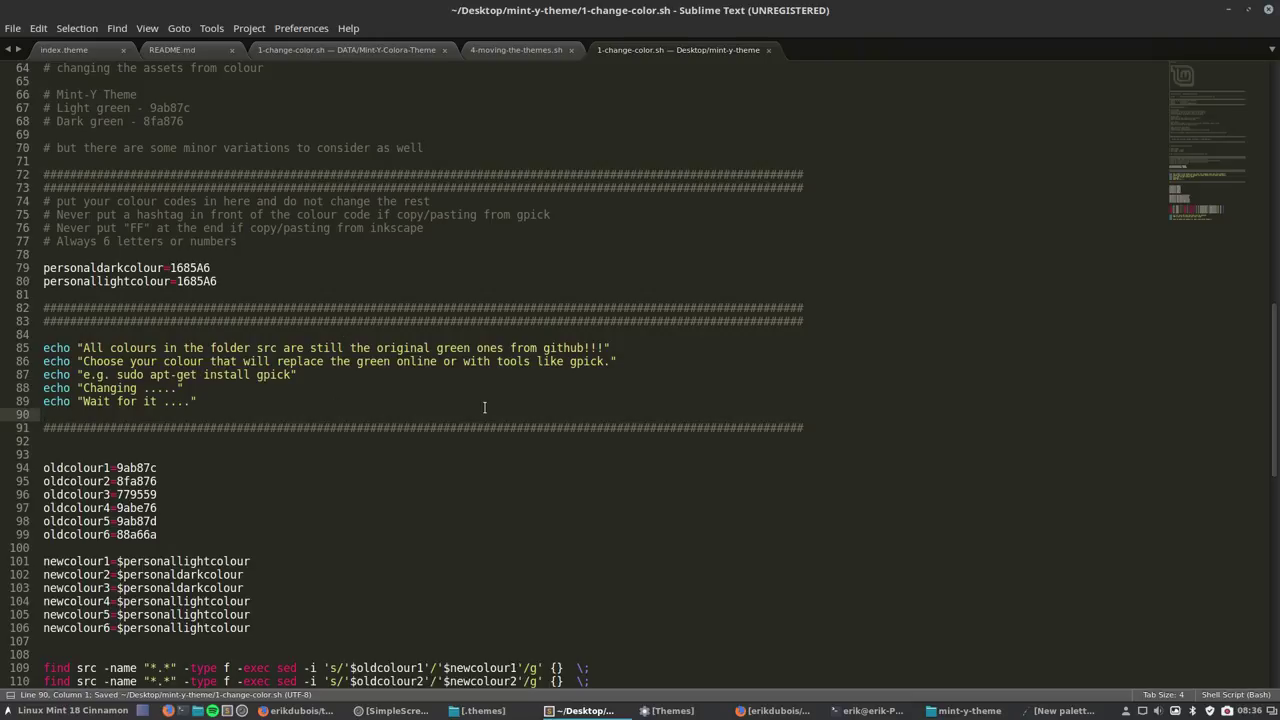
pyautogui.click(1230, 10)
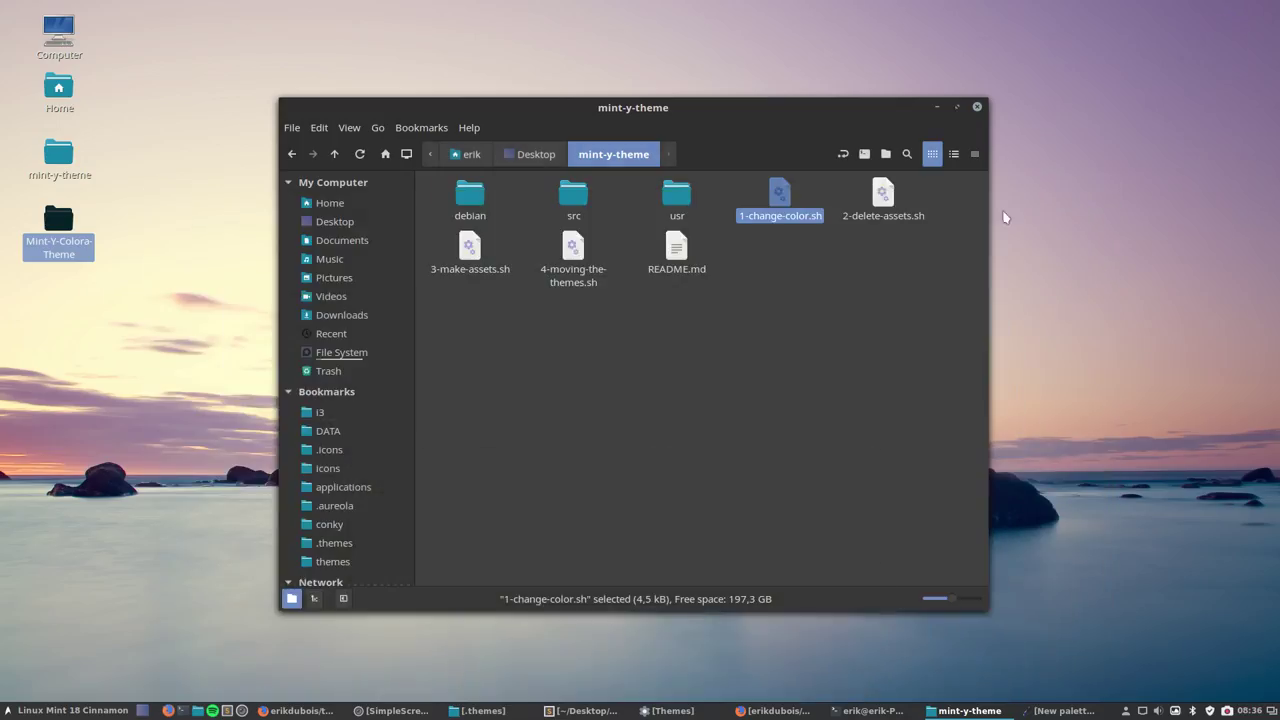
pyautogui.click(815, 278)
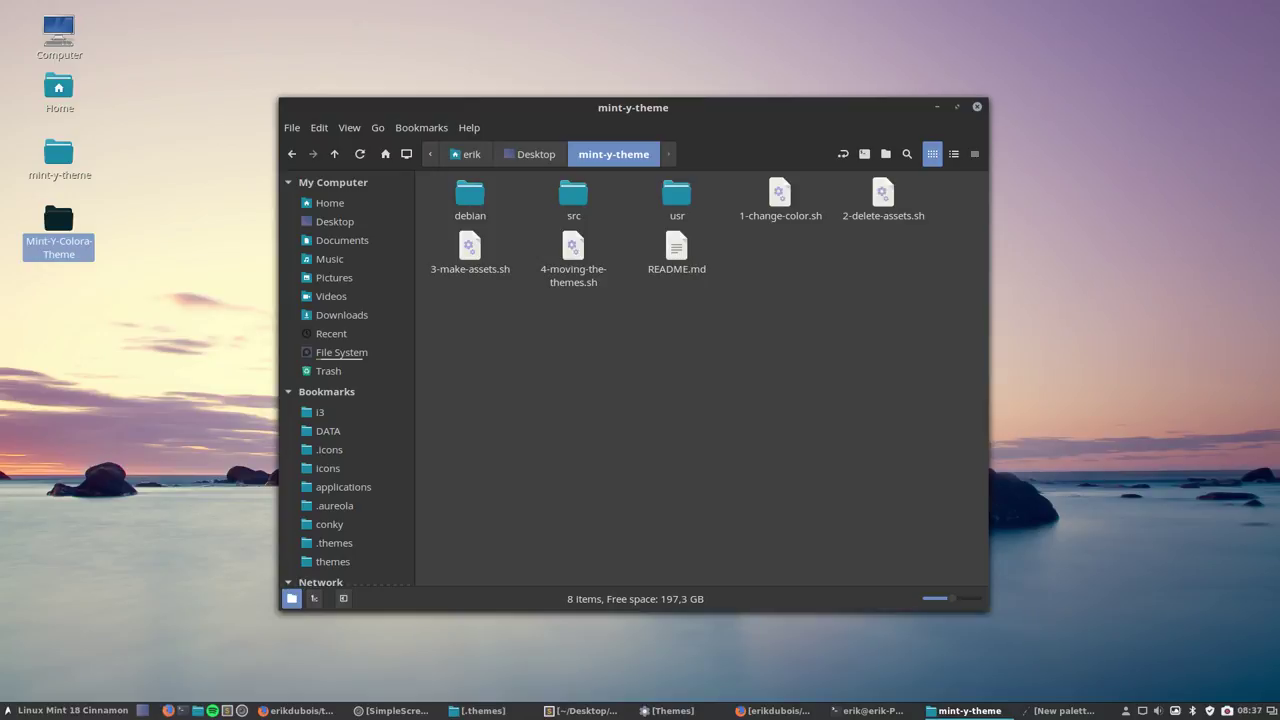
# - Open a terminal in the mint-y-theme folder and run ./1-change-color.sh
pyautogui.click(860, 155)
pyautogui.write('./1')
pyautogui.press('Tab')
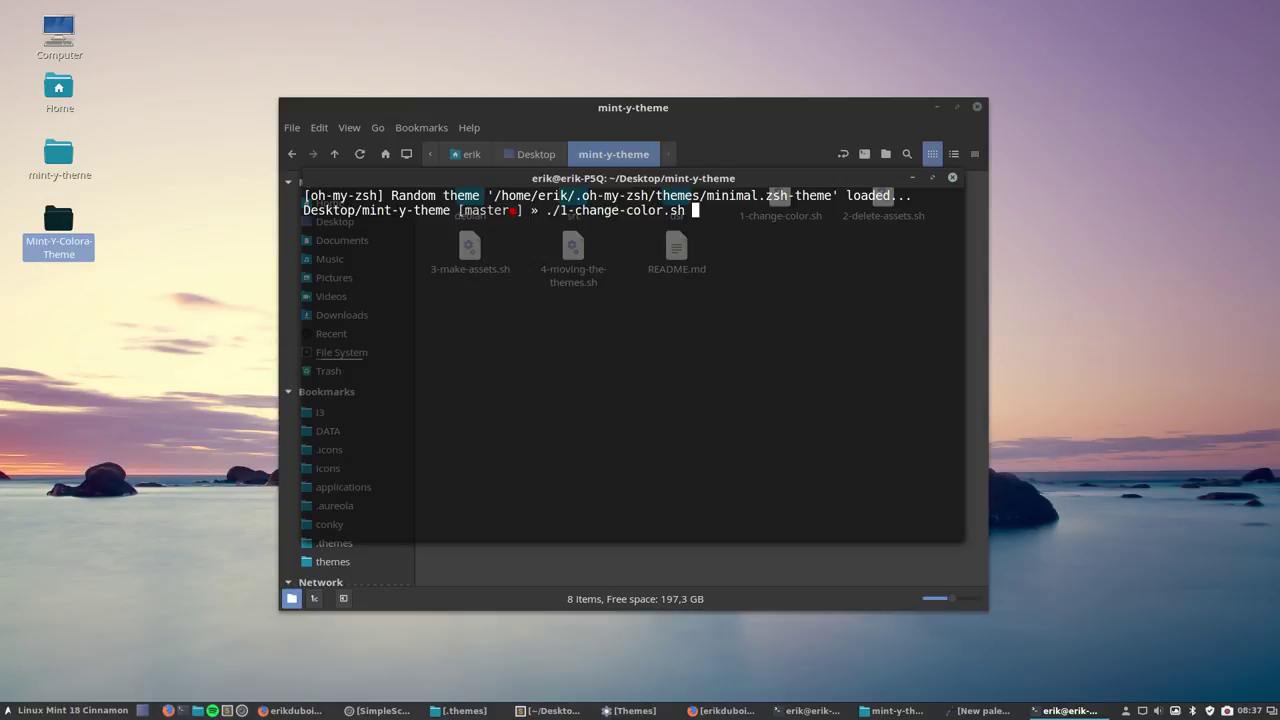
pyautogui.press('Return')
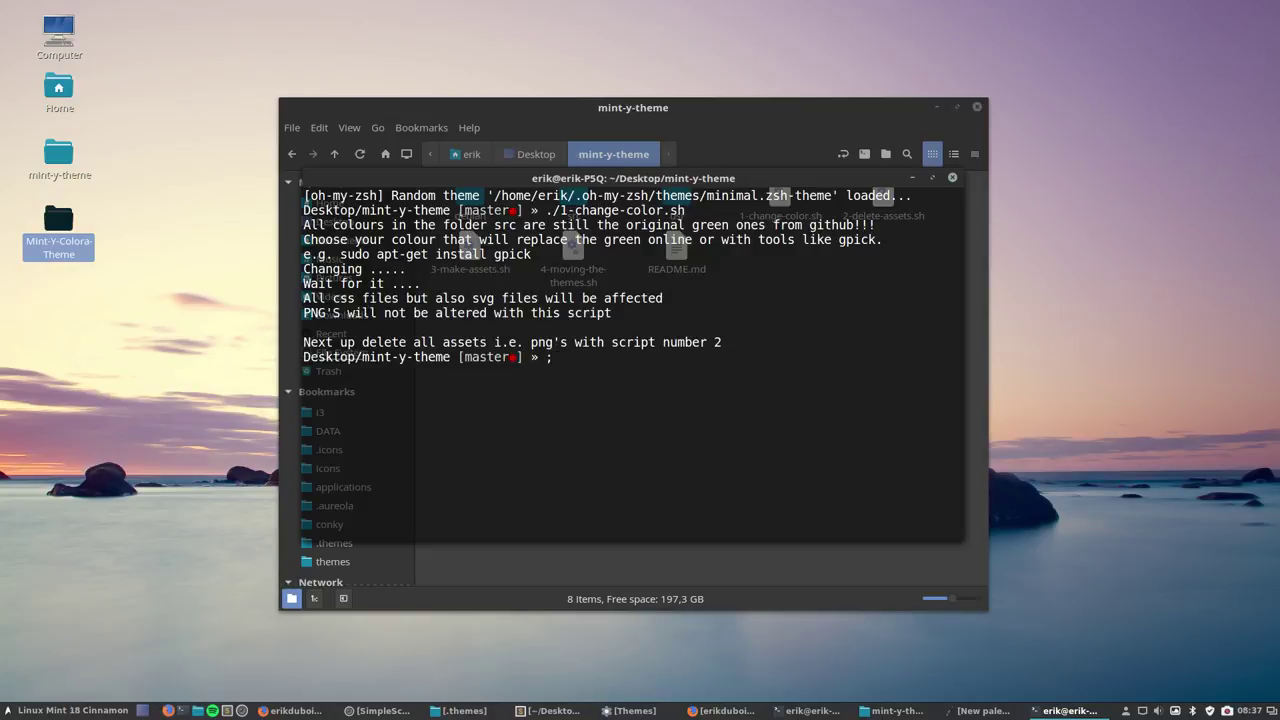
# - Run ./2-delete-assets.sh to delete the existing PNG assets from the src folder
pyautogui.write('./2')
pyautogui.press('Tab')
pyautogui.press('Return')
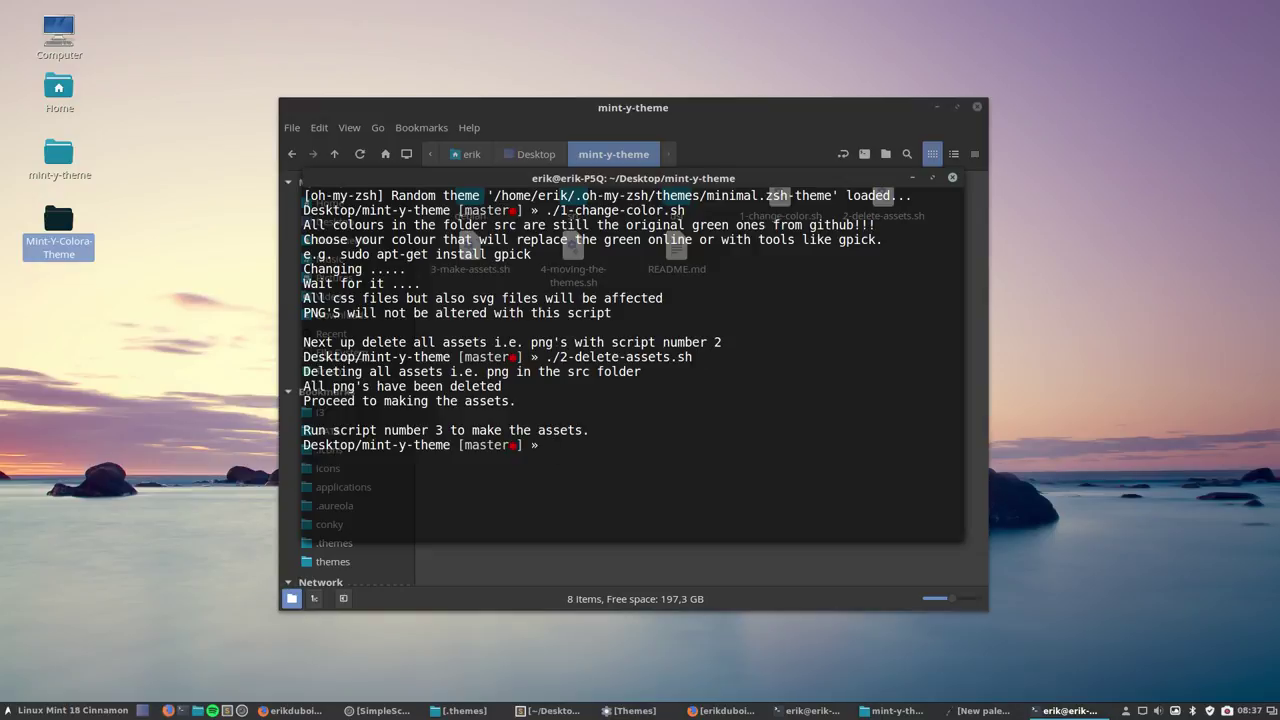
# - Run ./3-make-assets.sh to build the new assets, entering the sudo password
pyautogui.write('./3')
pyautogui.press('Tab')
pyautogui.press('Return')
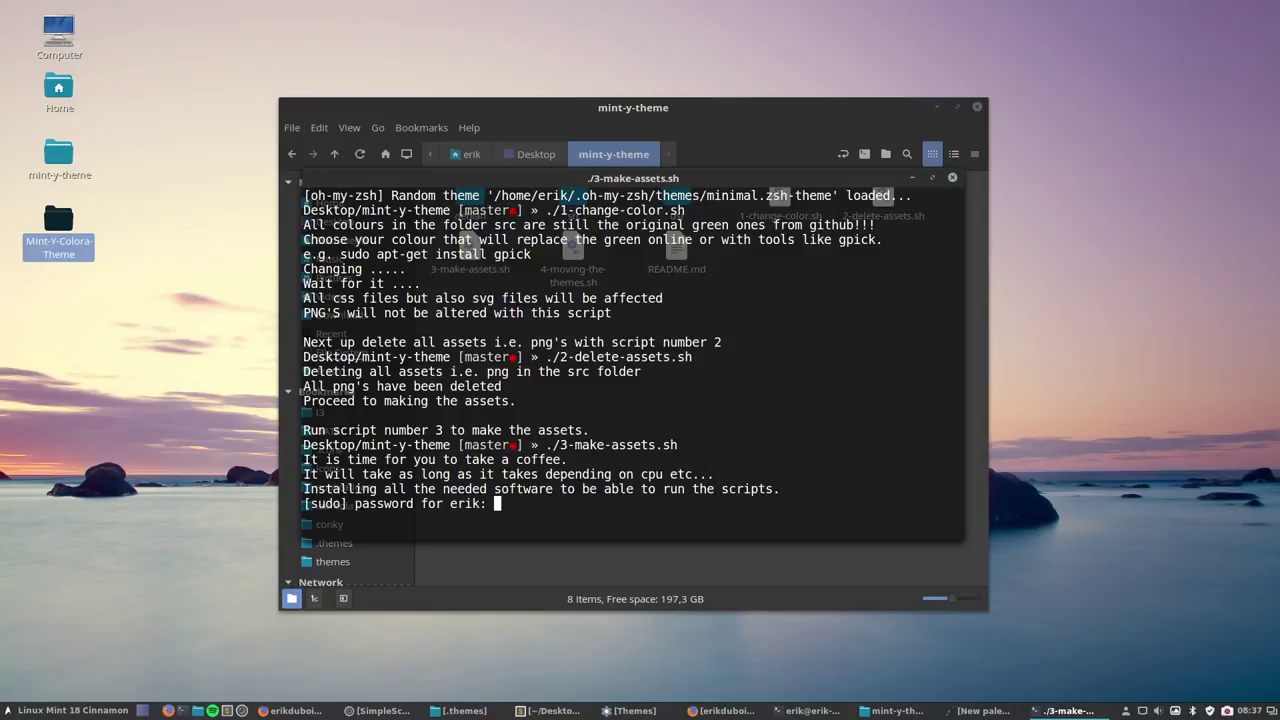
pyautogui.press('Return')
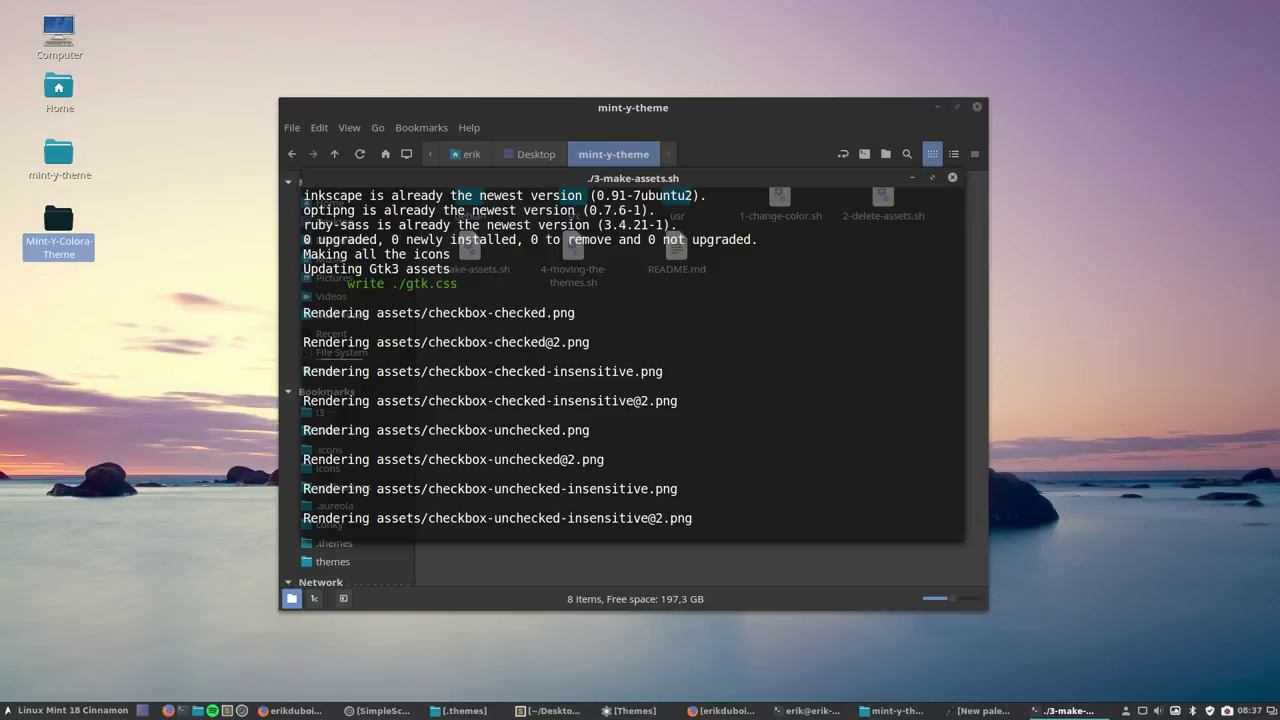
# - Browse in the file manager to src/gtk-3.0/3.18/assets inside mint-y-theme and inspect the rendered PNG assets
pyautogui.click(777, 143)
pyautogui.doubleClick(573, 195)
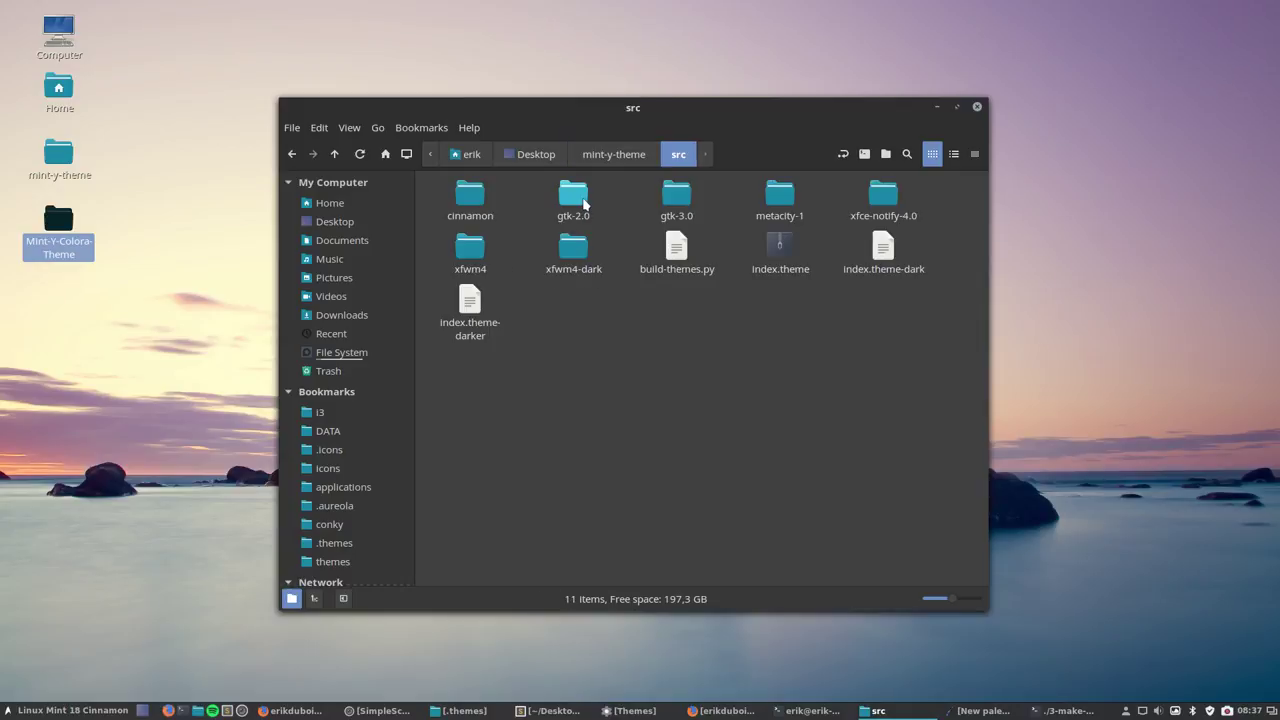
pyautogui.doubleClick(676, 195)
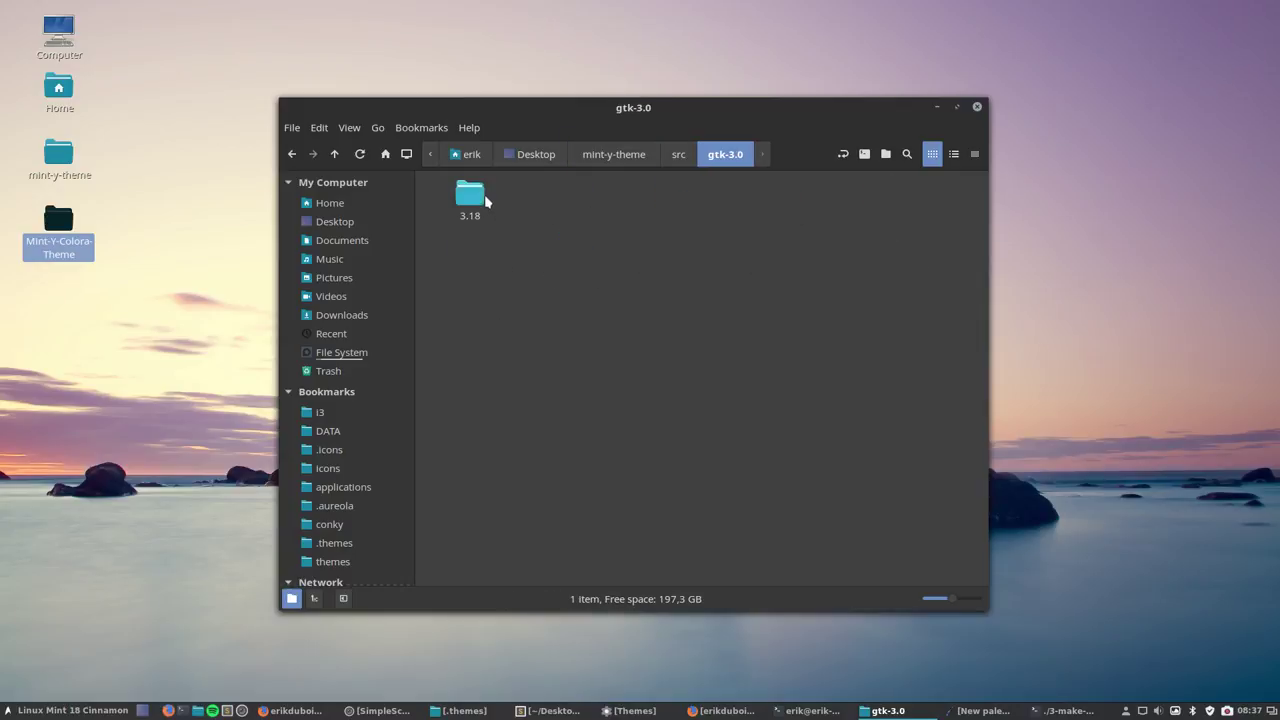
pyautogui.doubleClick(486, 201)
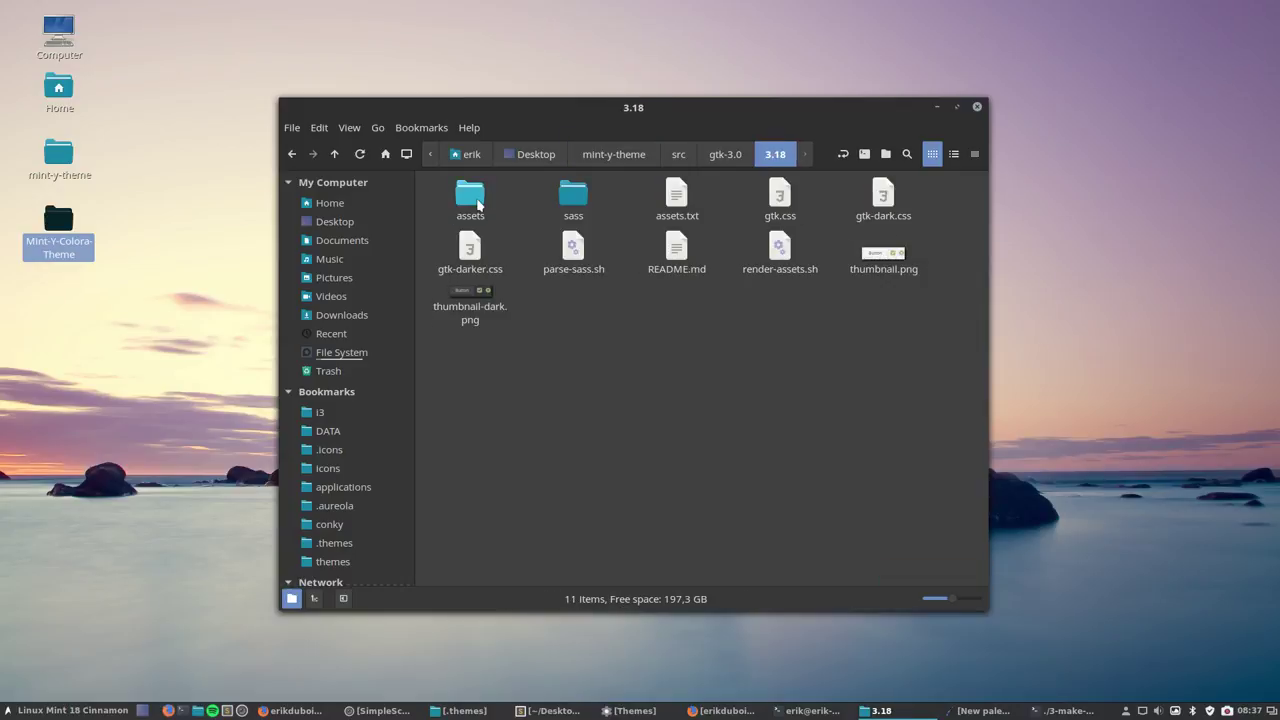
pyautogui.doubleClick(470, 197)
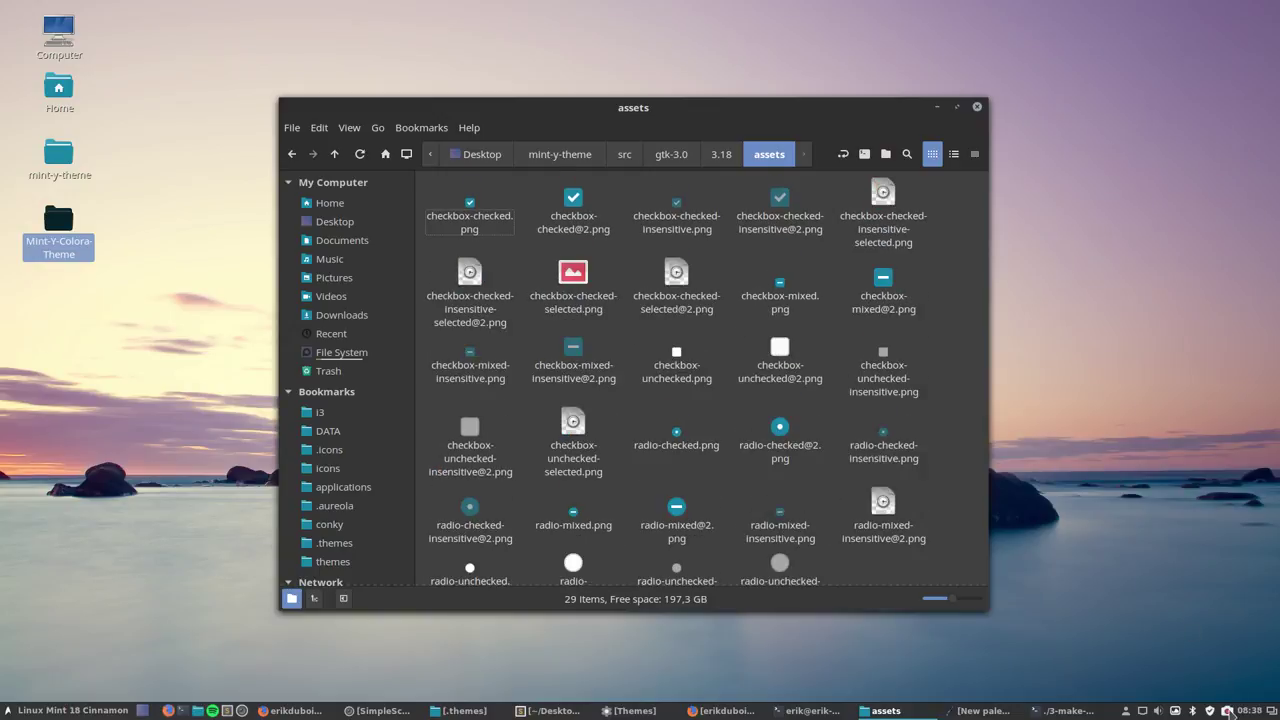
pyautogui.click(1228, 711)
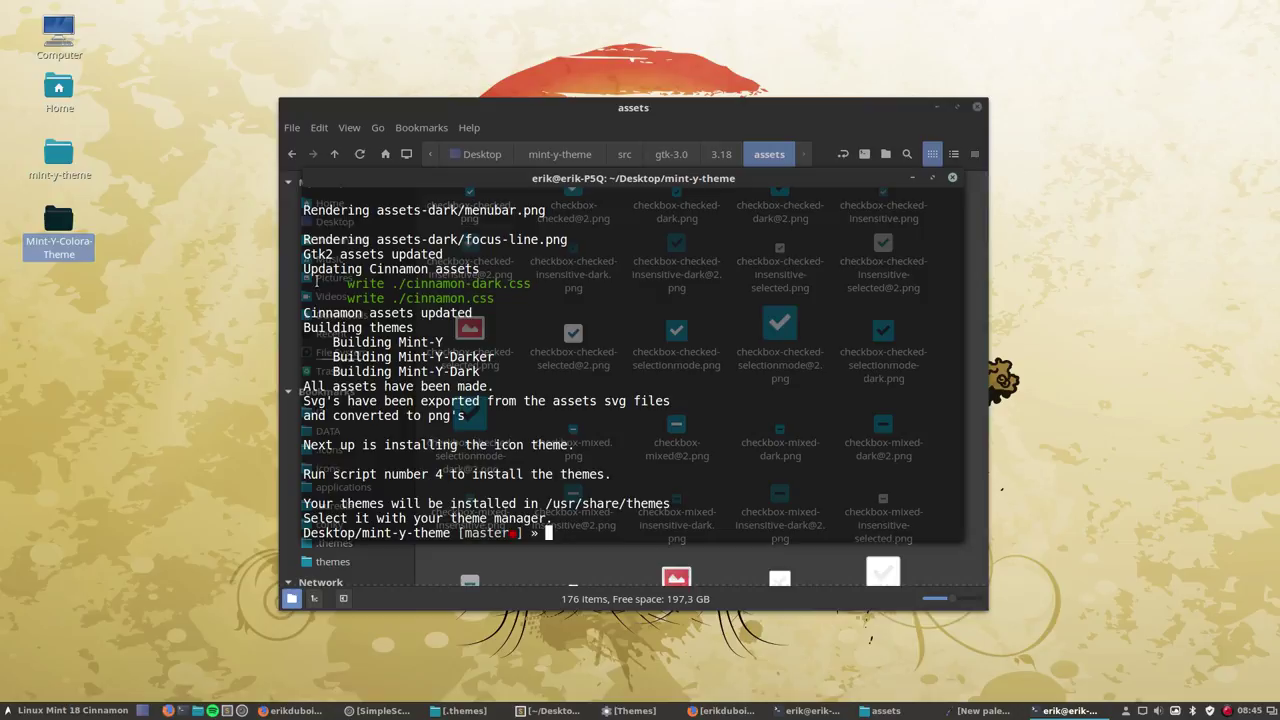
# - Run ./4-moving-the-themes.sh in the terminal and name the new theme Evopop
pyautogui.moveTo(316, 272); pyautogui.dragTo(515, 458)
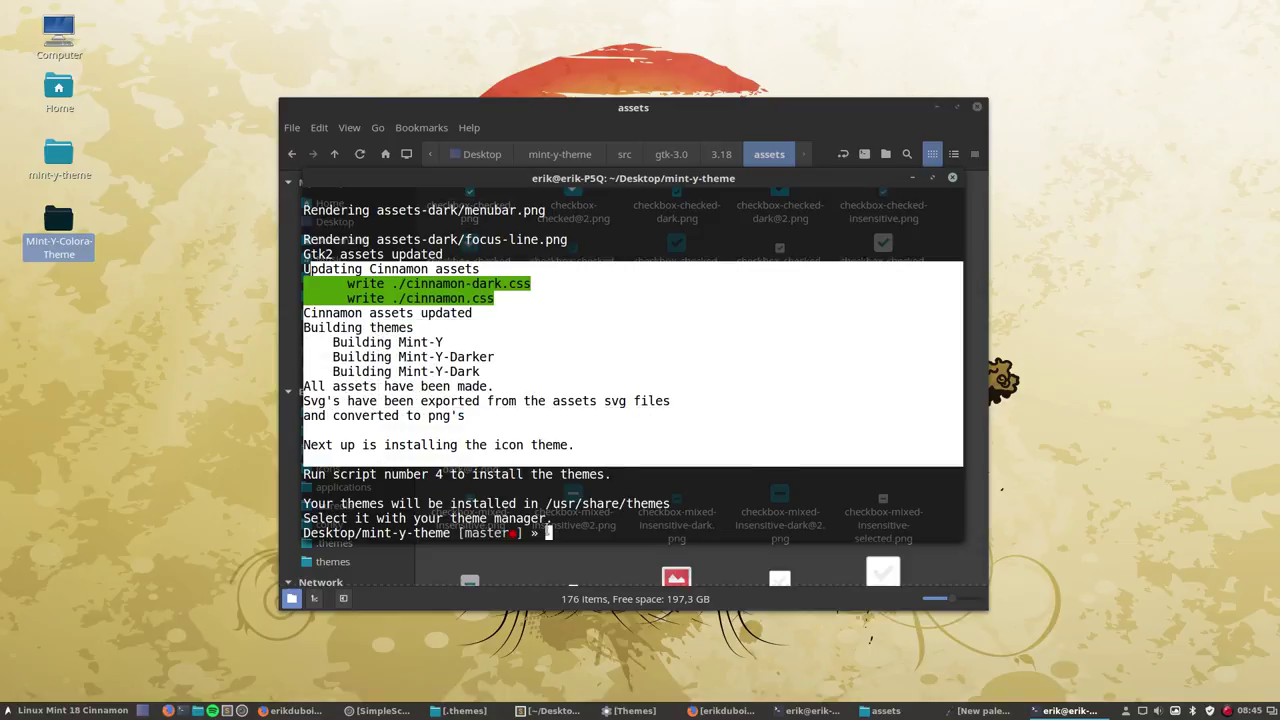
pyautogui.click(515, 458)
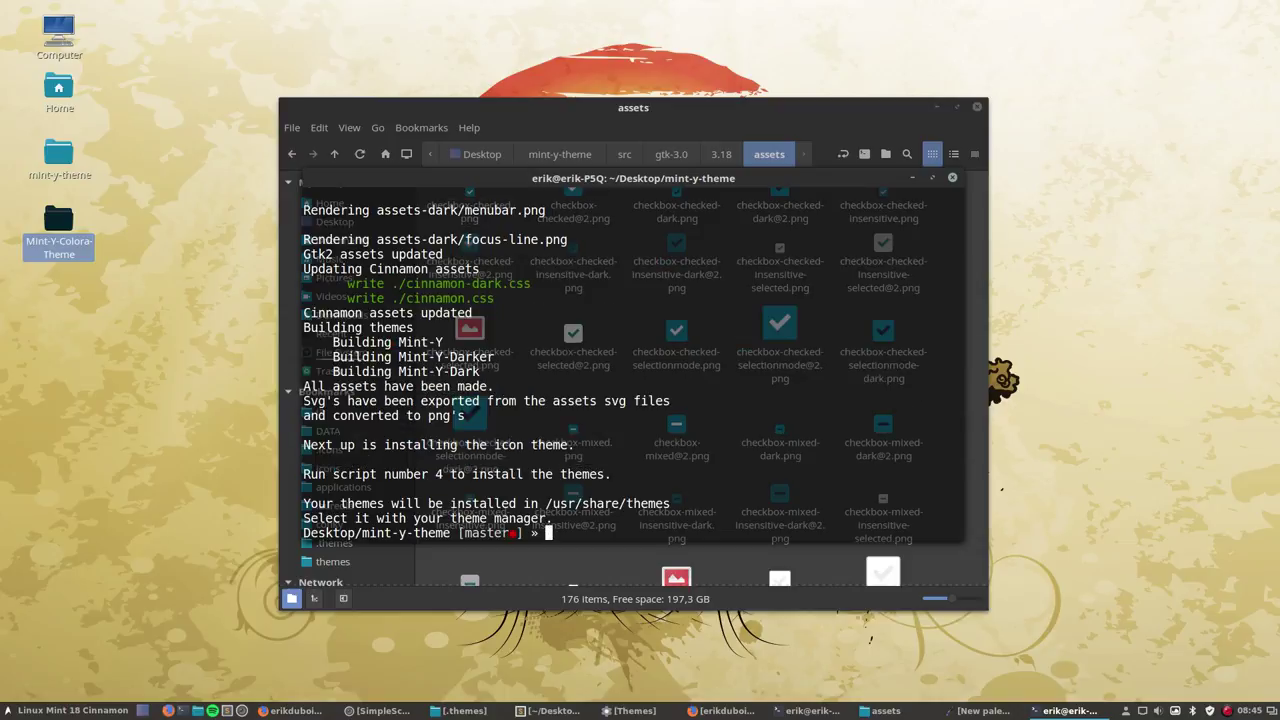
pyautogui.press('Up')
pyautogui.press('Down')
pyautogui.write('./4')
pyautogui.press('Tab')
pyautogui.press('Return')
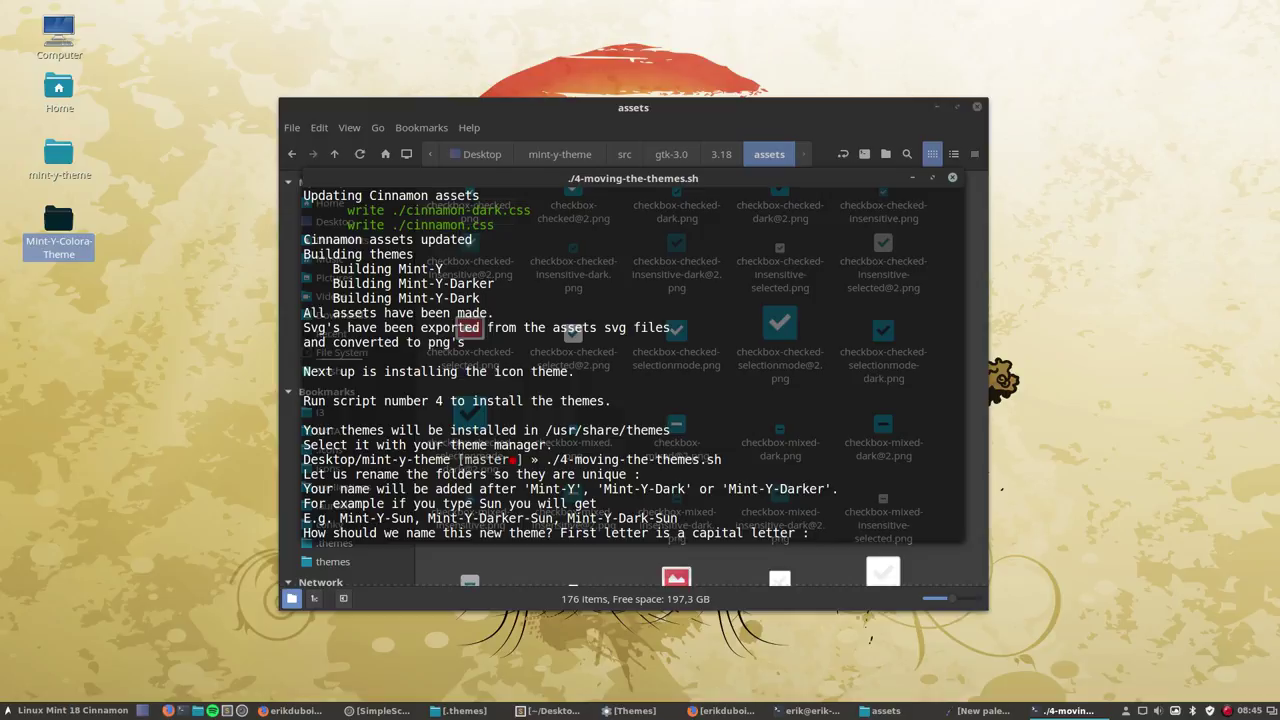
pyautogui.write('Evopop')
pyautogui.press('Return')
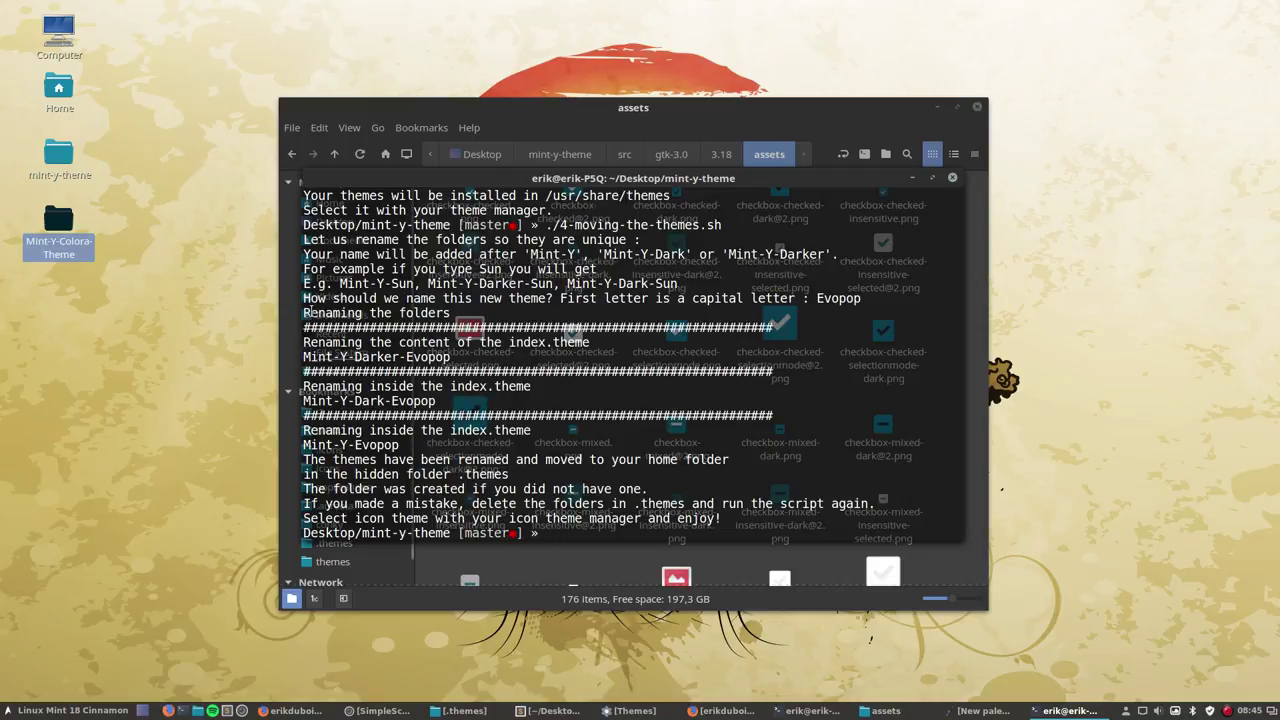
# - Review the script's output on the renamed theme folders and their new location, and close the terminal
pyautogui.moveTo(327, 313); pyautogui.dragTo(960, 320)
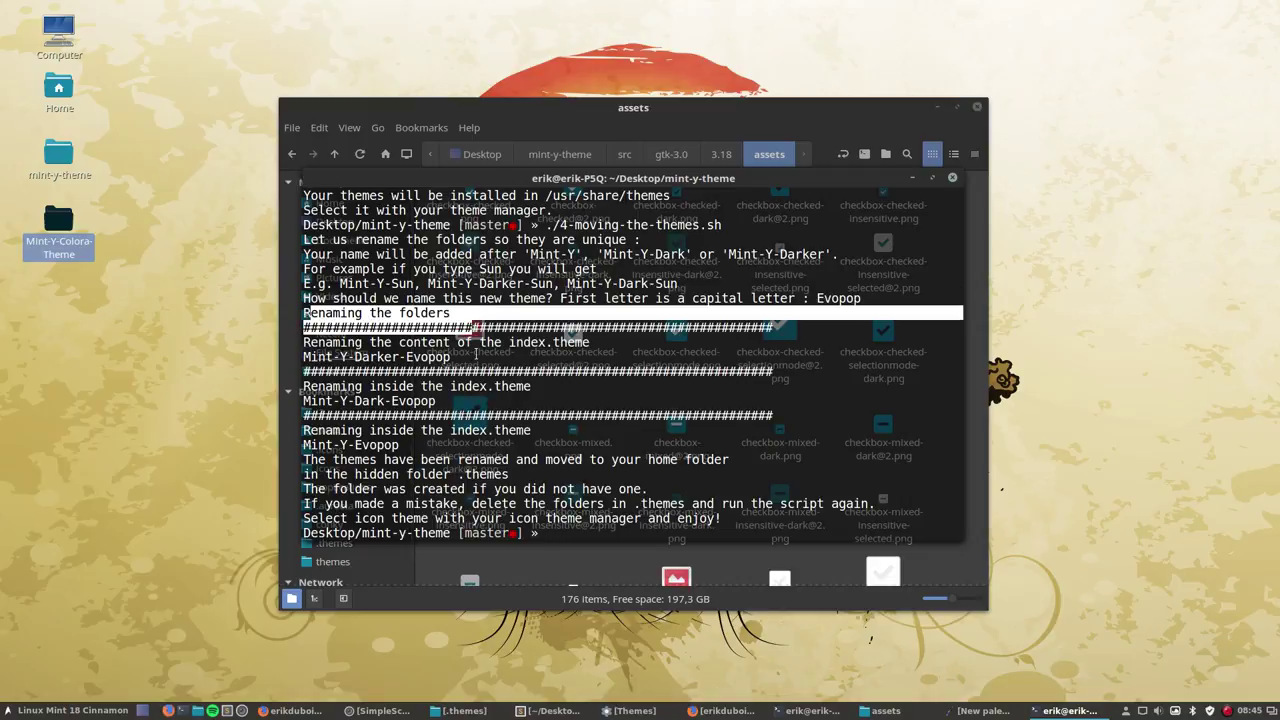
pyautogui.click(461, 357)
pyautogui.moveTo(459, 357); pyautogui.dragTo(306, 356)
pyautogui.click(387, 409)
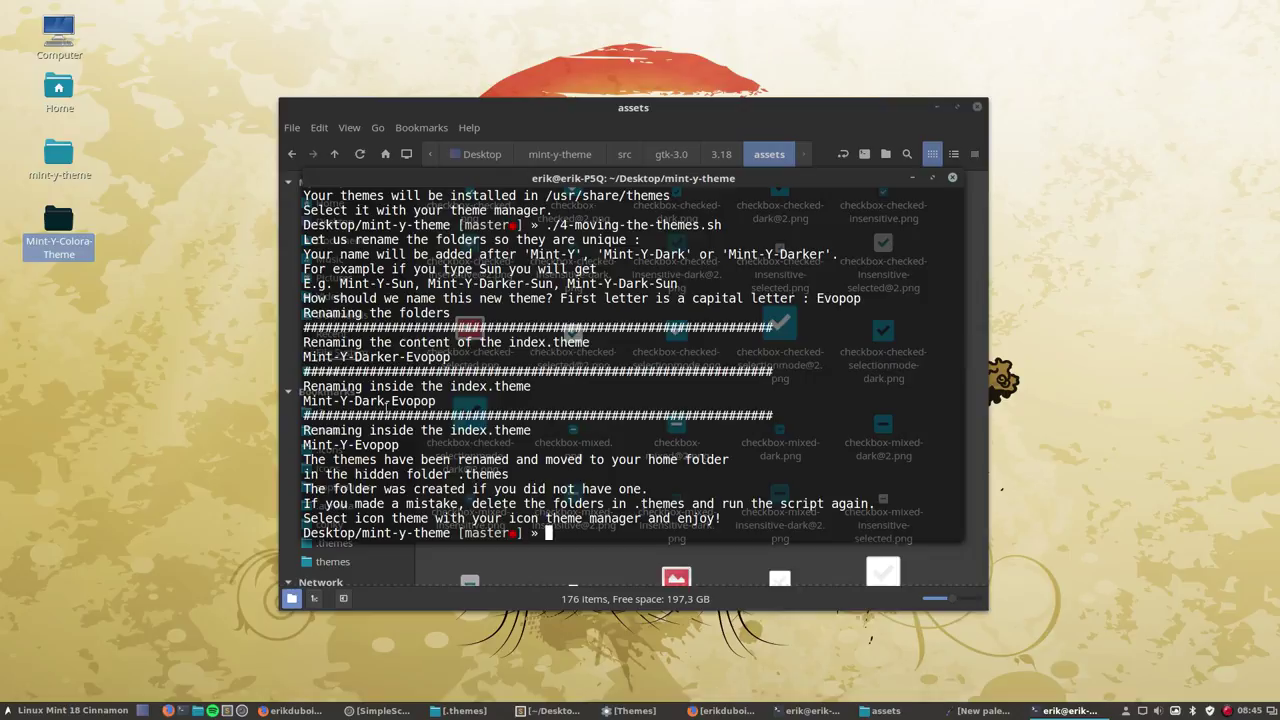
pyautogui.moveTo(437, 438); pyautogui.dragTo(303, 428)
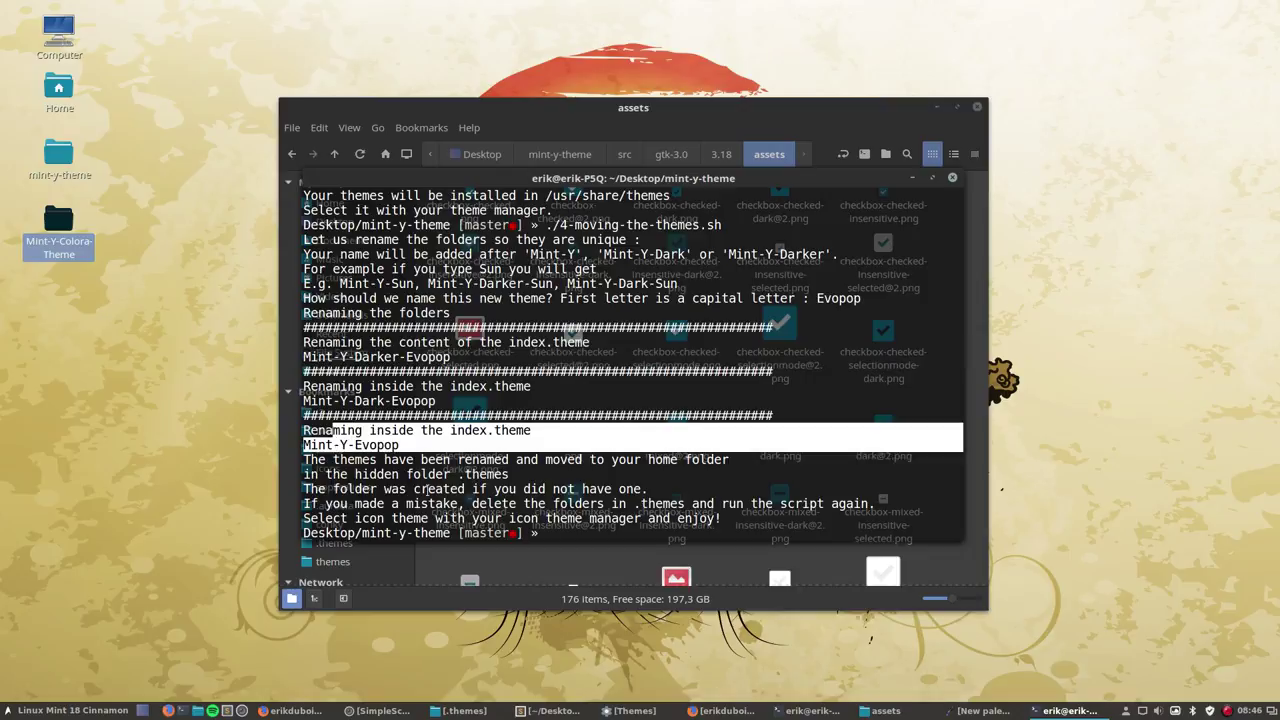
pyautogui.moveTo(369, 504); pyautogui.dragTo(570, 504)
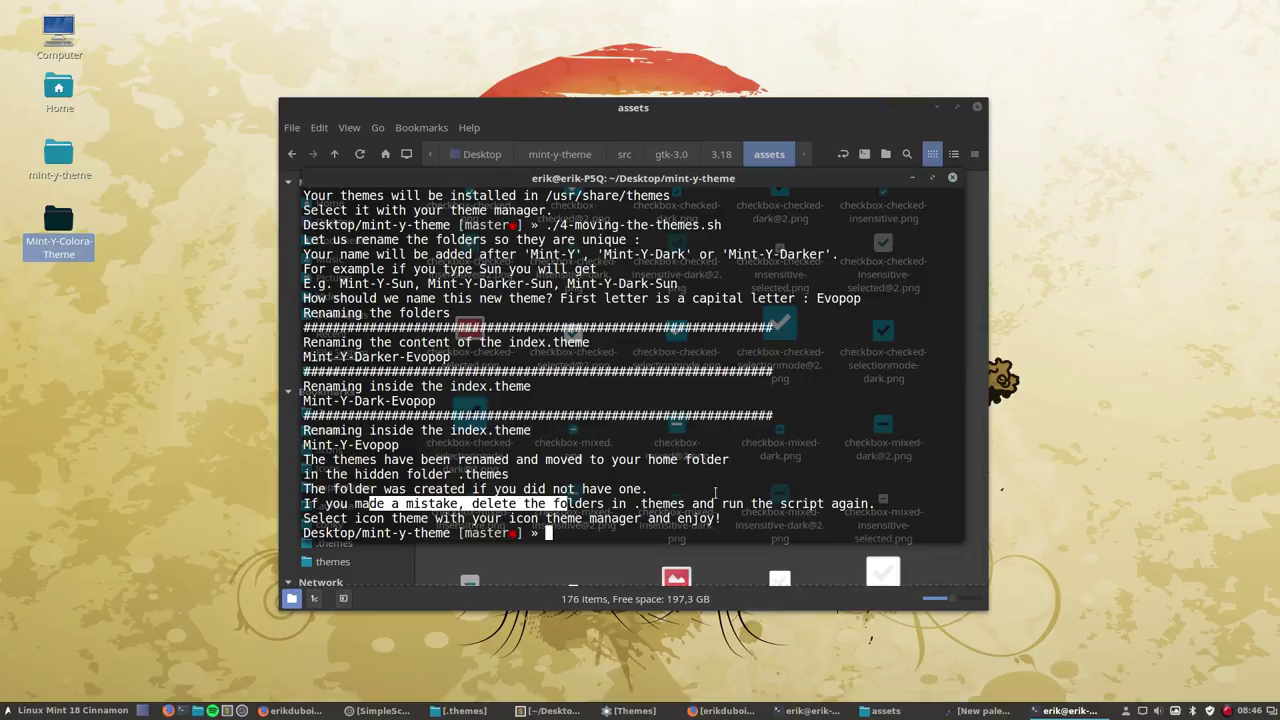
pyautogui.click(714, 497)
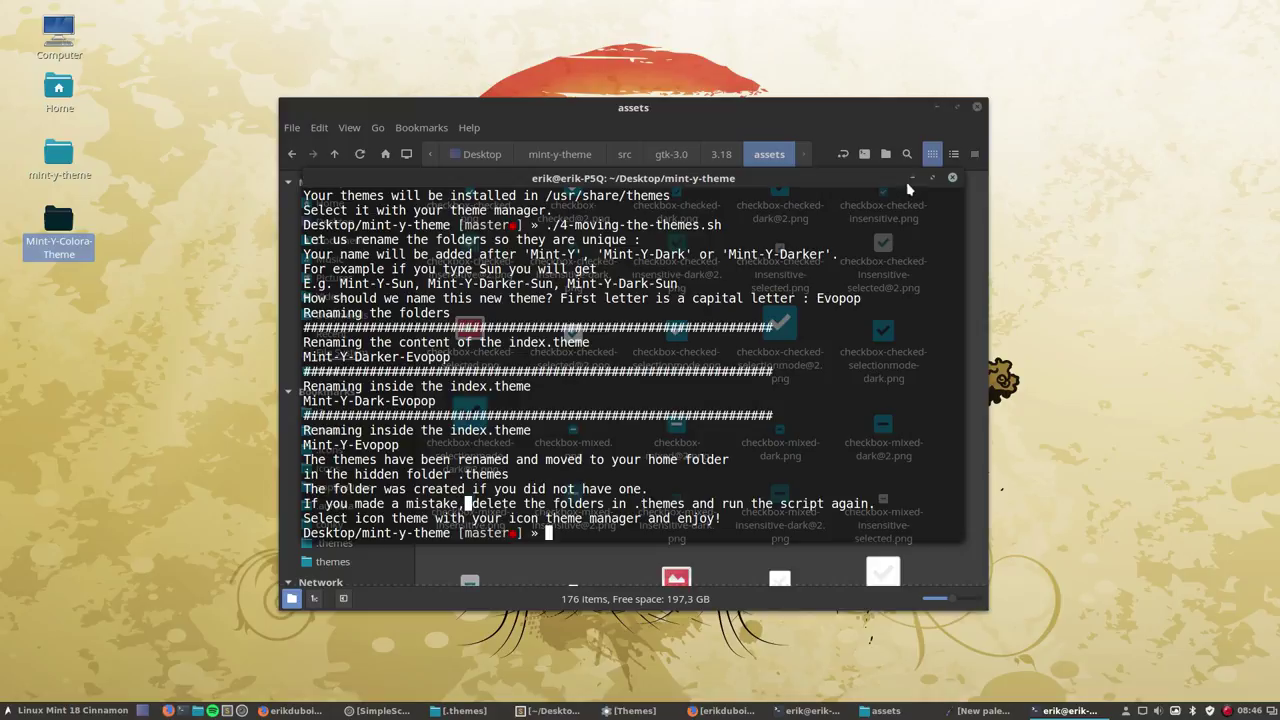
pyautogui.click(952, 180)
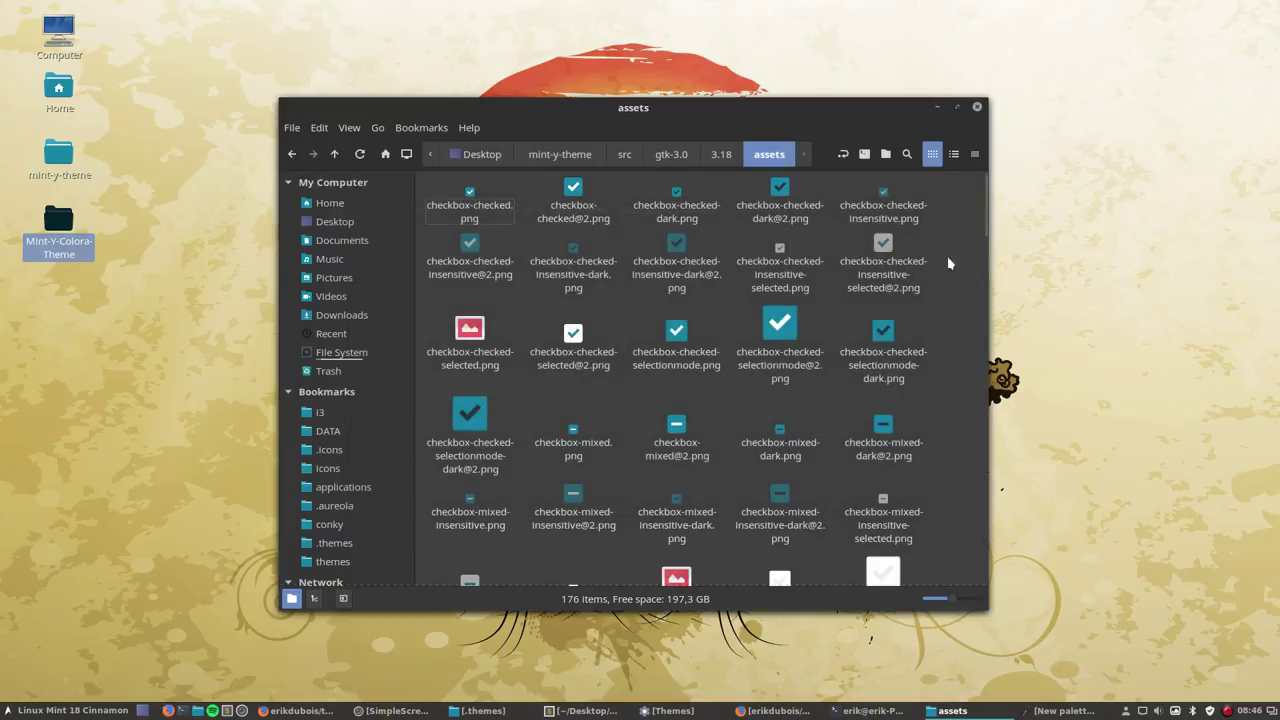
# - Close the assets folder window and open the Themes settings
pyautogui.click(977, 107)
pyautogui.click(953, 179)
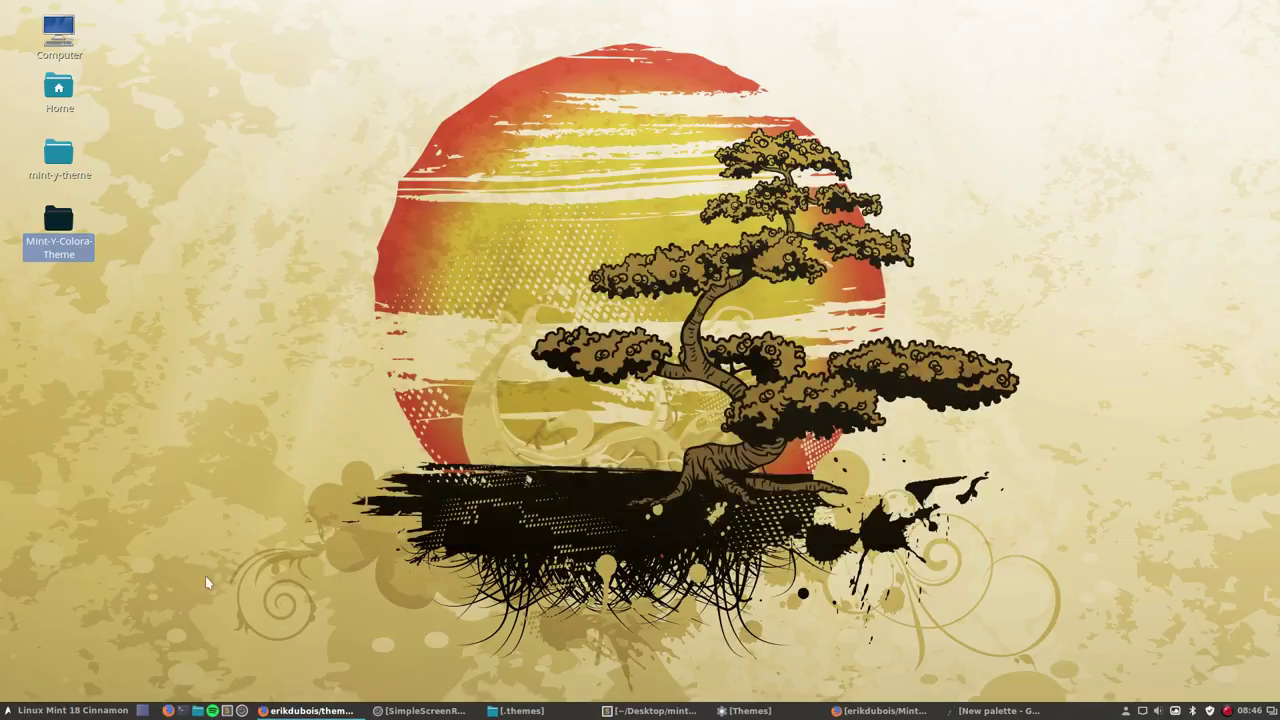
pyautogui.click(55, 711)
pyautogui.click(95, 341)
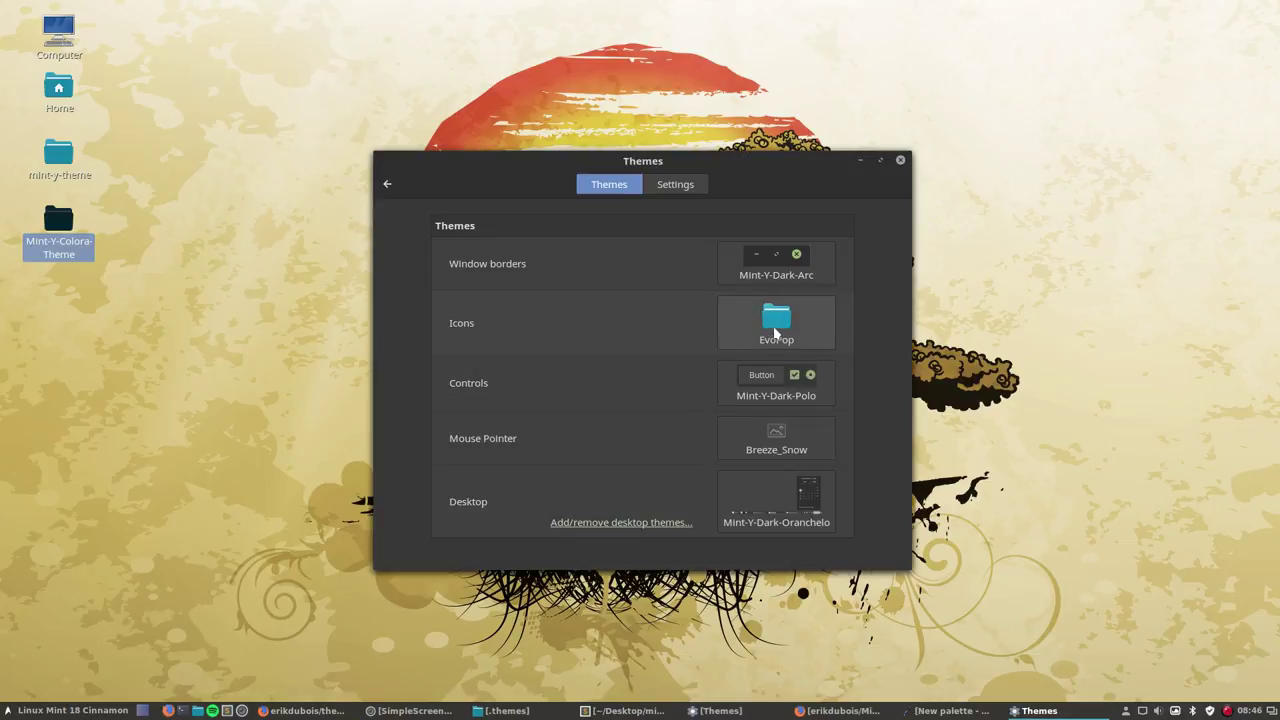
# - Set both the window borders and the controls to Mint-Y-Dark-Evopop
pyautogui.click(780, 277)
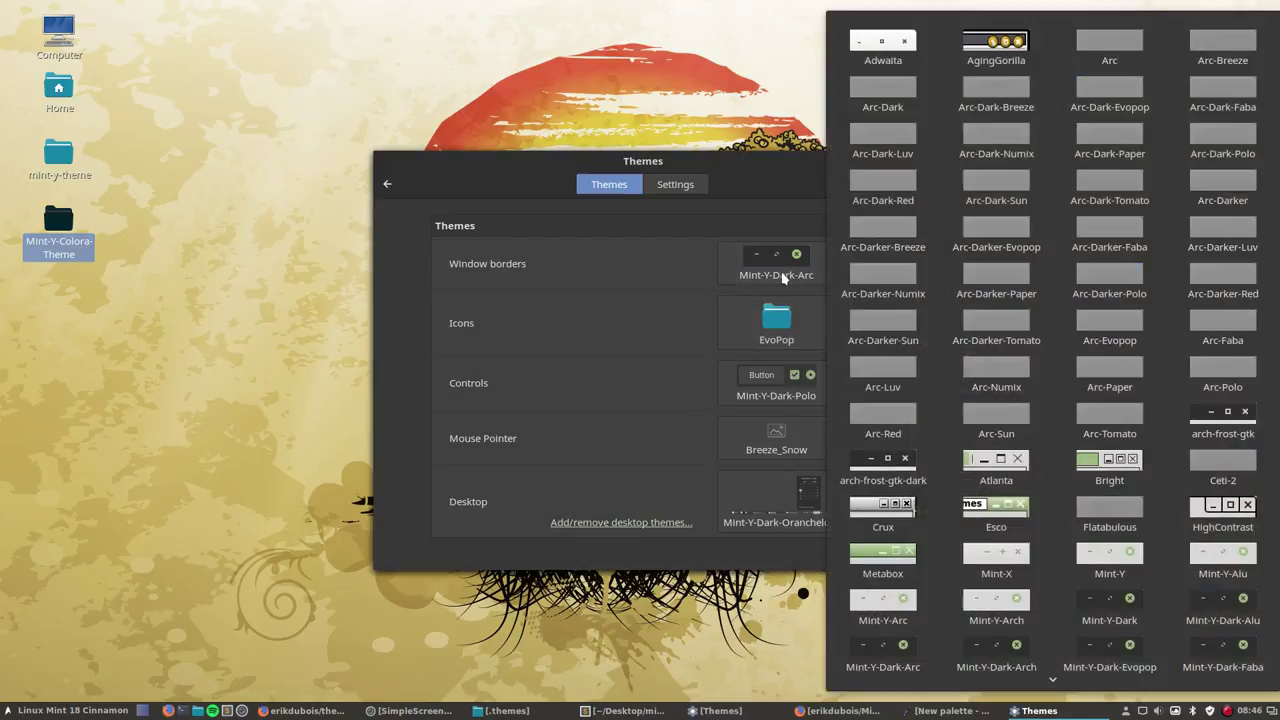
pyautogui.scroll(-5, 1093, 316)
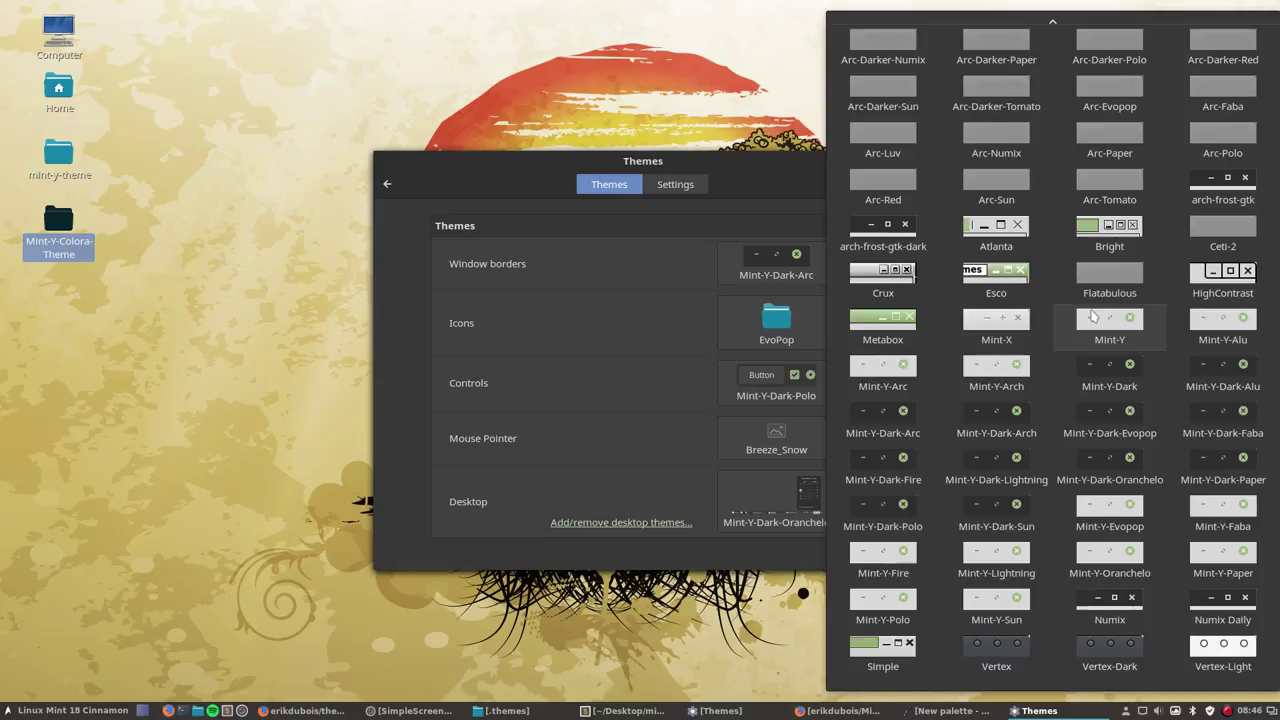
pyautogui.click(1118, 416)
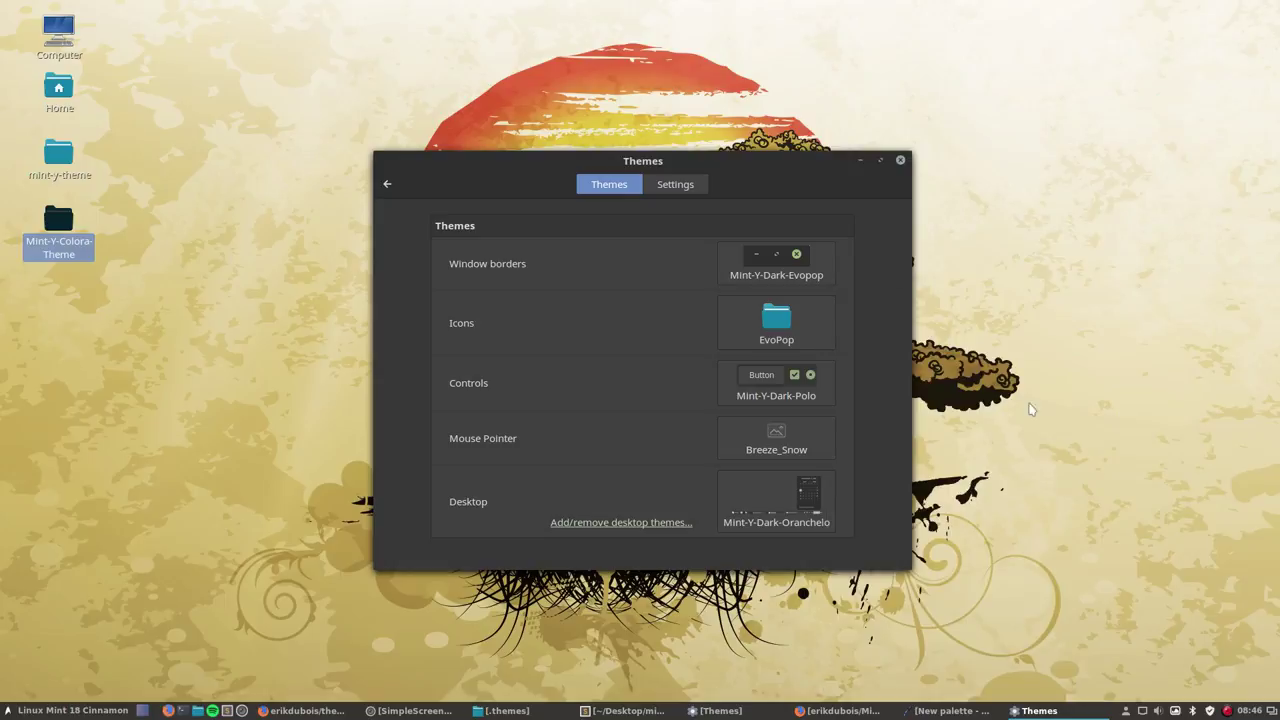
pyautogui.click(795, 400)
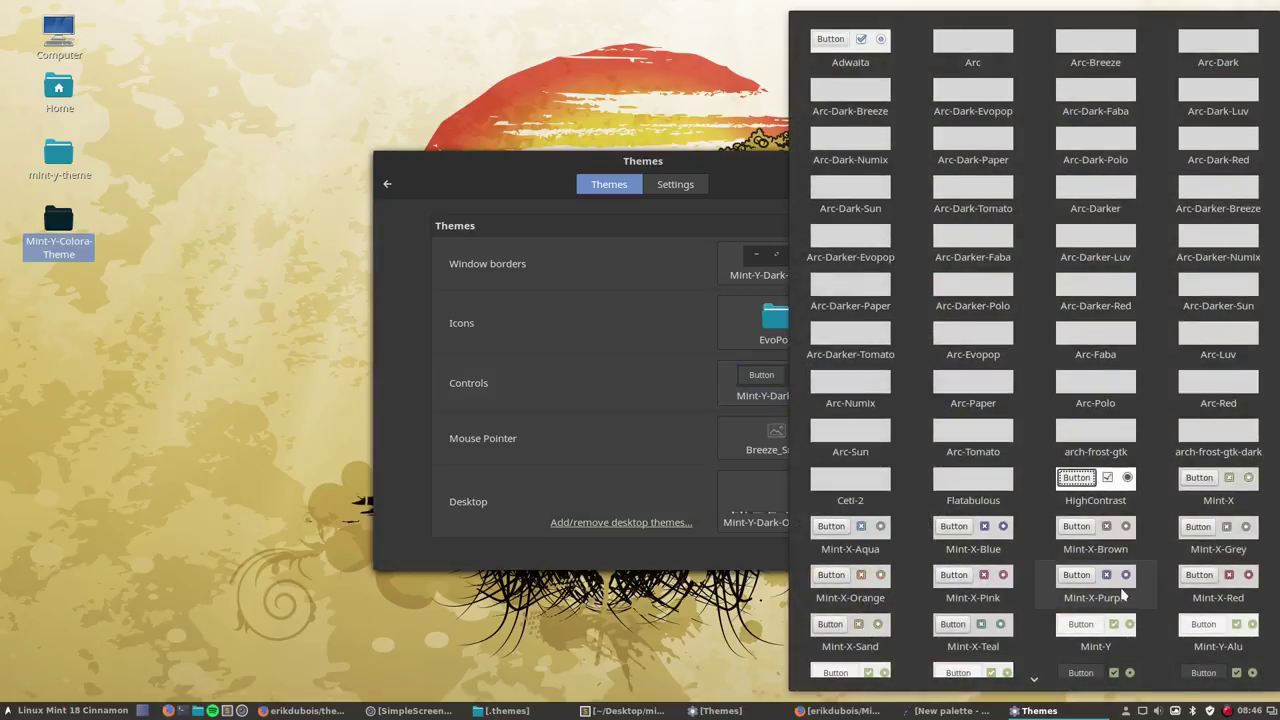
pyautogui.scroll(-5, 1122, 594)
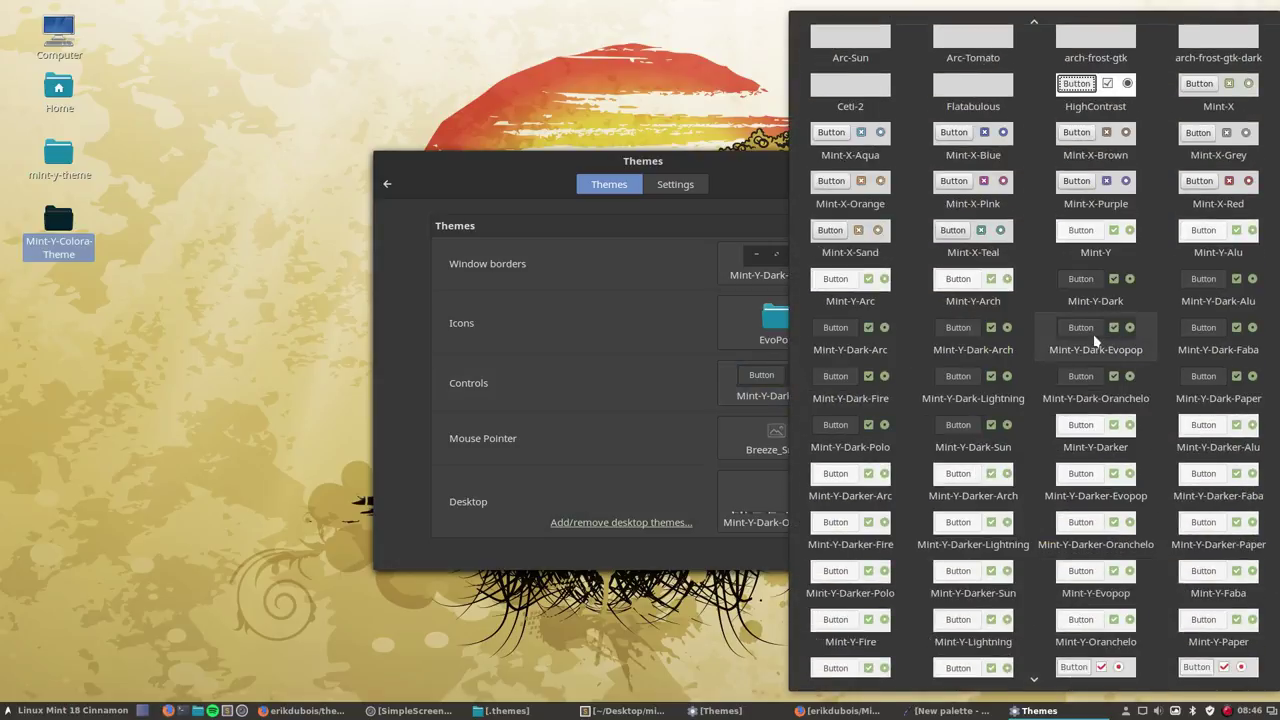
pyautogui.click(1095, 343)
# - Set the desktop theme to Mint-Y-Dark-Evopop
pyautogui.click(753, 495)
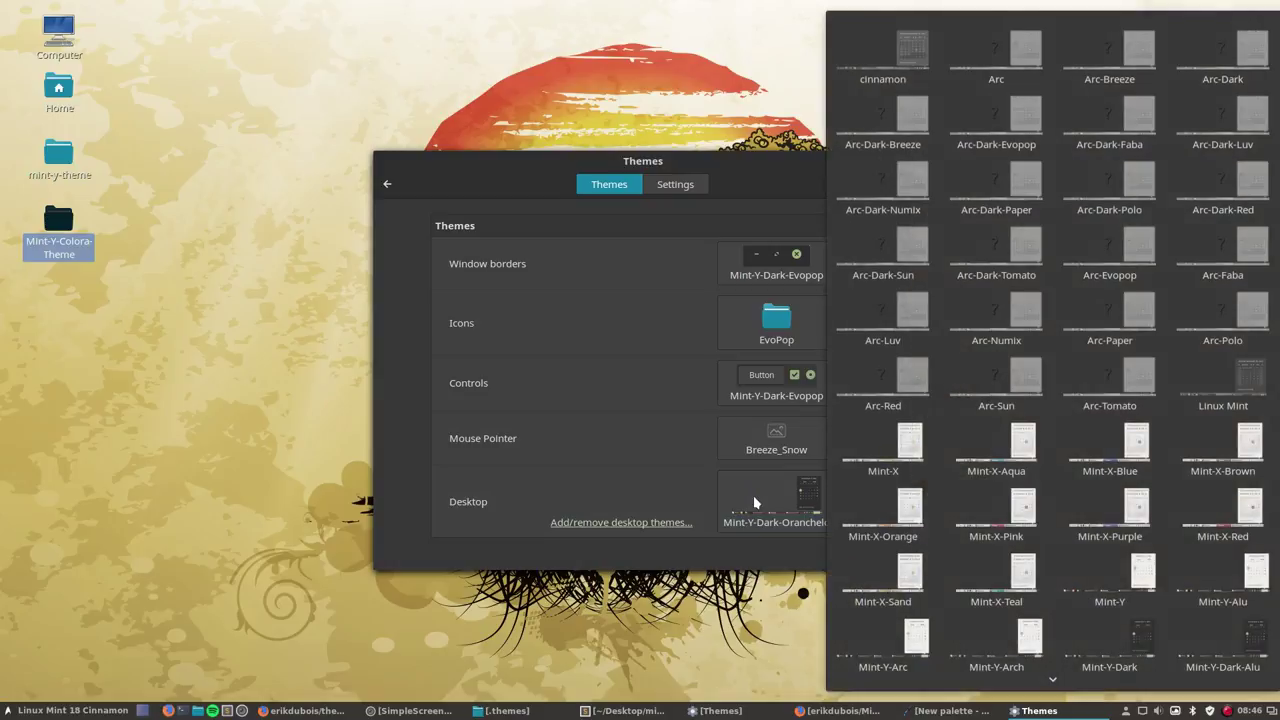
pyautogui.scroll(-5, 1132, 613)
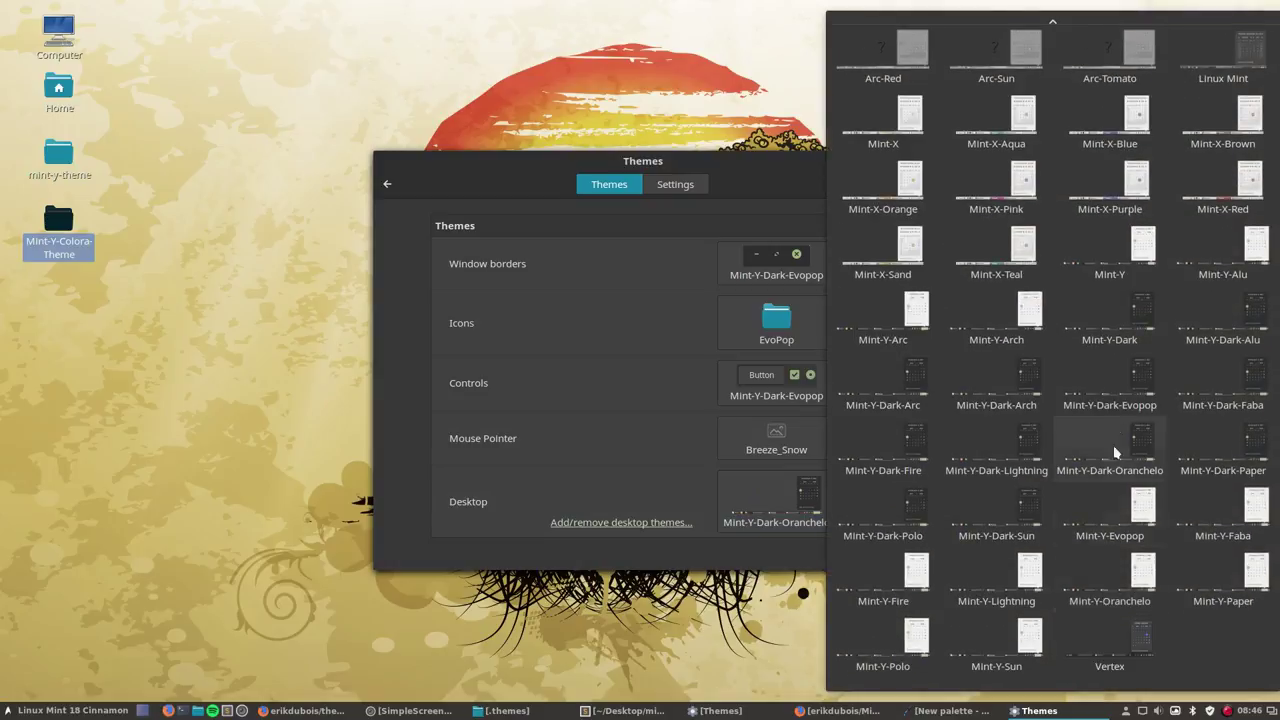
pyautogui.click(1121, 372)
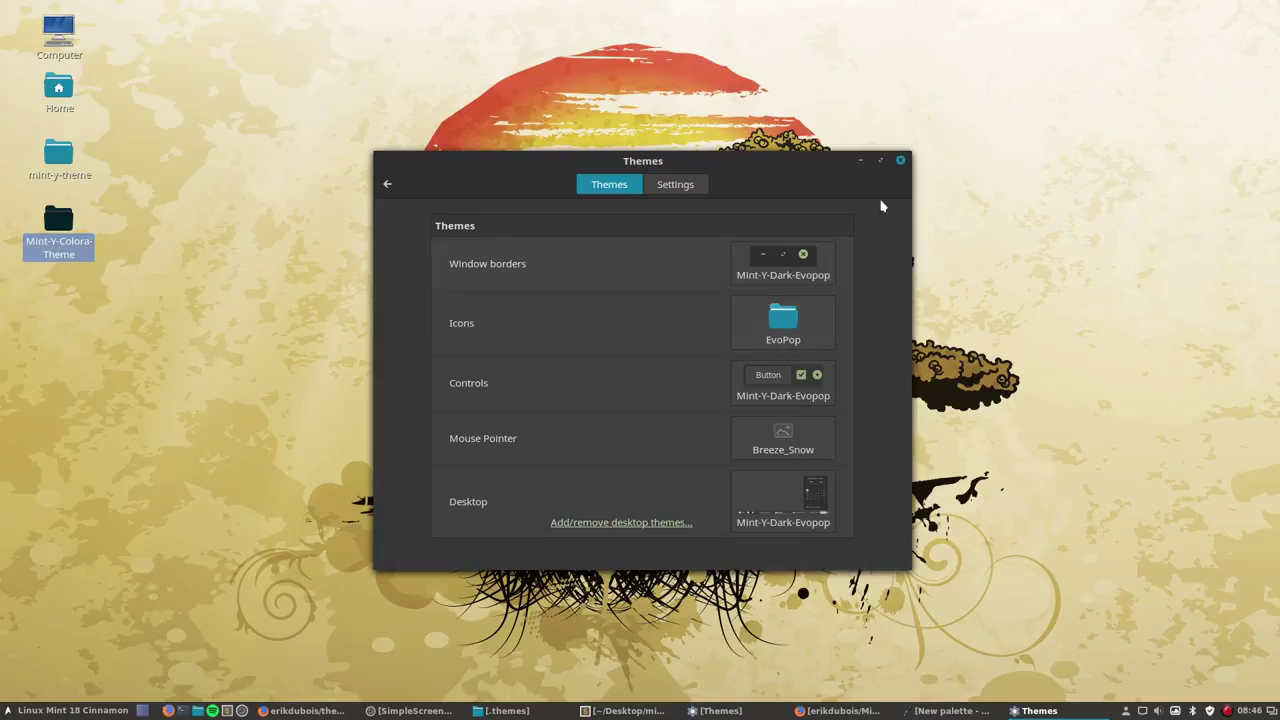
# - Check the accent colour in the miscellaneous theme options and inspect the application menu under the new theme
pyautogui.click(675, 186)
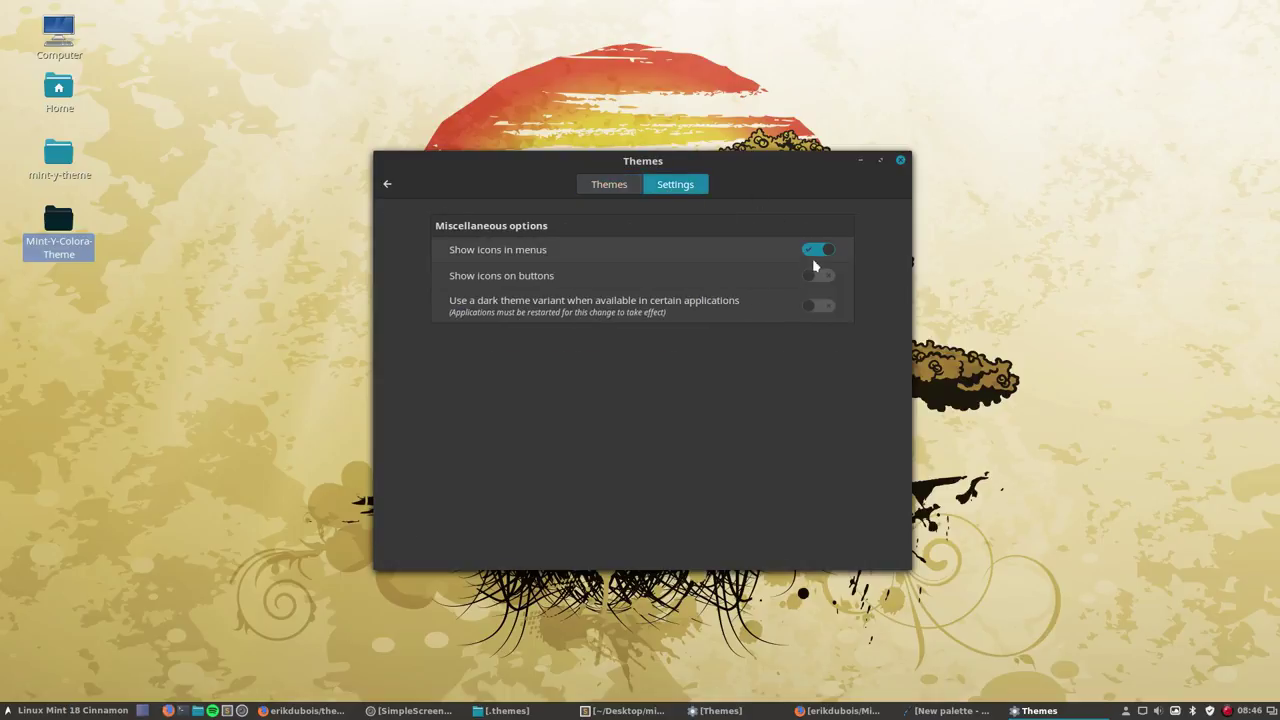
pyautogui.click(630, 190)
pyautogui.click(65, 710)
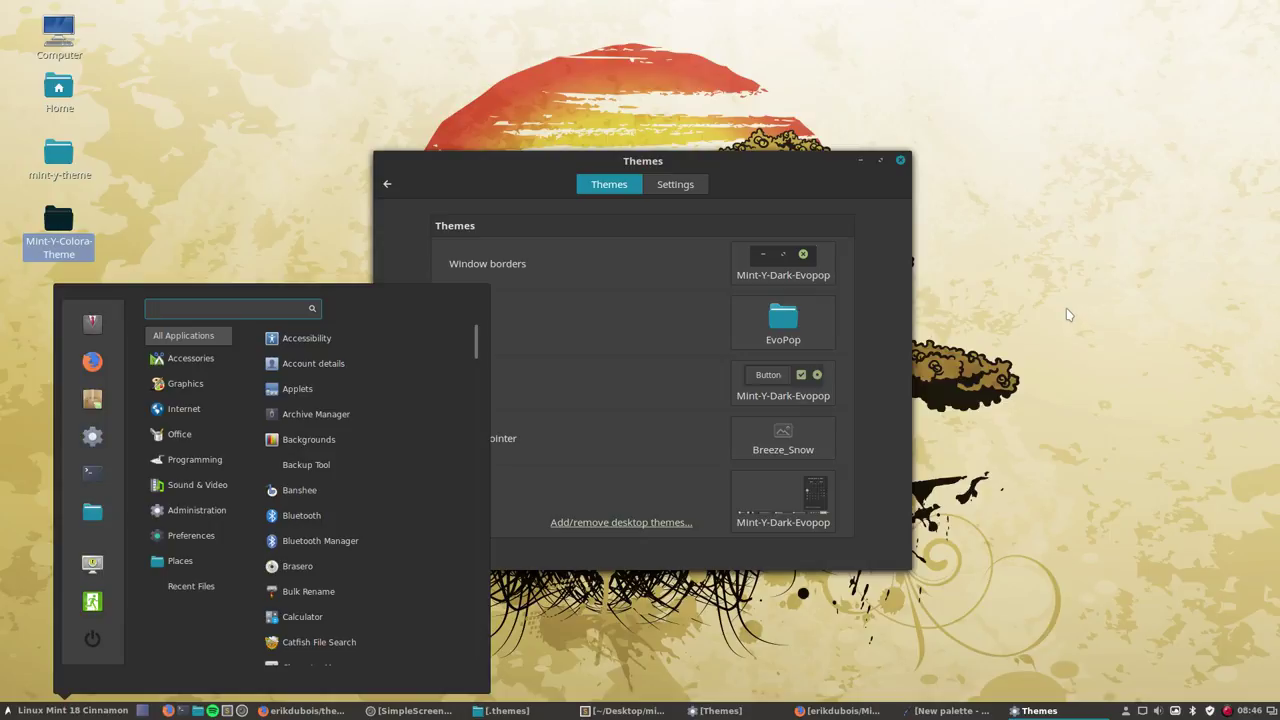
pyautogui.click(276, 247)
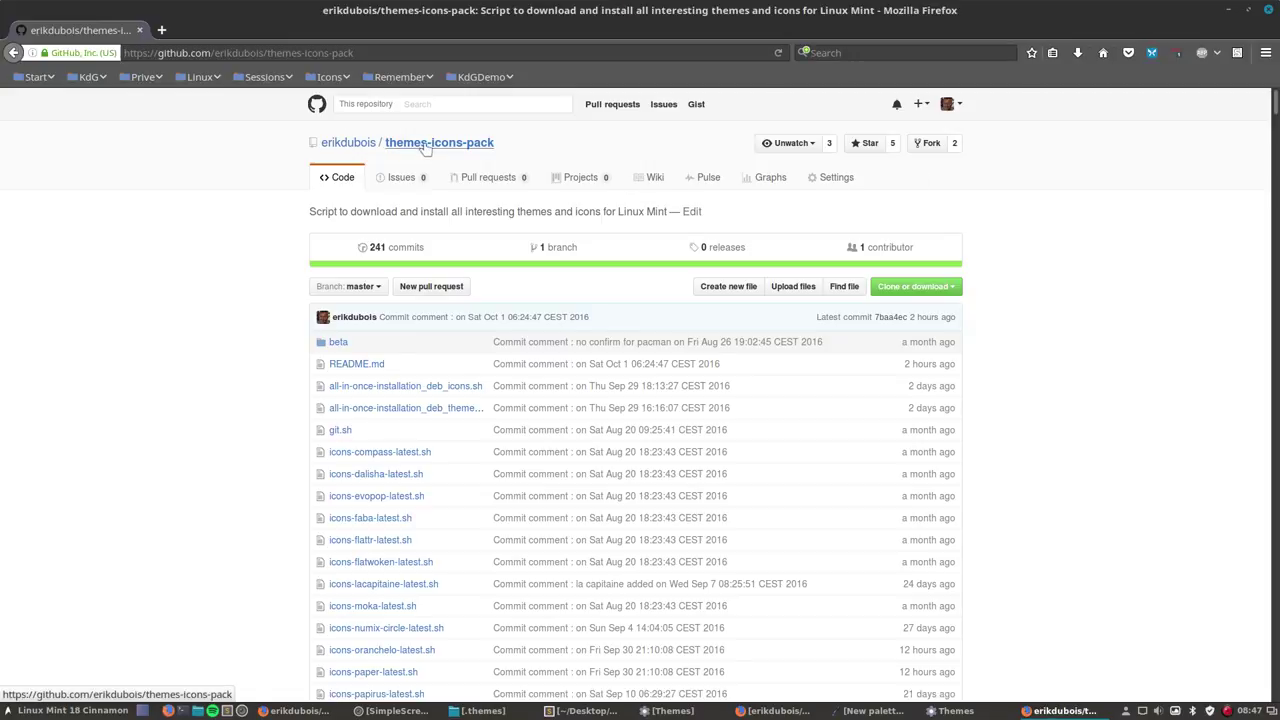
# - Look through the themes-icons-pack page in Firefox and search it for "paper" to reach the Paper icon theme section
pyautogui.scroll(-3, 260, 520)
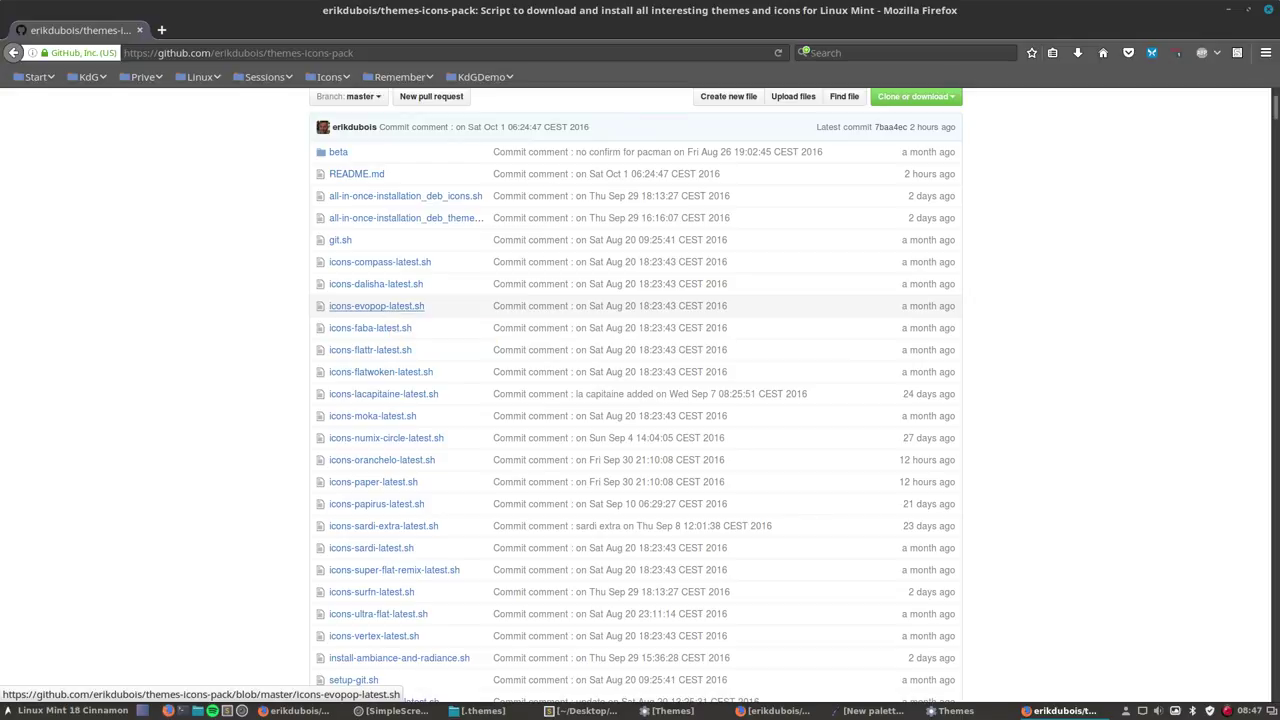
pyautogui.scroll(-15, 278, 404)
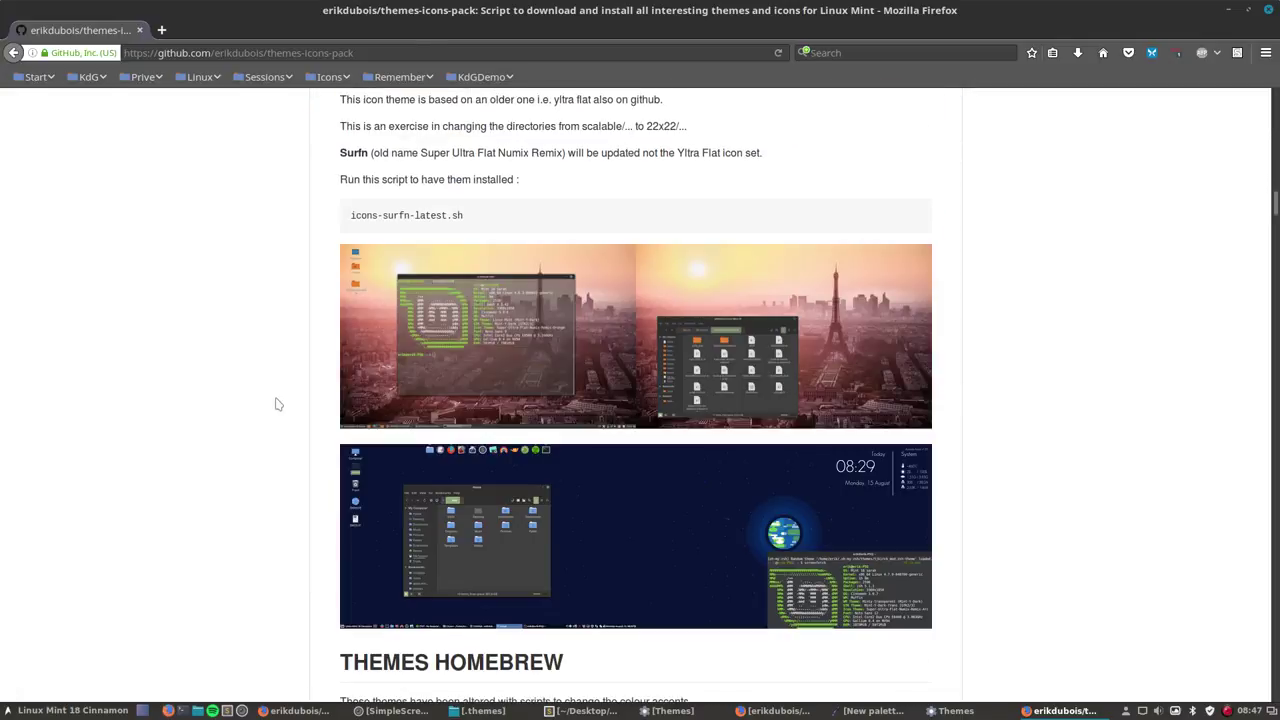
pyautogui.scroll(-15, 278, 404)
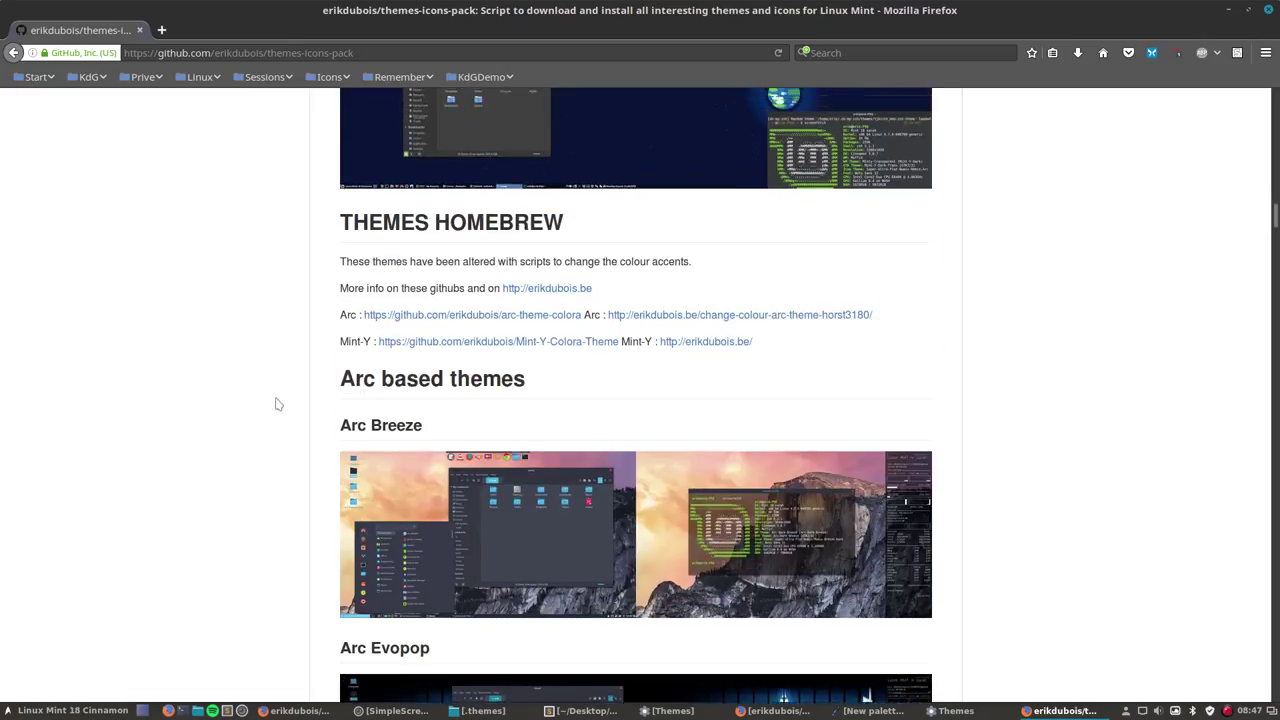
pyautogui.scroll(1, 636, 396)
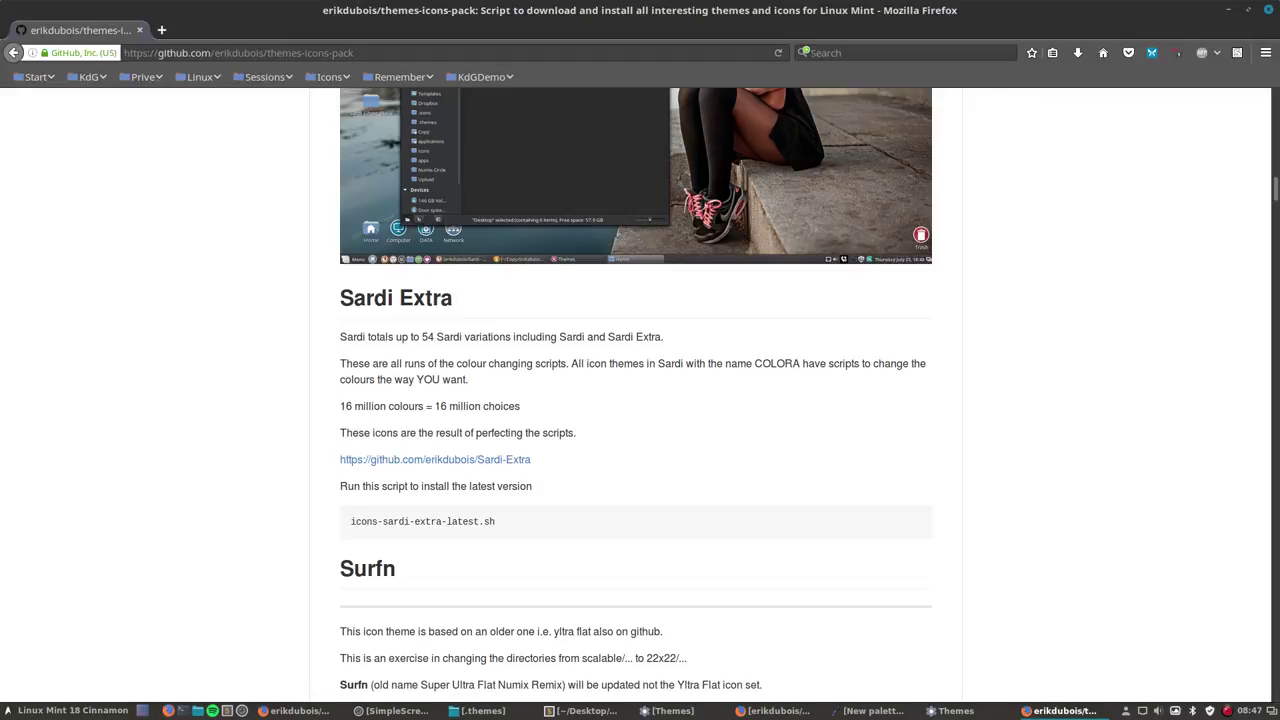
pyautogui.hotkey('ctrl', 'f')
pyautogui.write('paper')
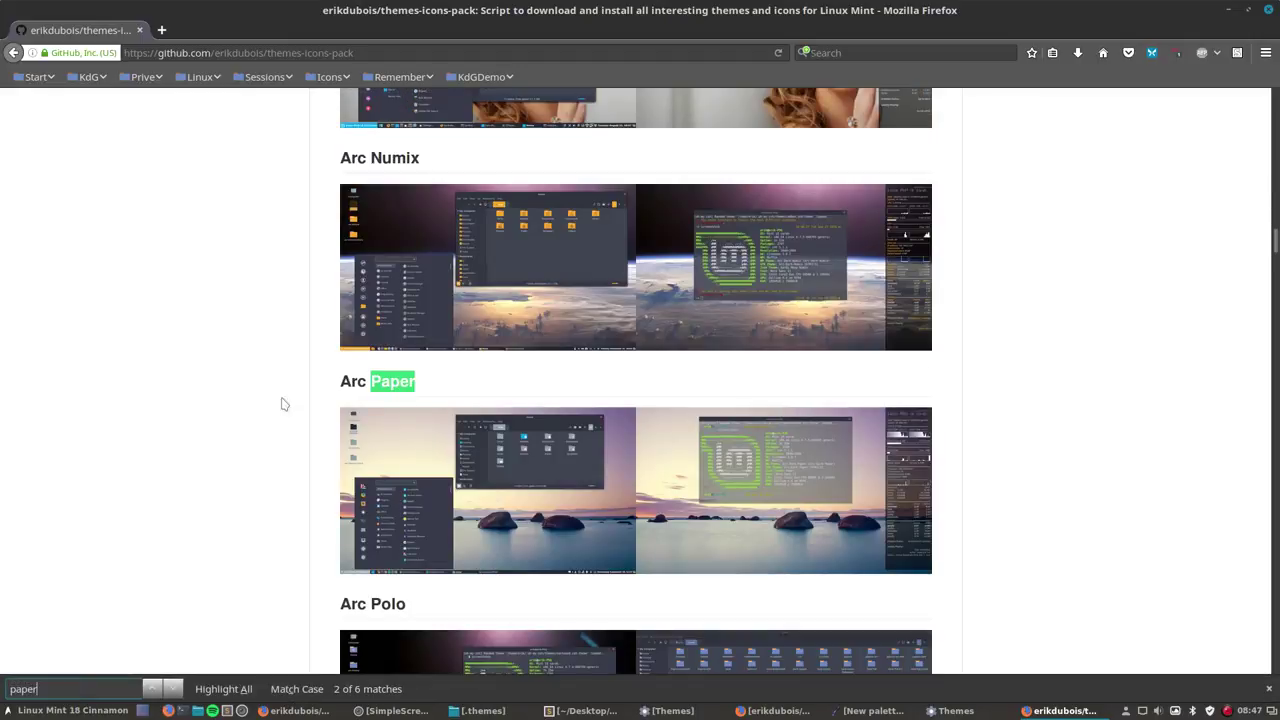
pyautogui.click(181, 693)
pyautogui.click(181, 693)
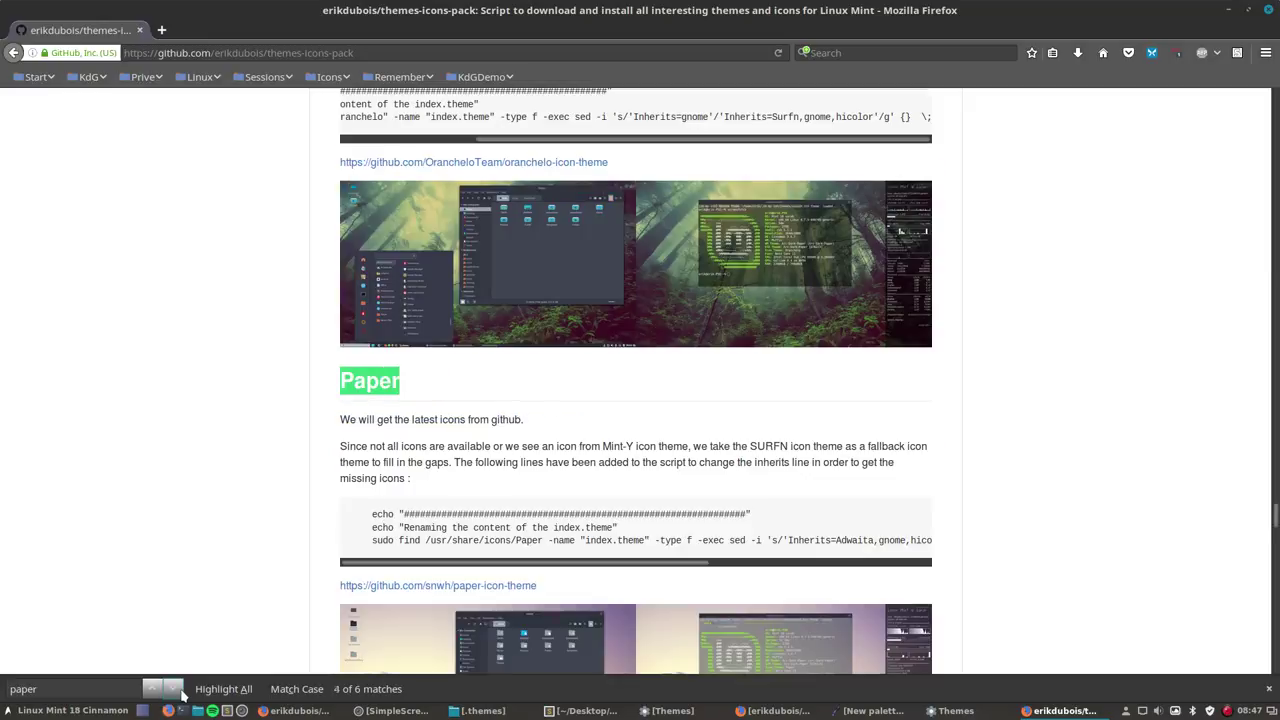
# - Examine the Inherits replacement in the Paper section's command, highlight the Surfn entry, and minimise the browser
pyautogui.click(472, 566)
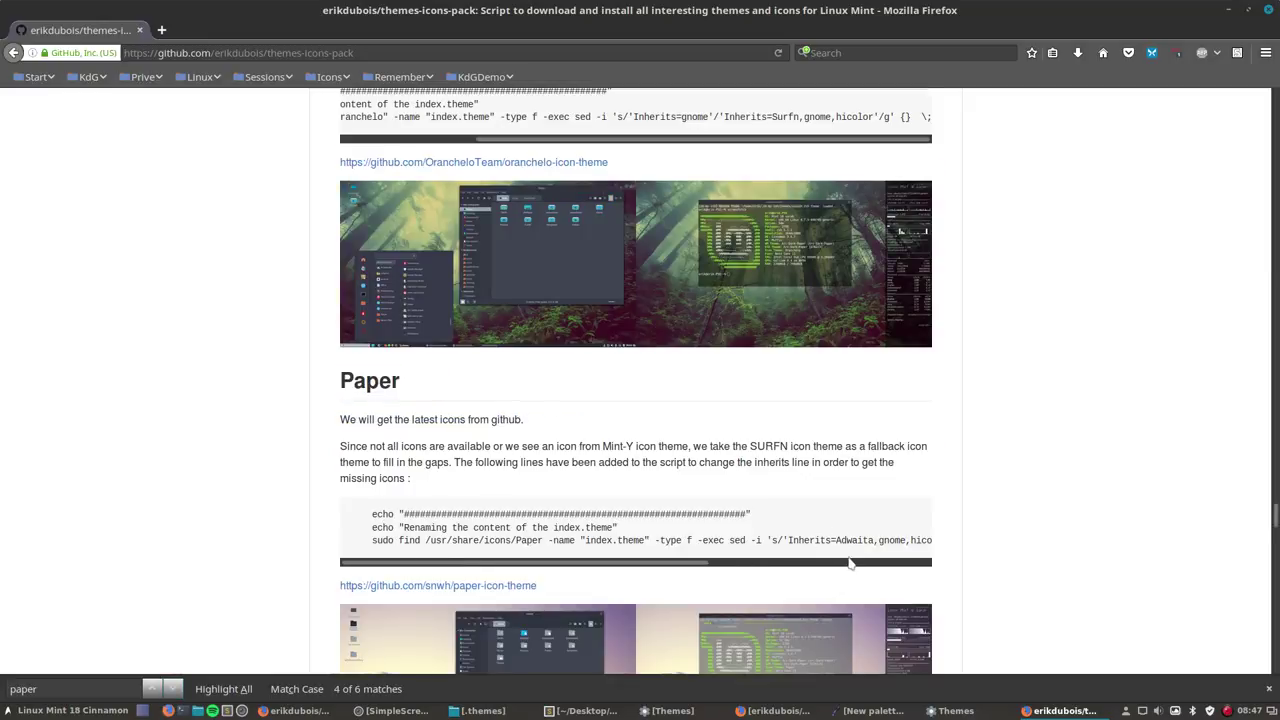
pyautogui.hscroll(3, 800, 566)
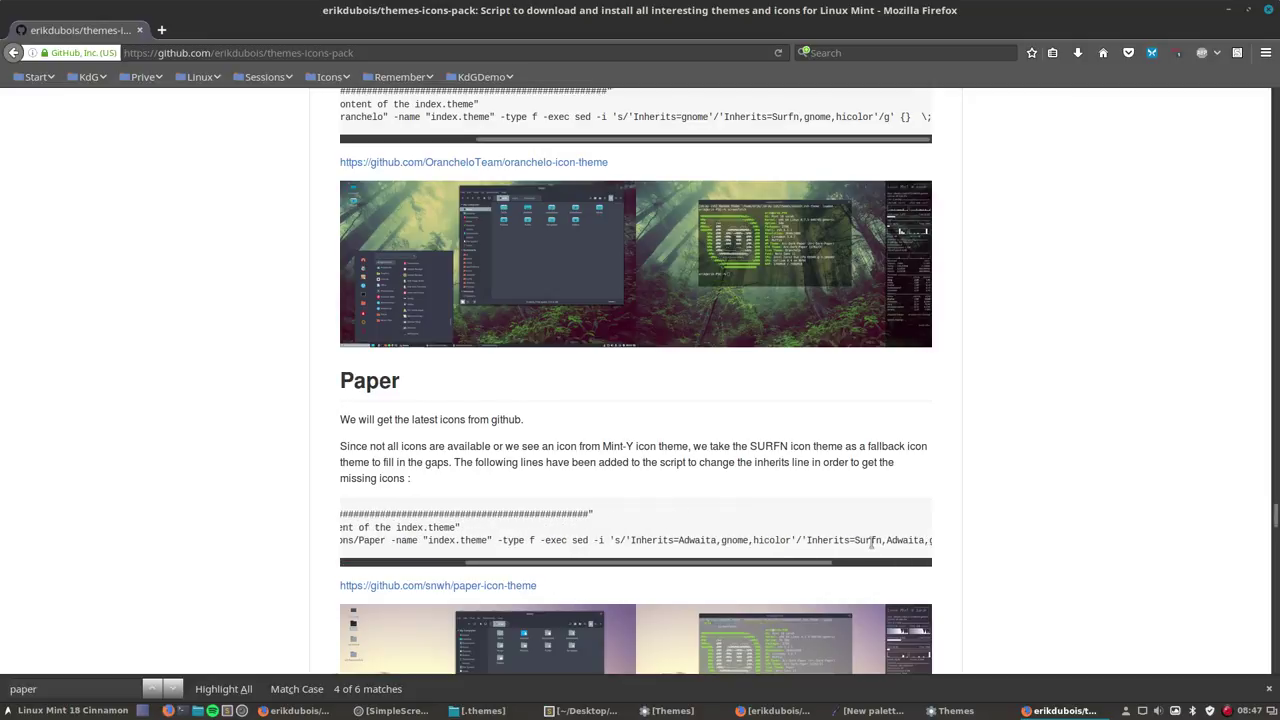
pyautogui.moveTo(856, 540); pyautogui.dragTo(882, 541)
pyautogui.click(1230, 11)
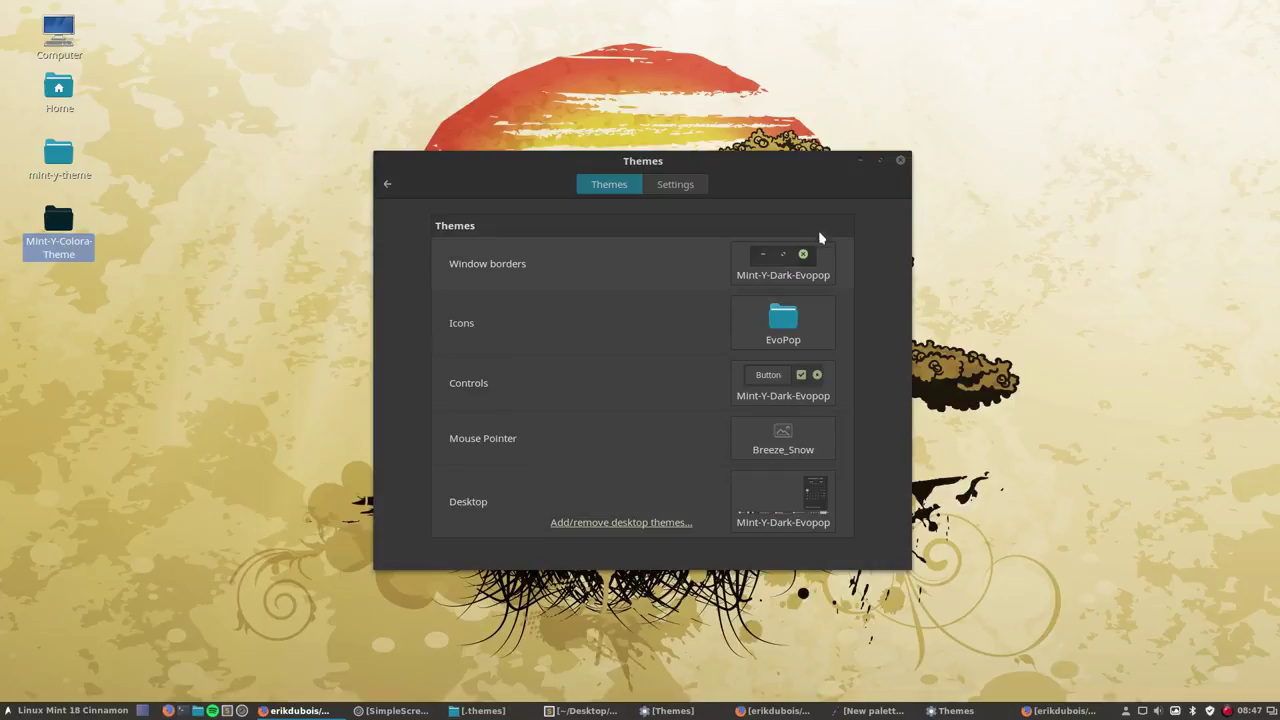
# - Browse from the Home folder to /usr/share/icons/EvoPop and display the contents of index.theme in the text editor
pyautogui.click(175, 360)
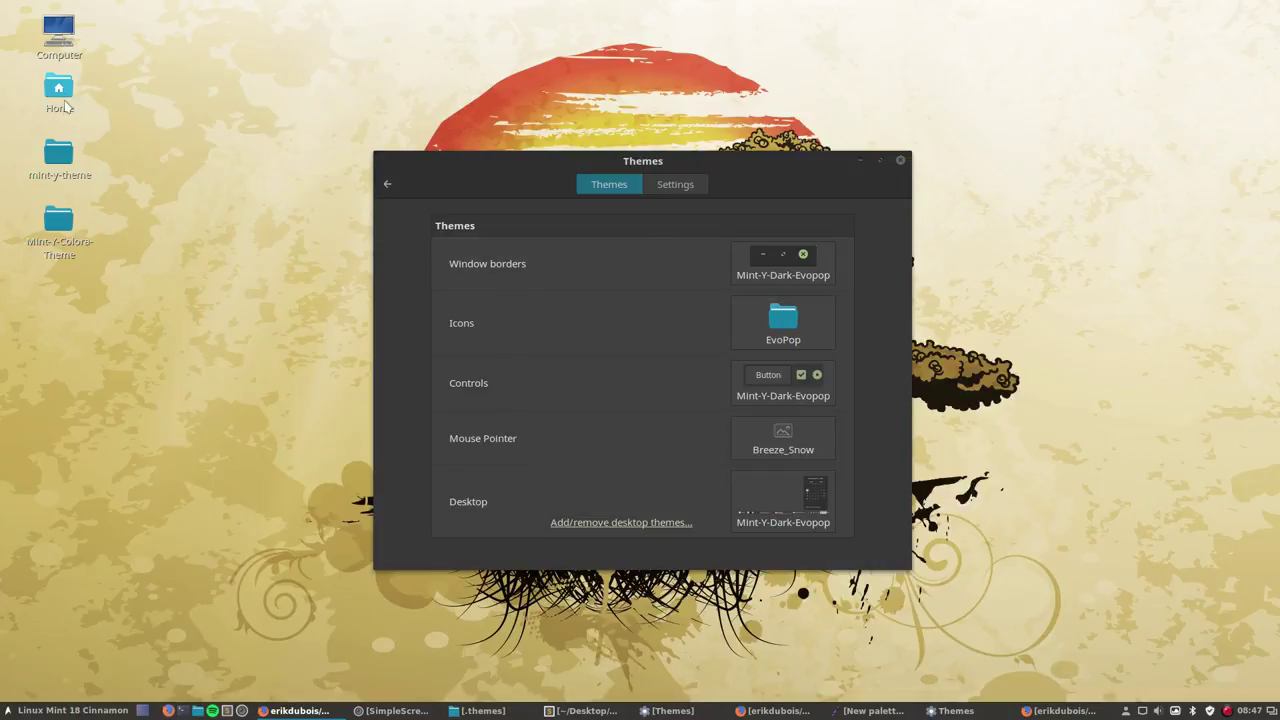
pyautogui.doubleClick(62, 92)
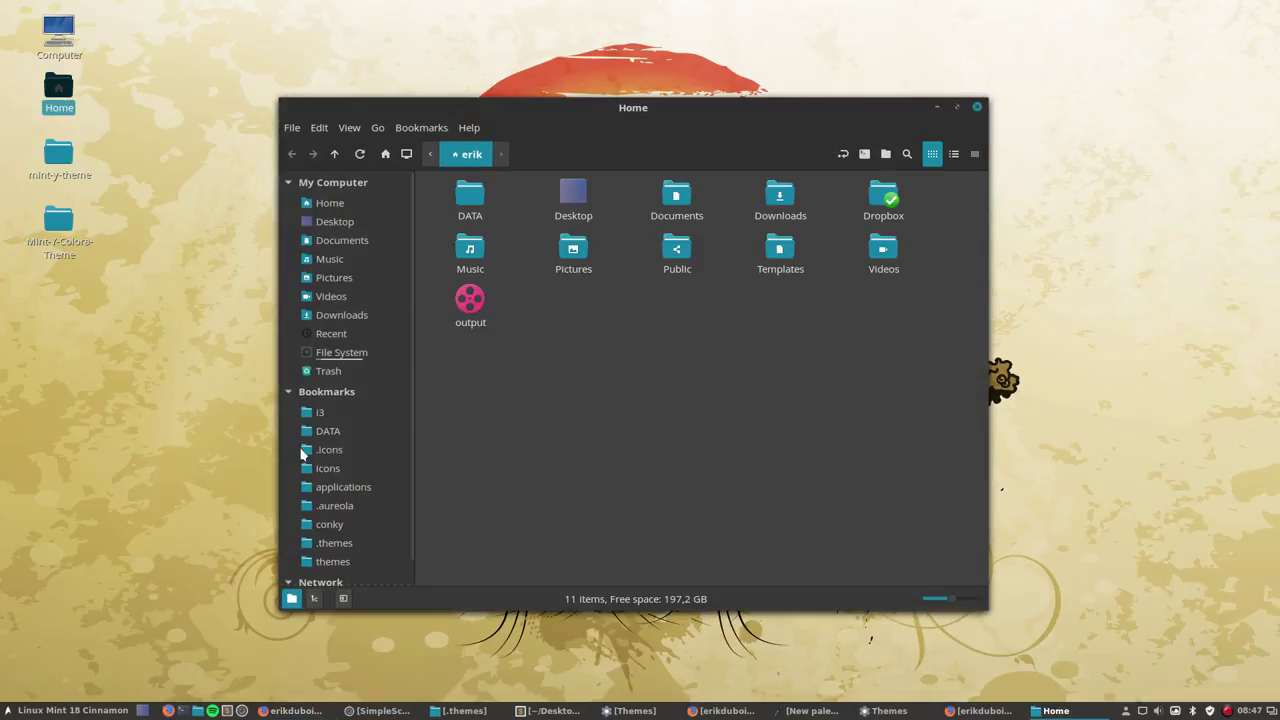
pyautogui.click(342, 546)
pyautogui.click(332, 450)
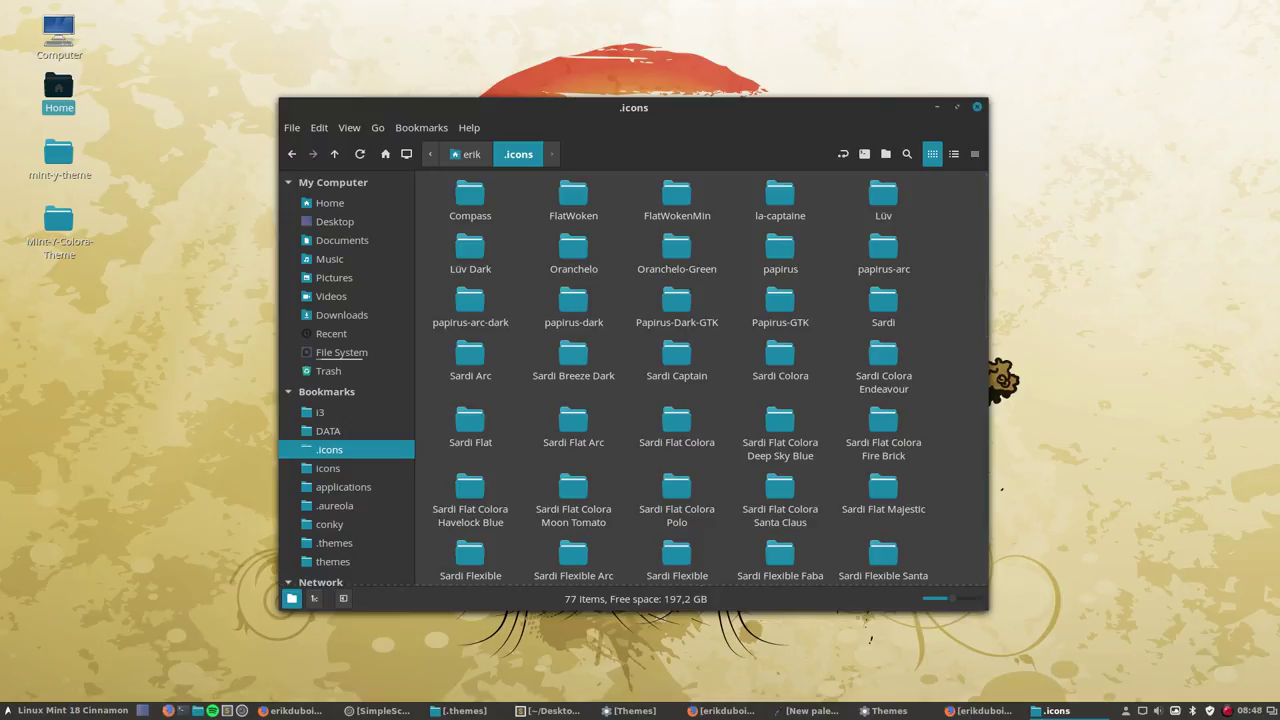
pyautogui.click(350, 469)
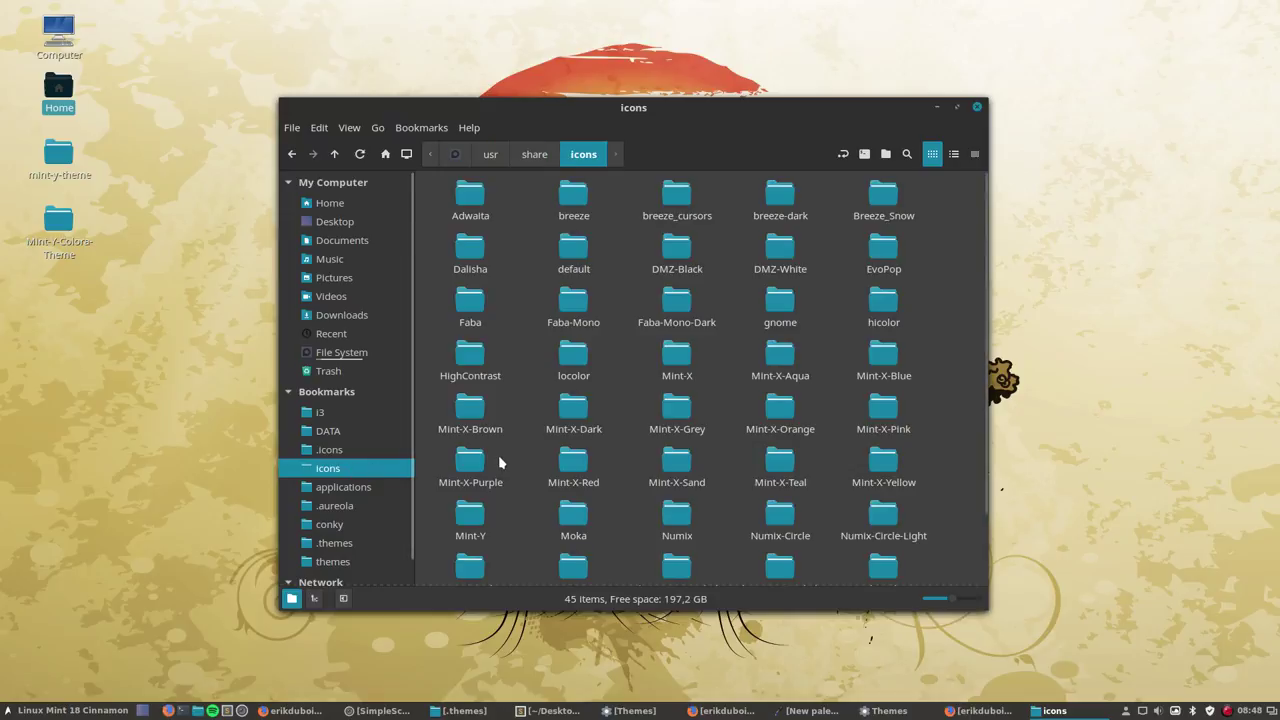
pyautogui.doubleClick(884, 250)
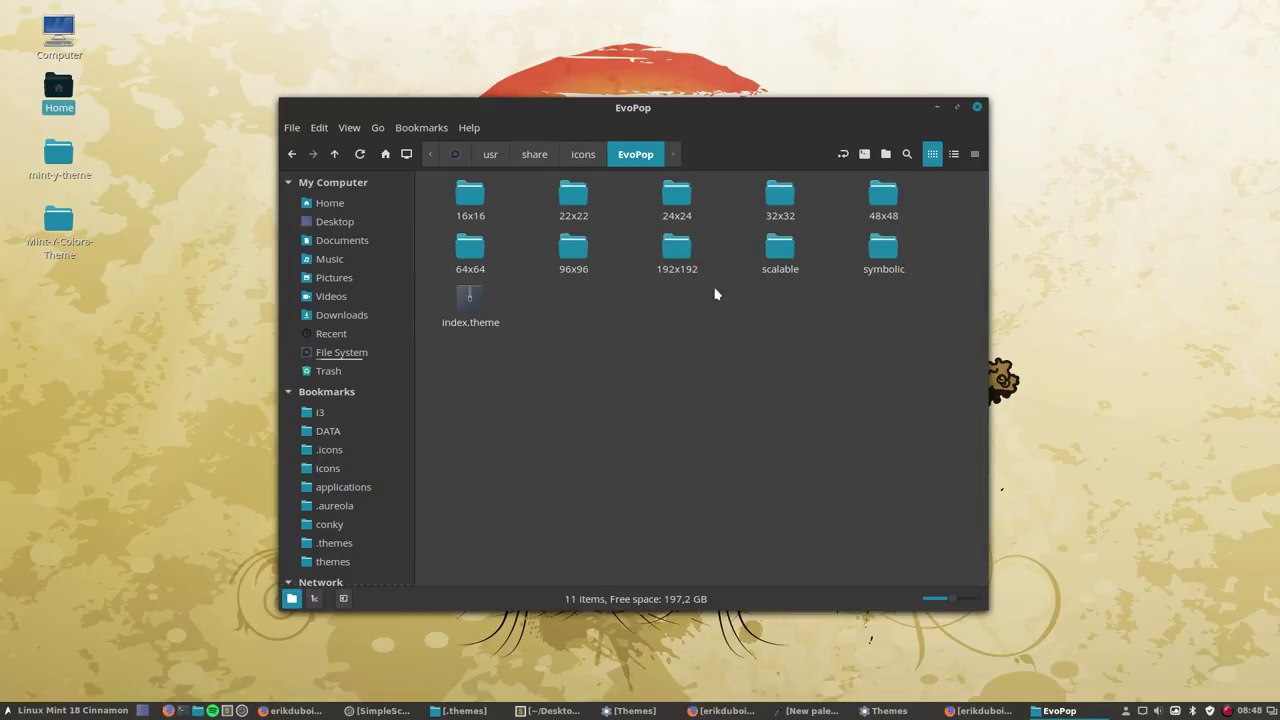
pyautogui.doubleClick(468, 296)
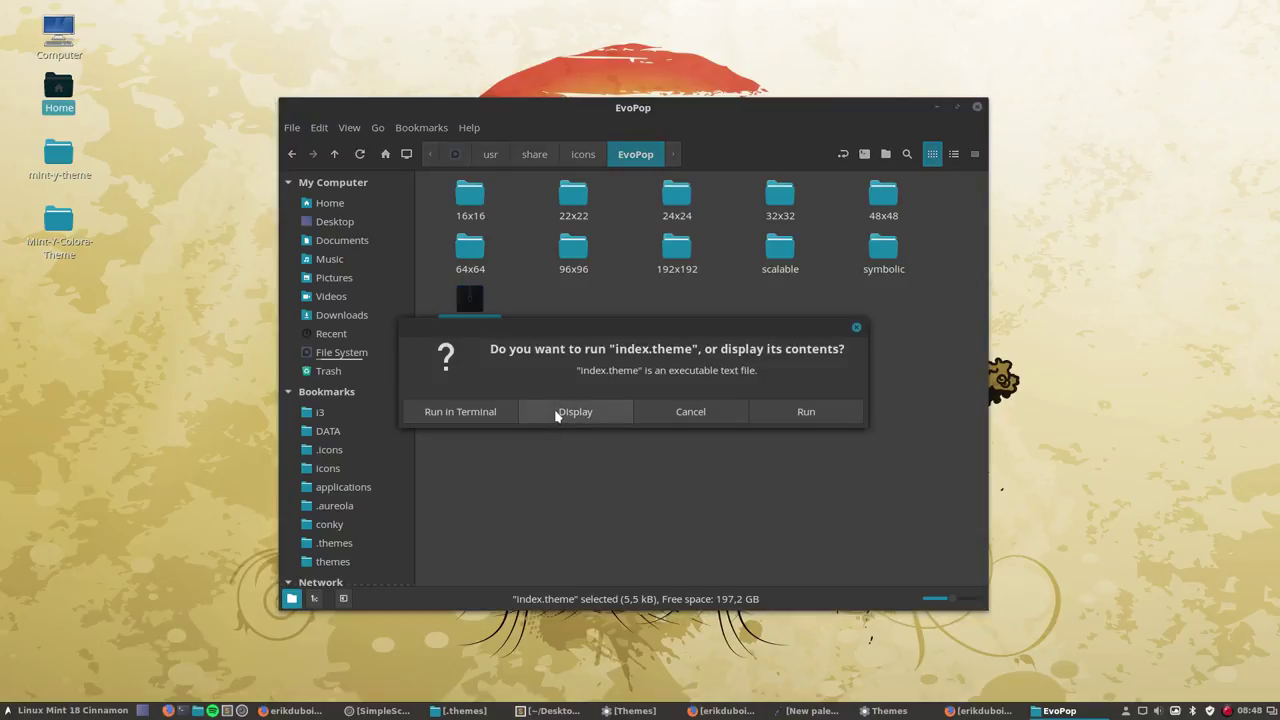
pyautogui.click(557, 414)
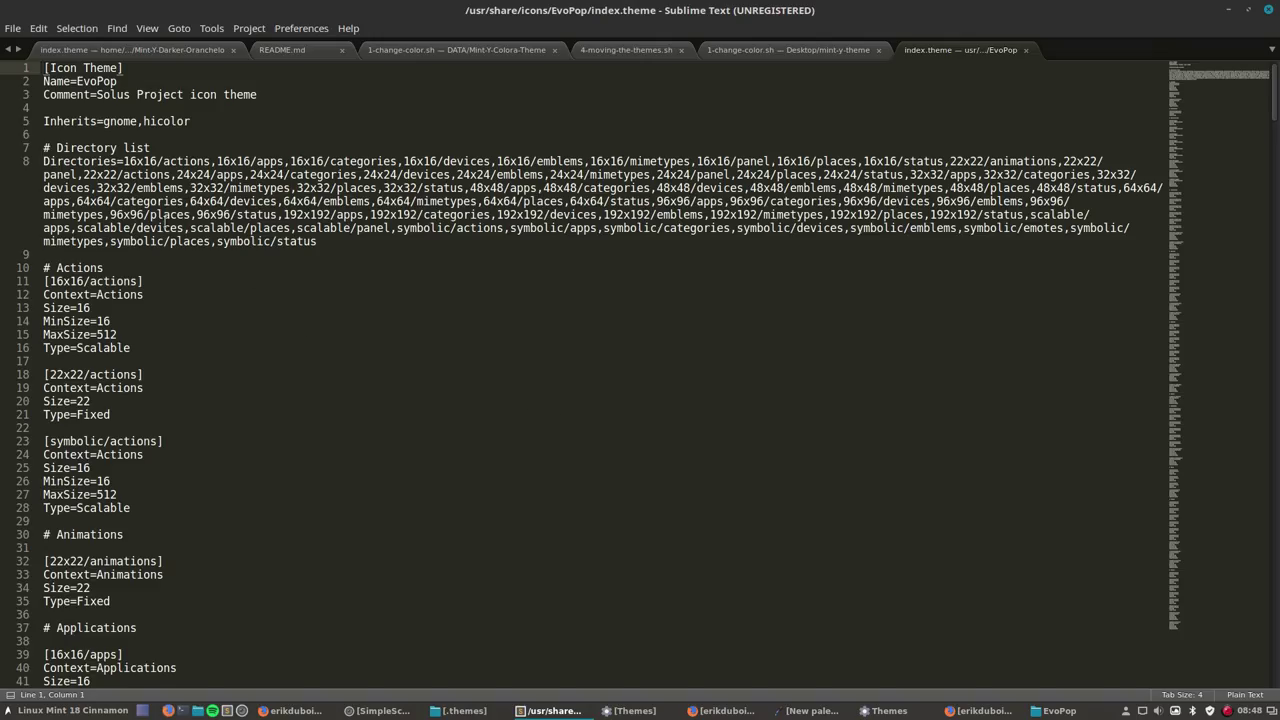
# - Change line 5 to Inherits=Surfn,gnome,hicolor, save index.theme with the account password, and minimise the editor
pyautogui.click(106, 123)
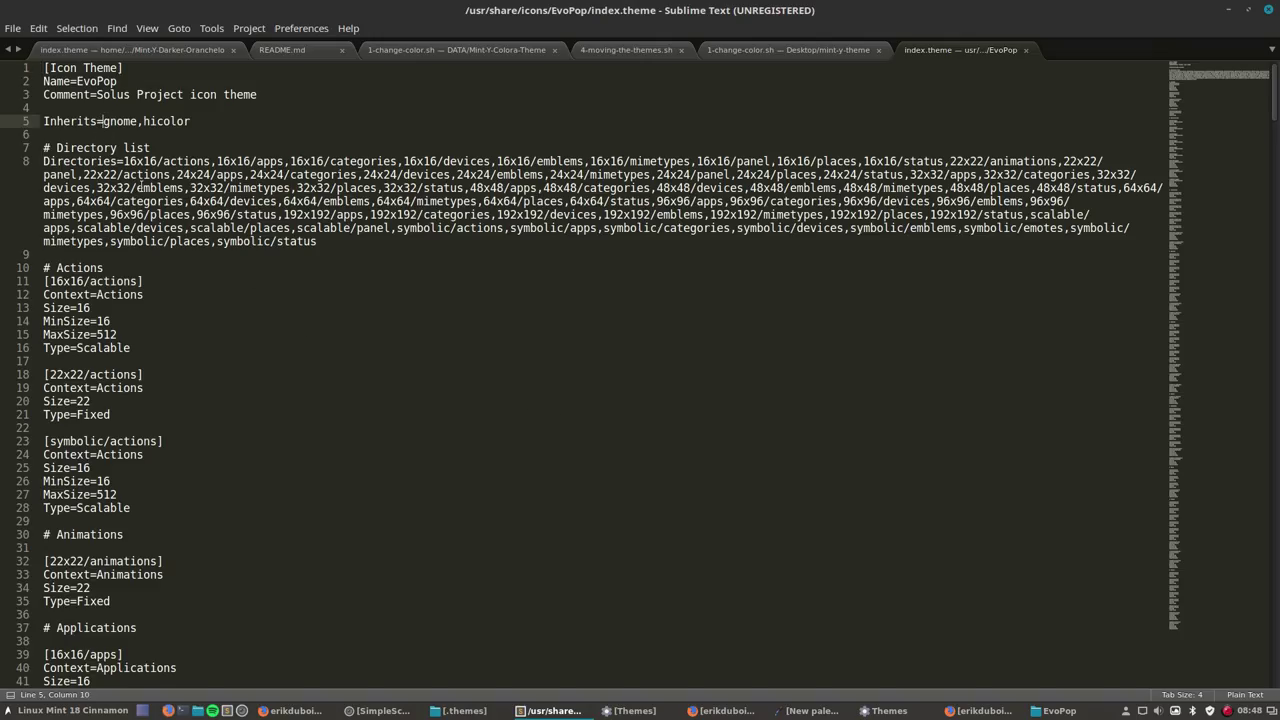
pyautogui.write('Surfn,')
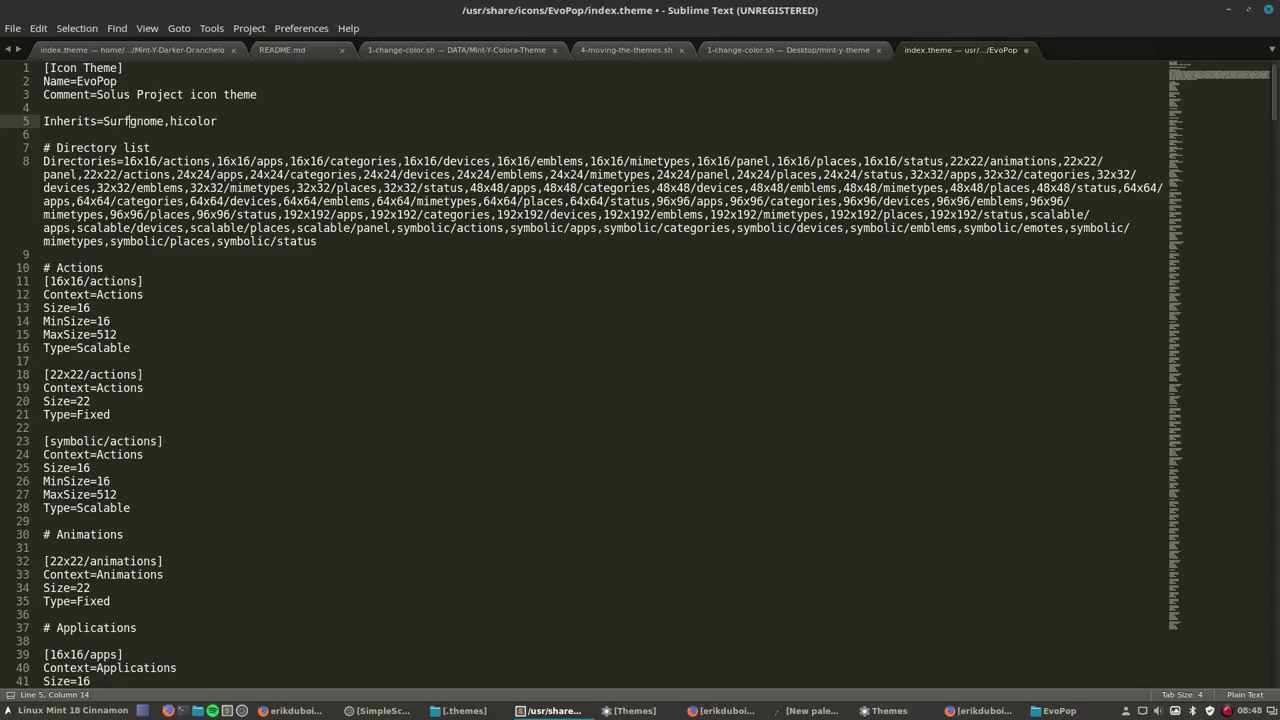
pyautogui.hotkey('ctrl', 's')
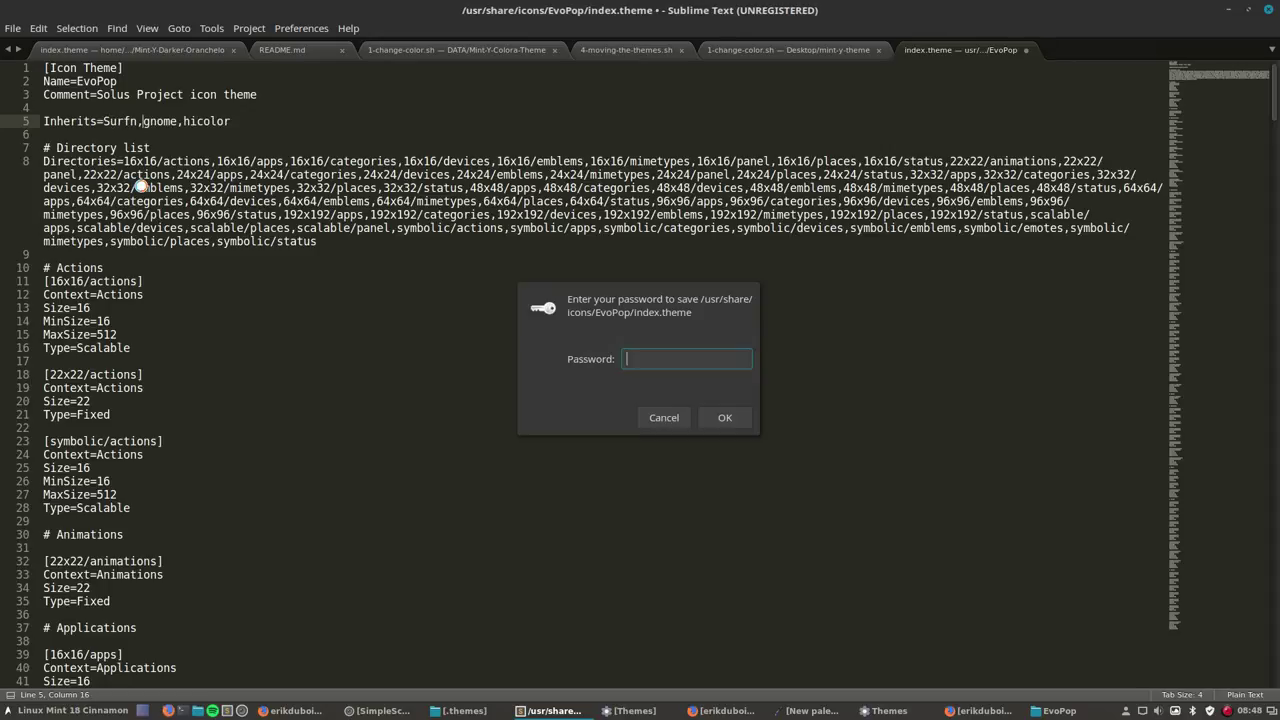
pyautogui.press('Return')
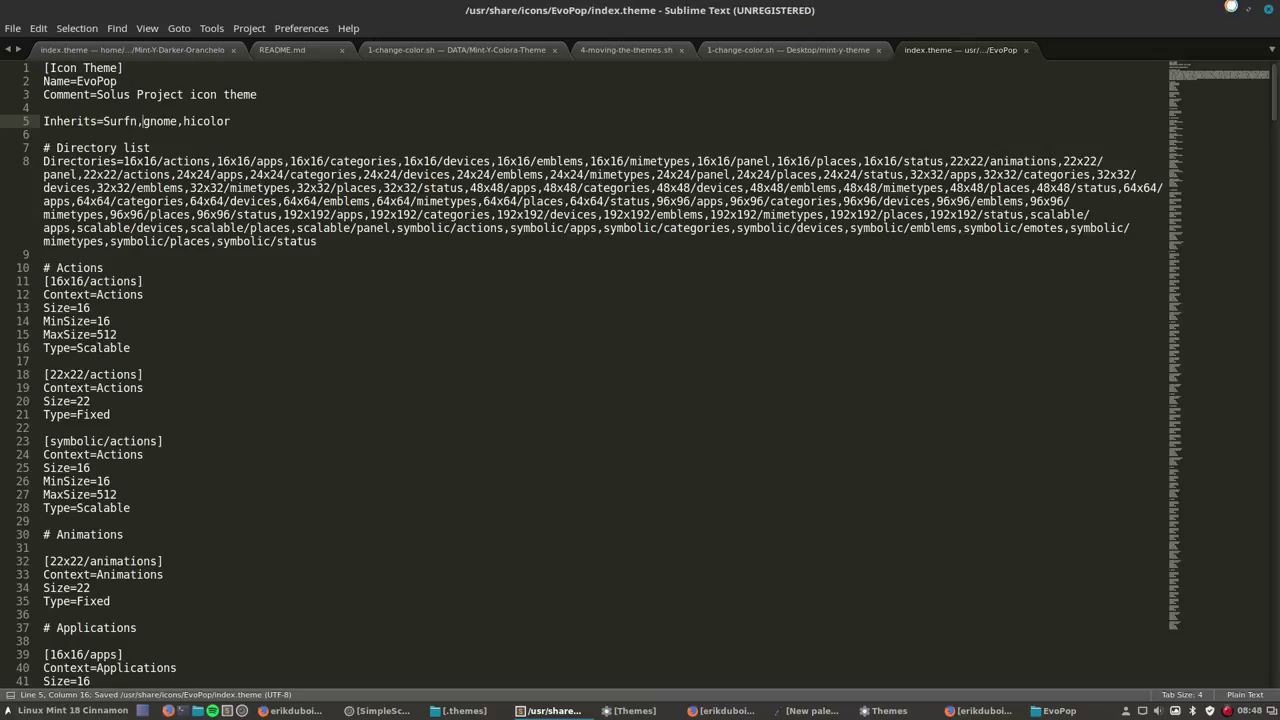
pyautogui.click(1228, 9)
# - Look through the application menu's categories, including All Applications and Office, to check which icons are missing
pyautogui.click(30, 710)
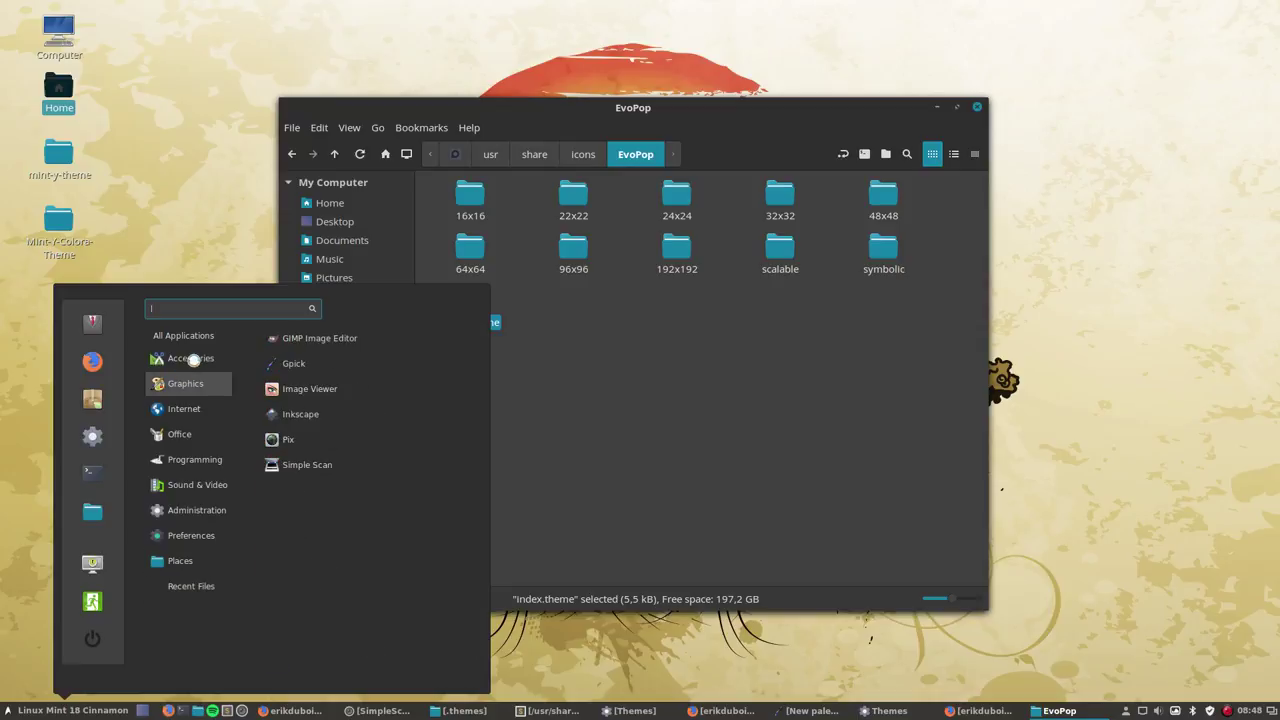
pyautogui.moveTo(205, 343)
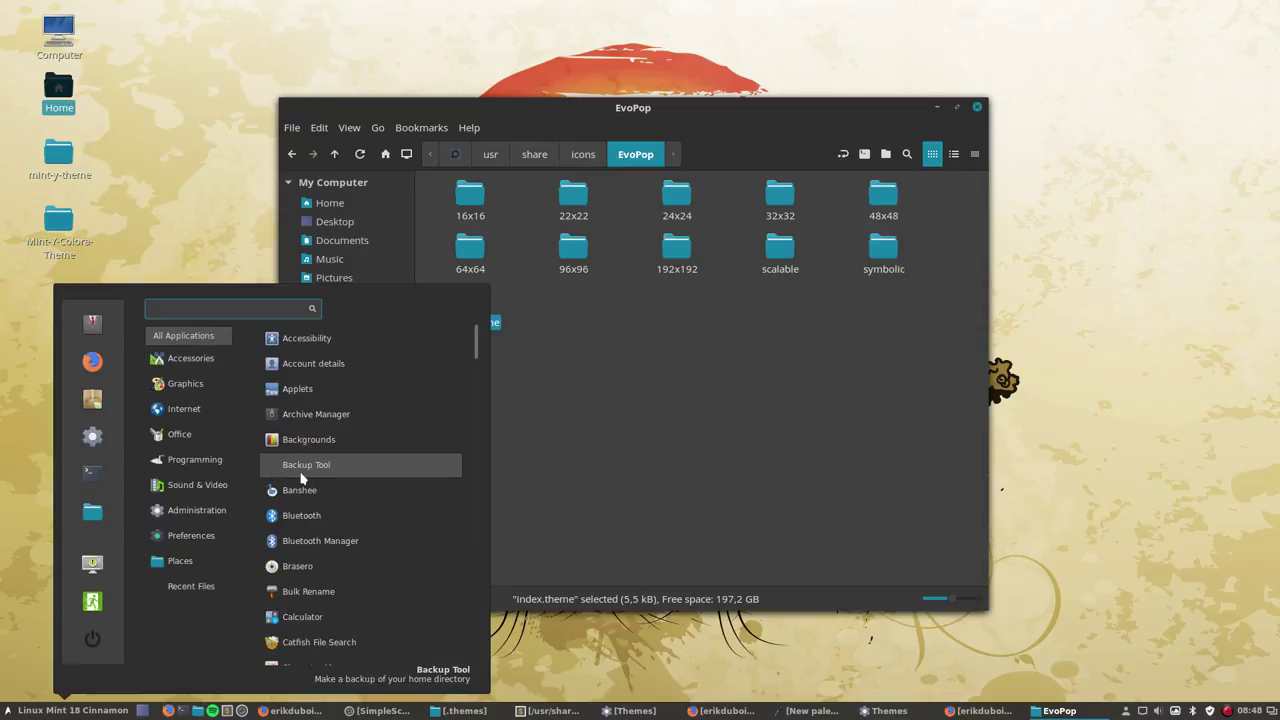
pyautogui.moveTo(175, 436)
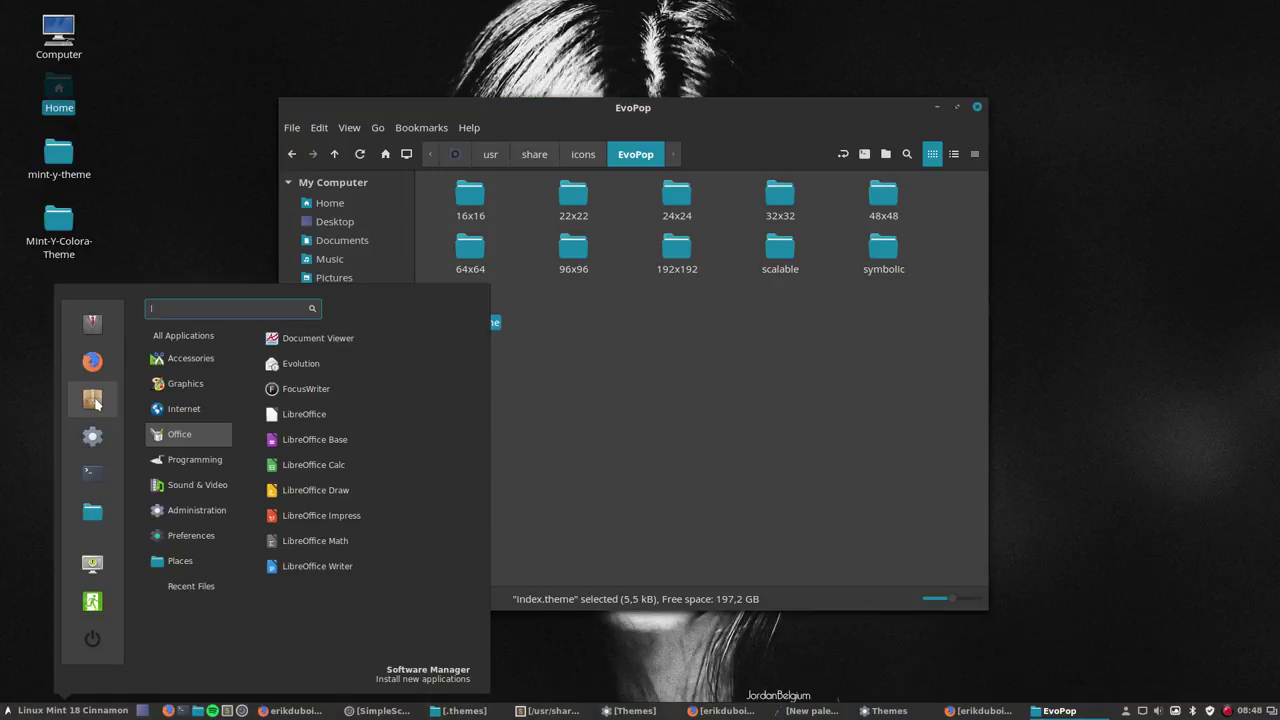
# - Reload the EvoPop icons by switching the icon theme to Mint-X and back to EvoPop in the Themes settings
pyautogui.click(500, 345)
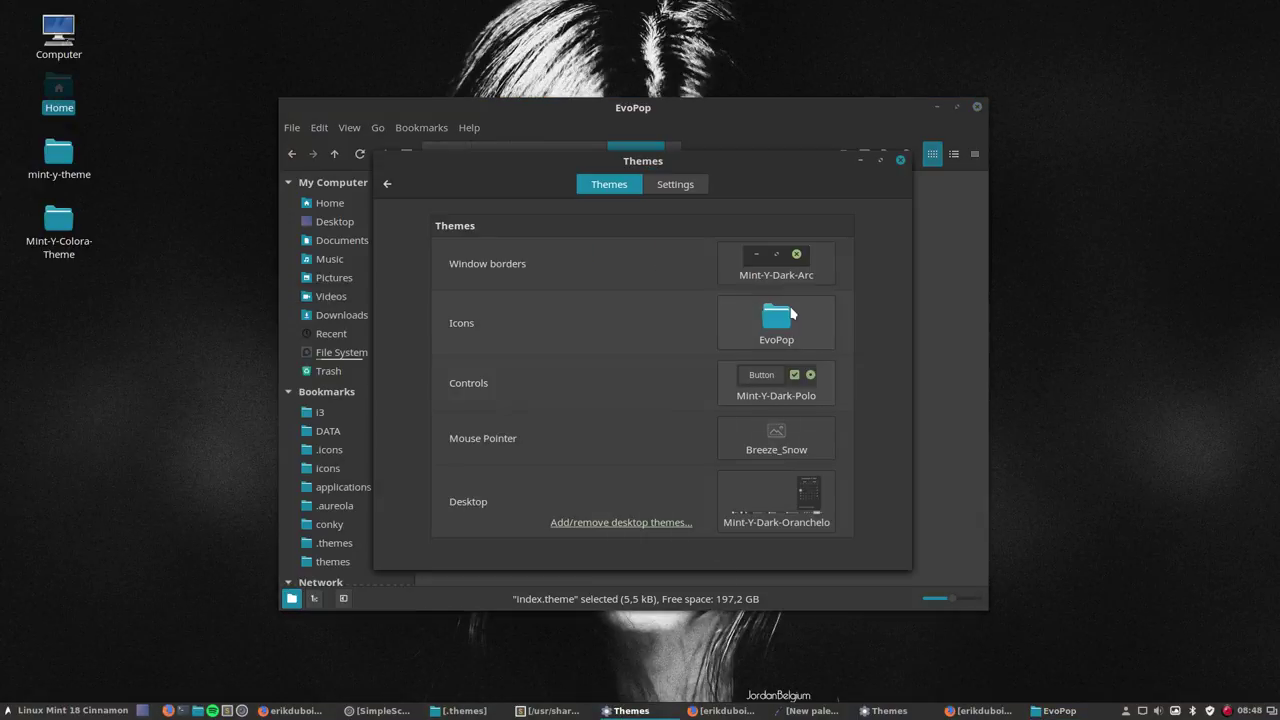
pyautogui.click(795, 299)
pyautogui.click(805, 301)
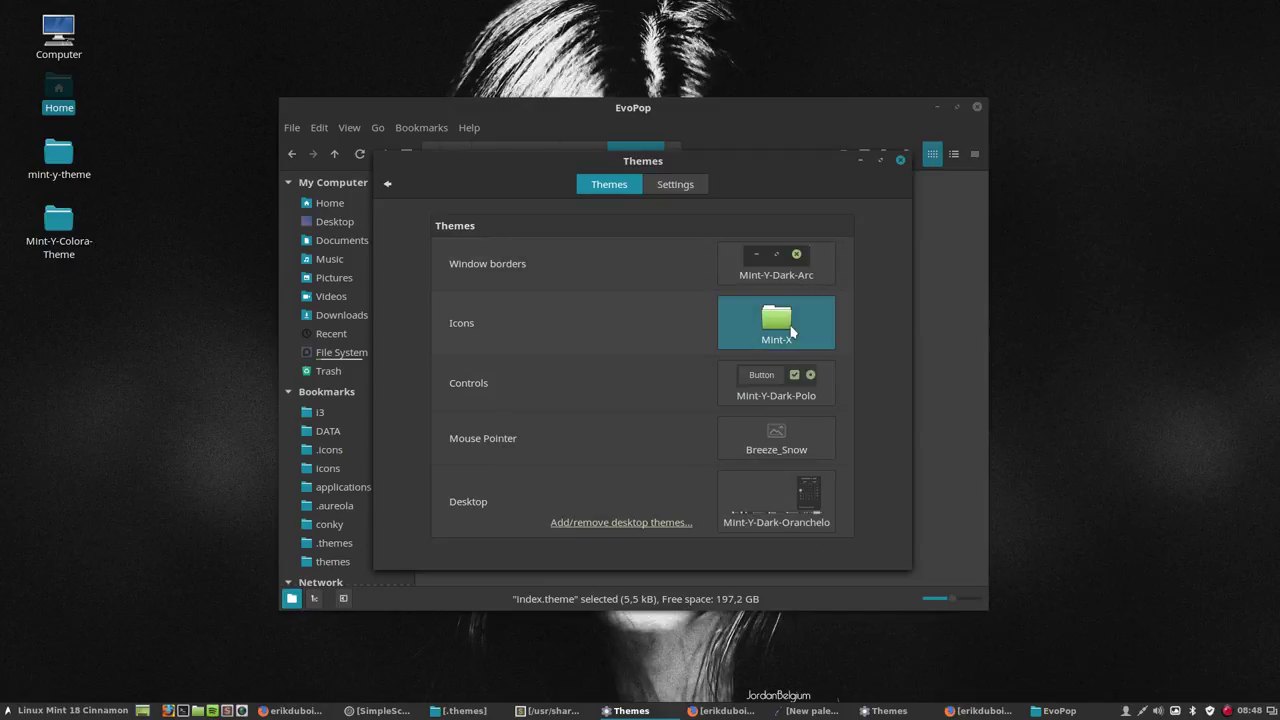
pyautogui.click(790, 332)
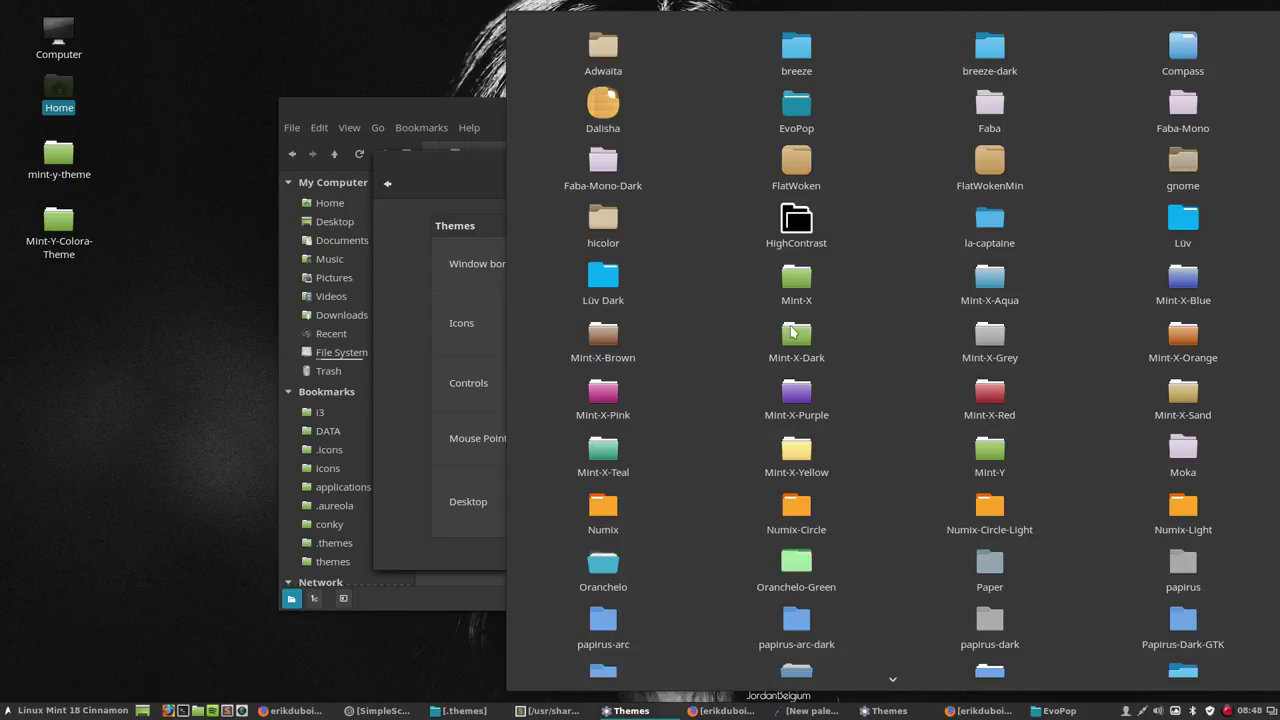
pyautogui.click(797, 110)
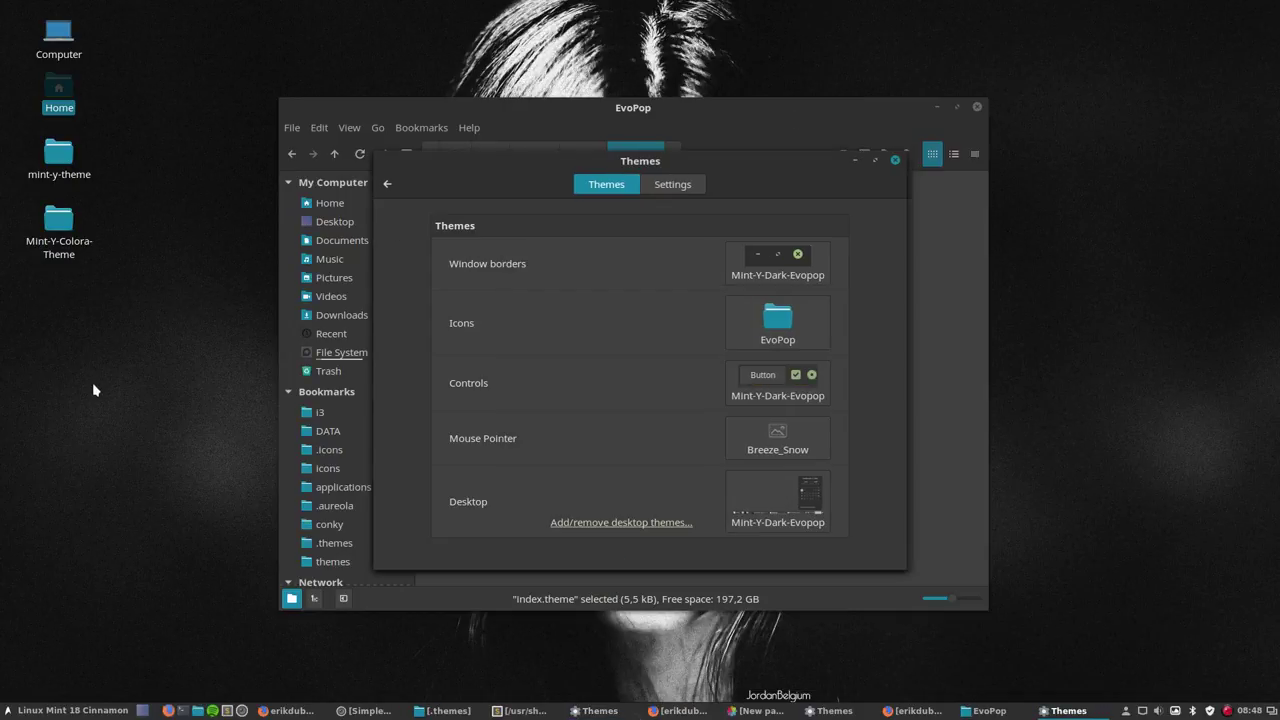
# - Examine the icons of all listed applications and the Preferences category in the application menu, and close it
pyautogui.click(48, 712)
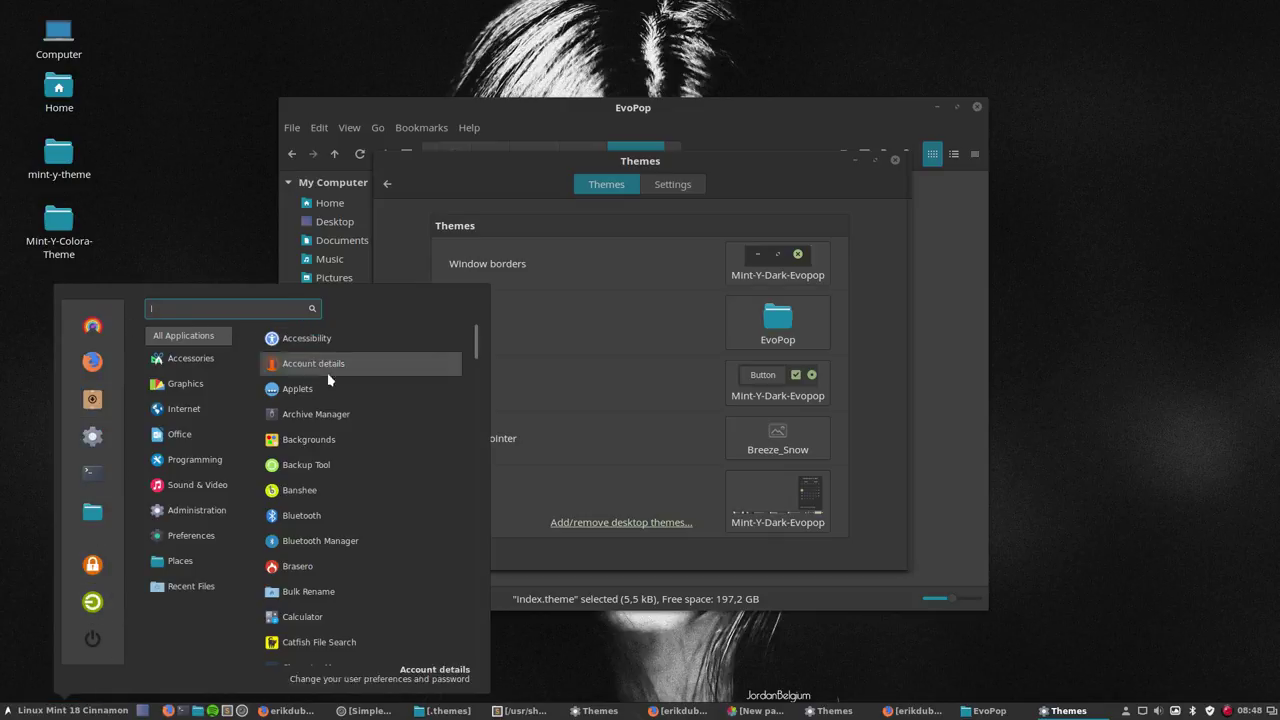
pyautogui.scroll(-15, 333, 500)
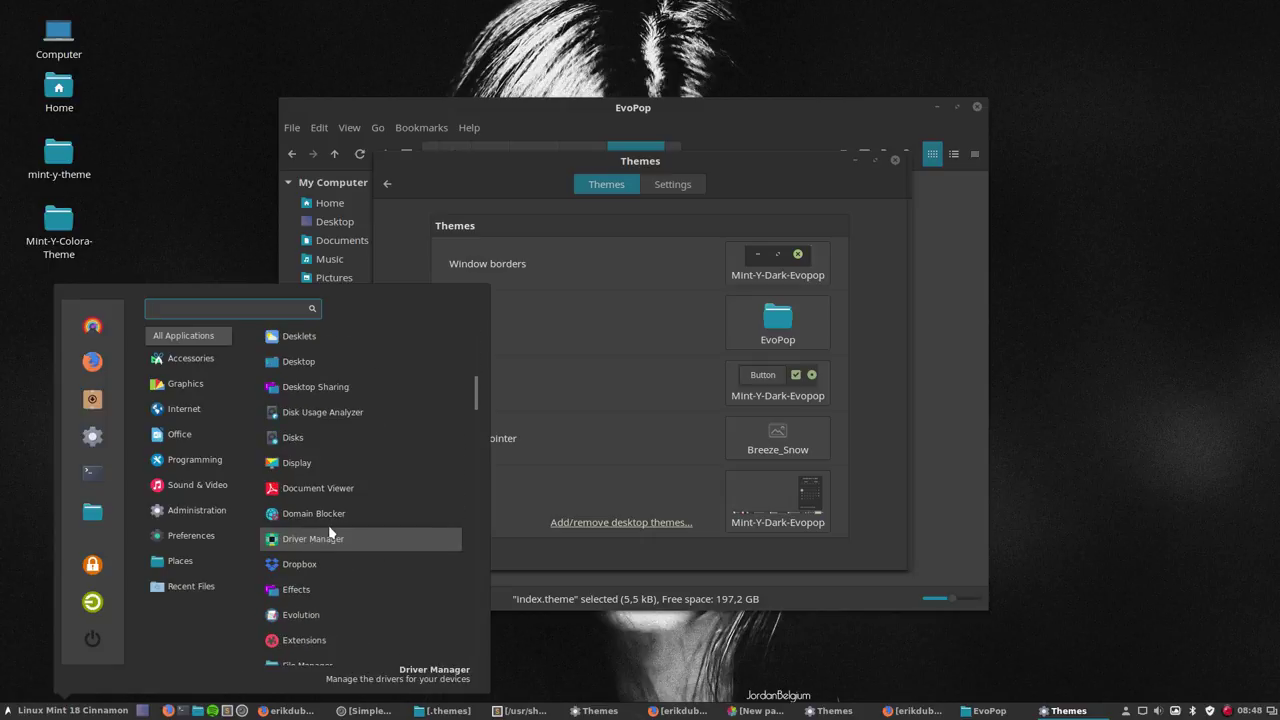
pyautogui.scroll(-5, 330, 533)
pyautogui.scroll(-20, 330, 533)
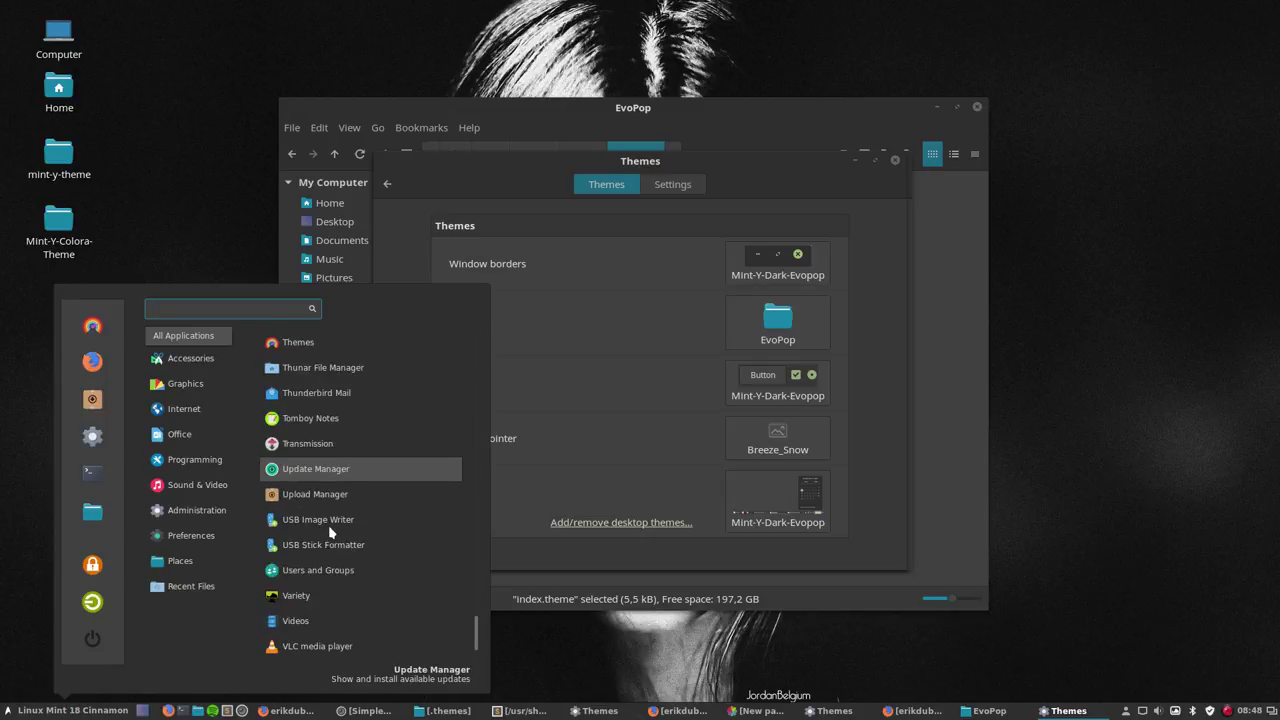
pyautogui.scroll(-4, 330, 533)
pyautogui.scroll(20, 328, 531)
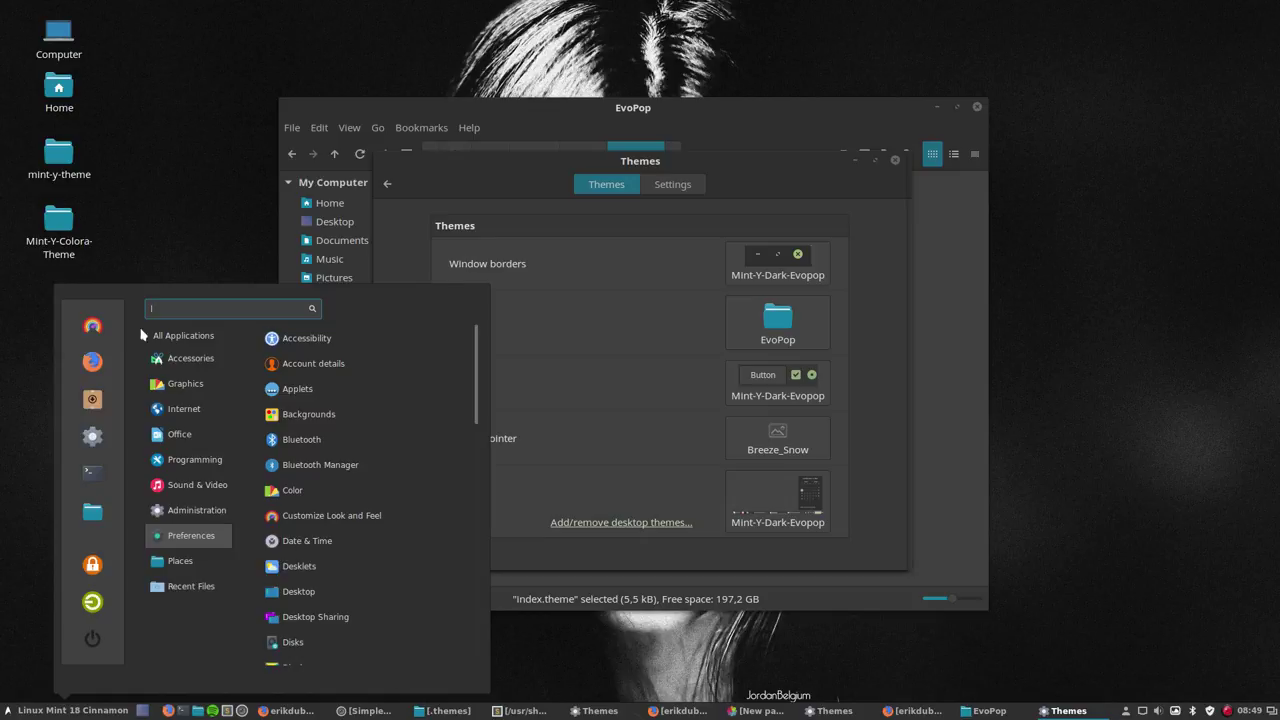
pyautogui.click(820, 183)
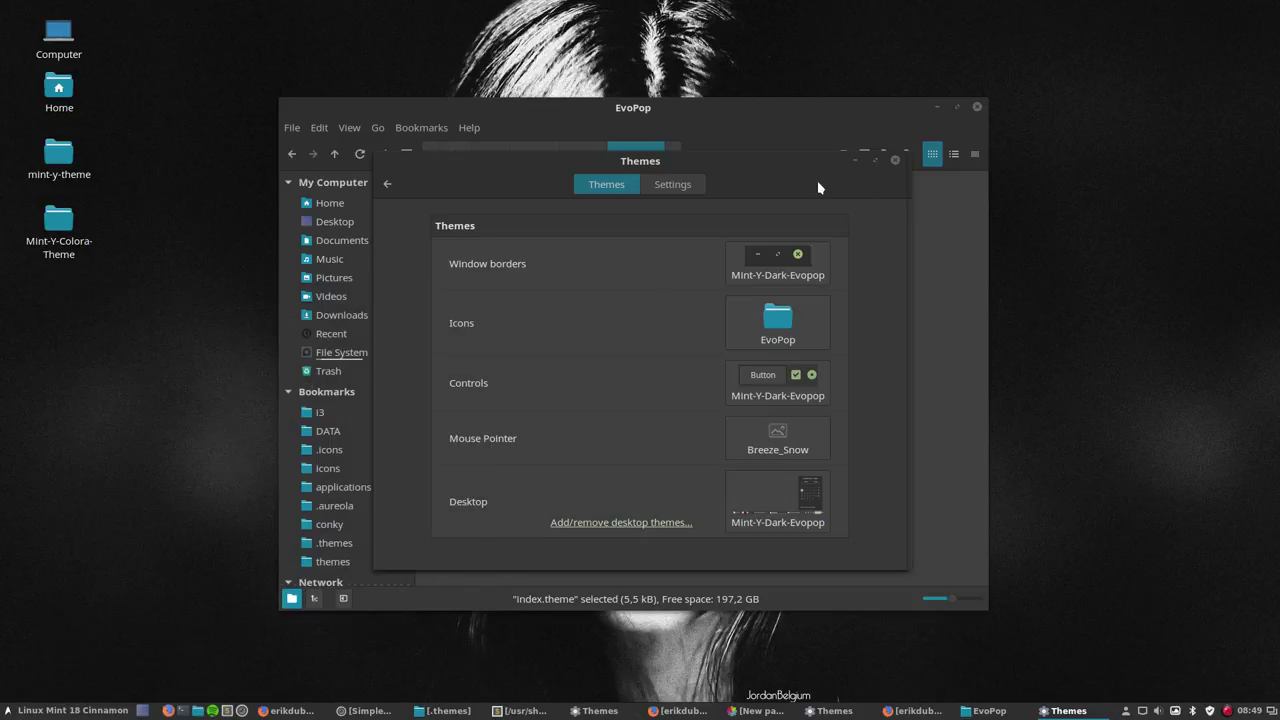
# - Close the Themes window and clear the file selection in the EvoPop folder
pyautogui.click(900, 160)
pyautogui.click(868, 449)
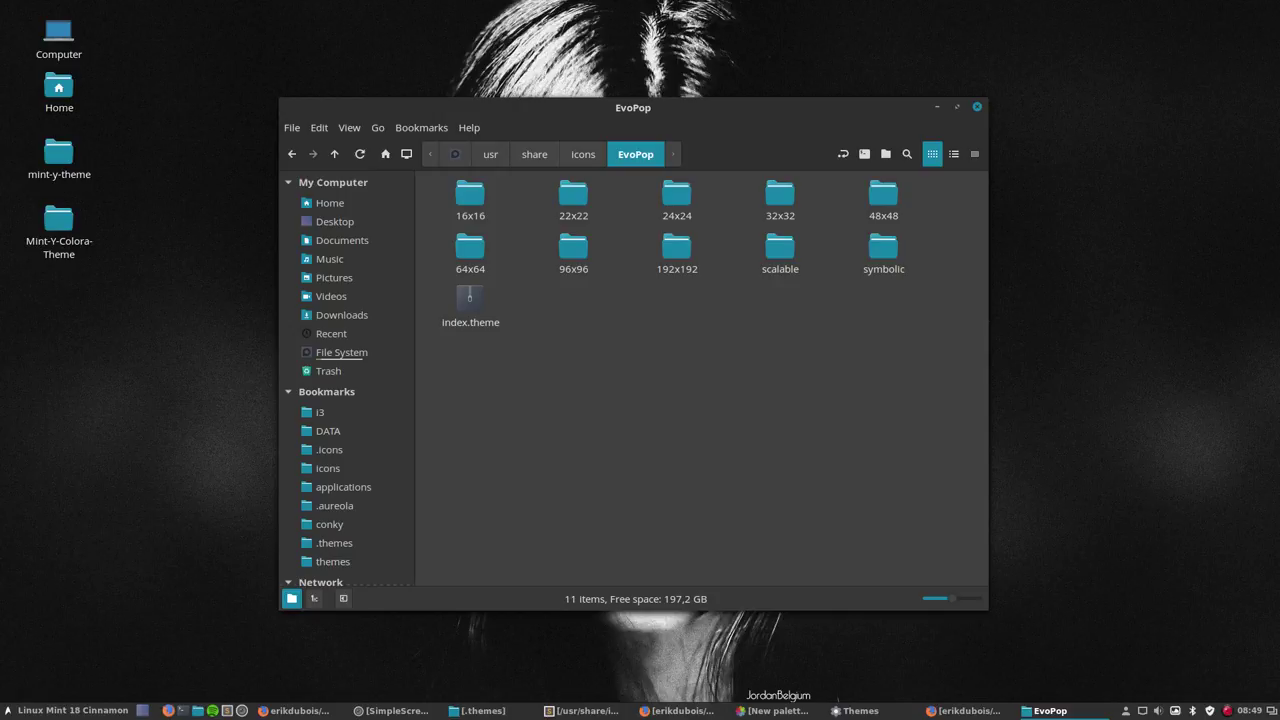
pyautogui.click(1228, 711)
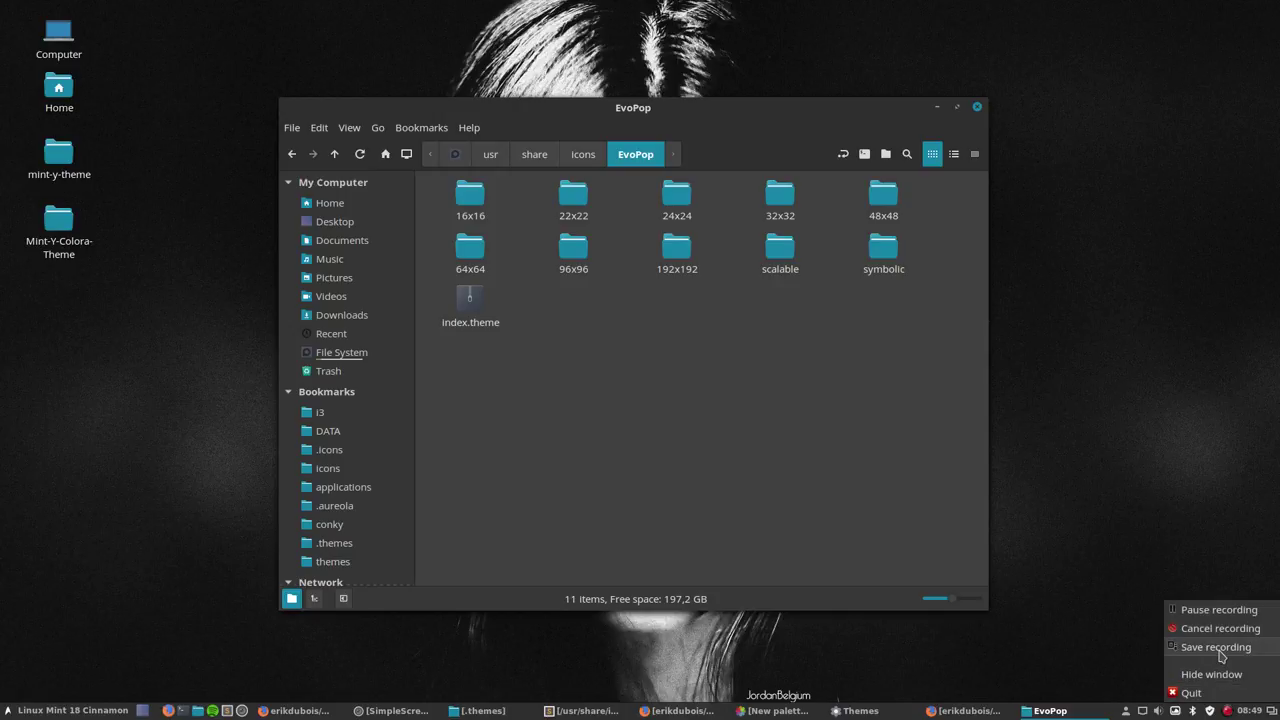